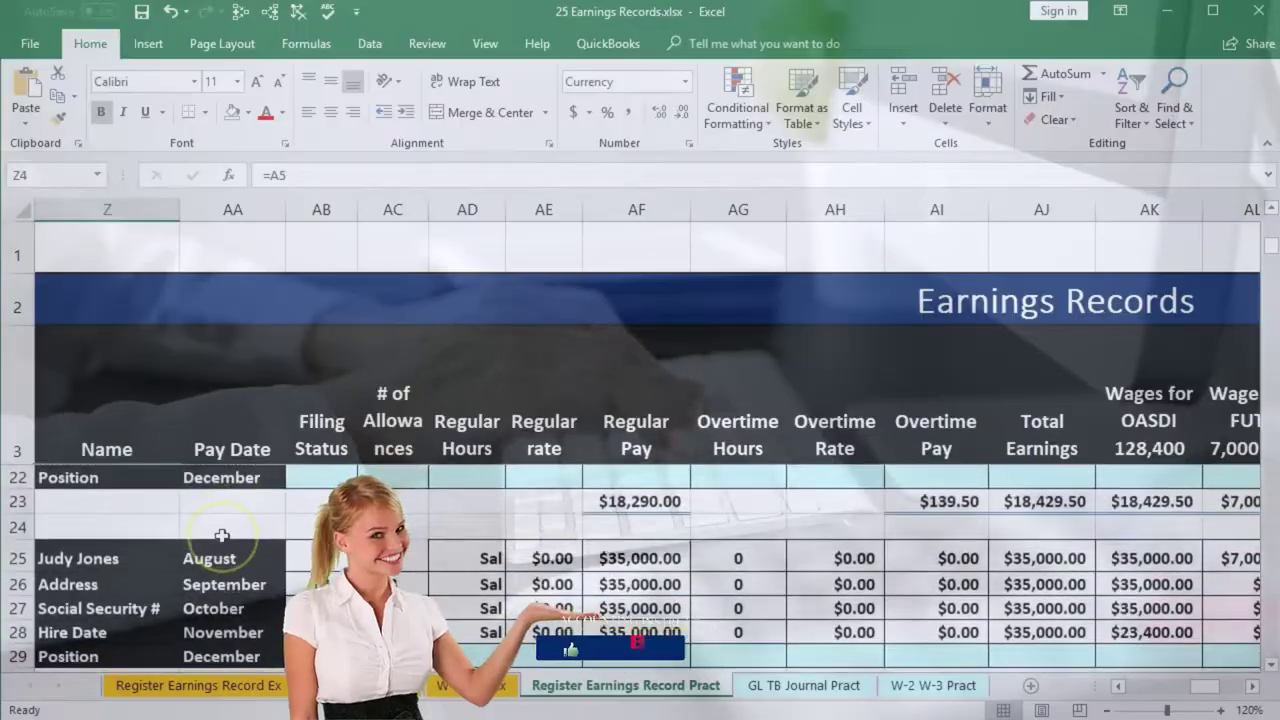
Examine the employee blocks in the Earnings Records, from the last employee back up to the first.
scroll(222, 535, down, 1)
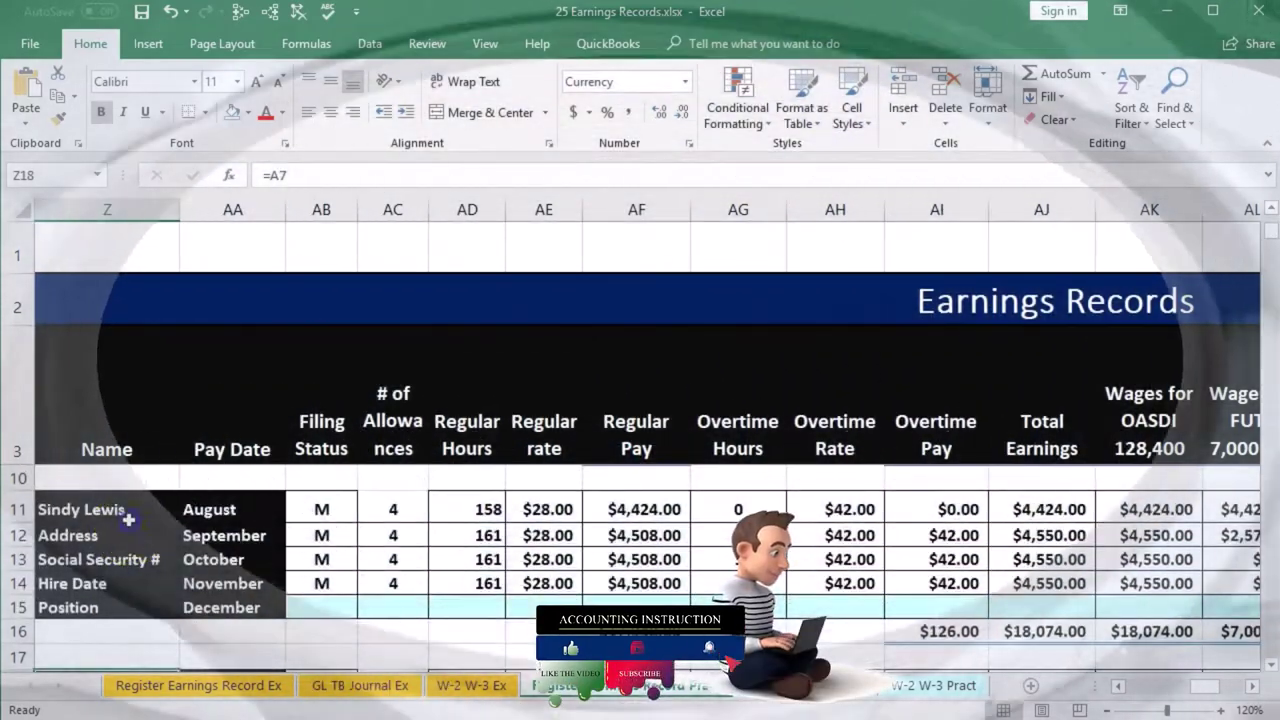
click(129, 503)
scroll(147, 537, up, 1)
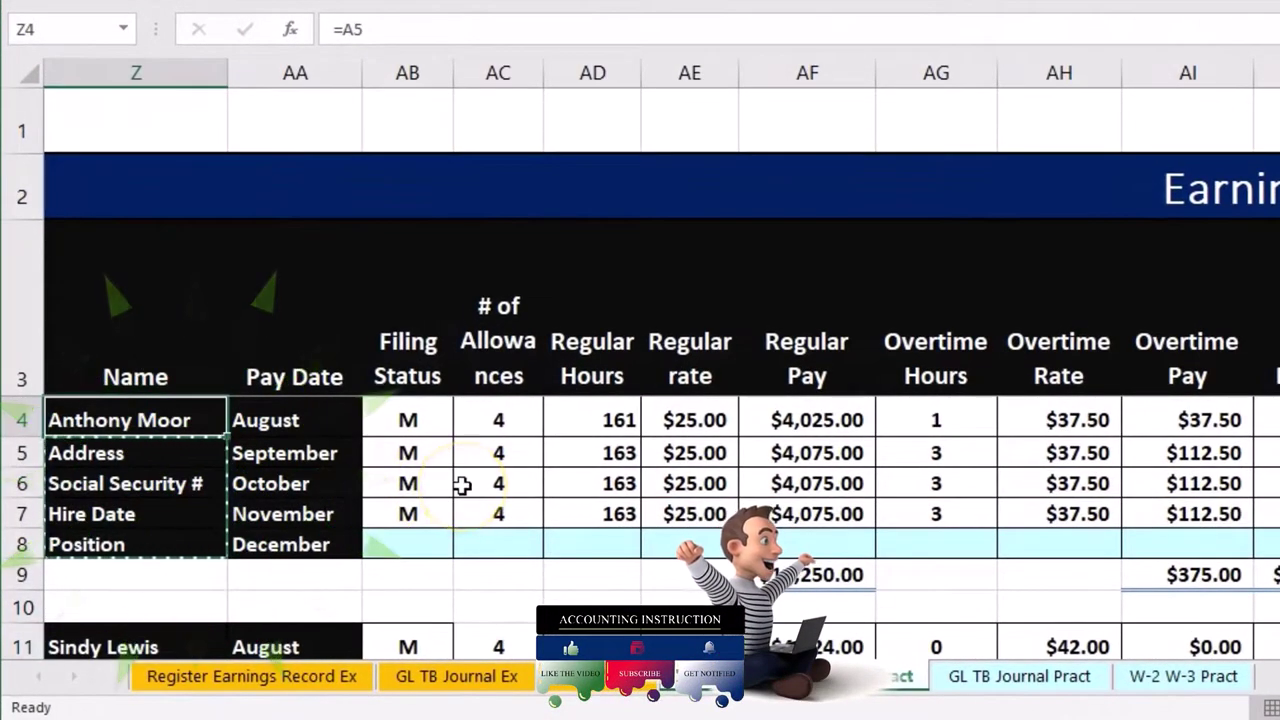
Select the four employee names under Pay Period Ending August in the Payroll Register.
key(Left)
key(Left)
key(Left)
key(Left)
key(Left)
key(Left)
key(Left)
key(Left)
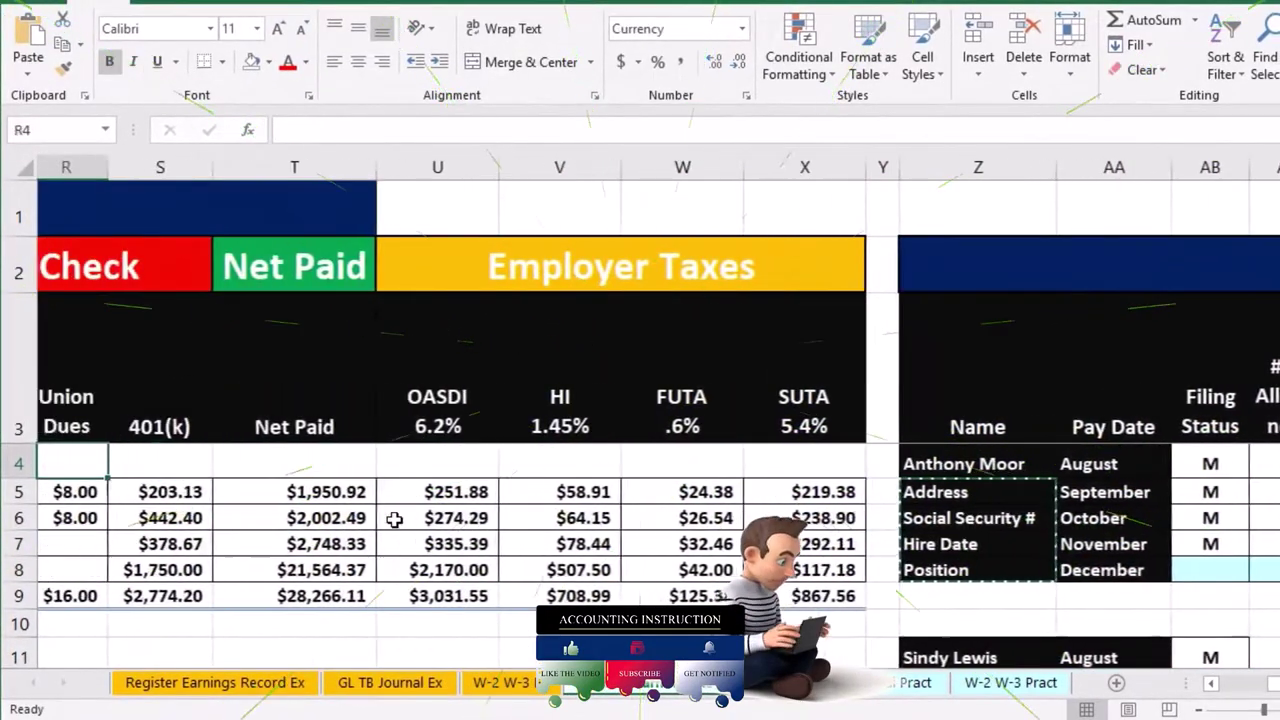
key(Left)
key(Left)
key(Left)
key(Left)
key(Left)
key(Left)
key(Left)
key(Left)
key(Left)
key(Left)
key(Left)
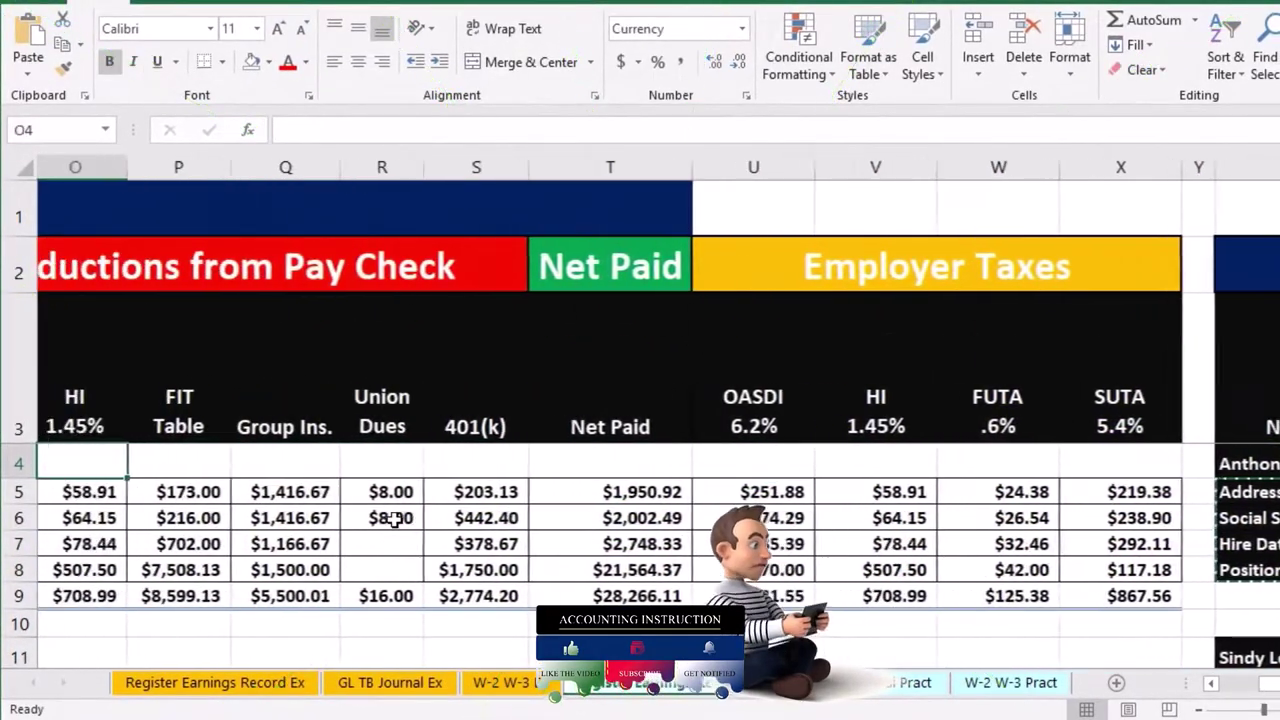
key(Left)
key(Left)
key(Left)
key(Left)
key(Left)
key(Left)
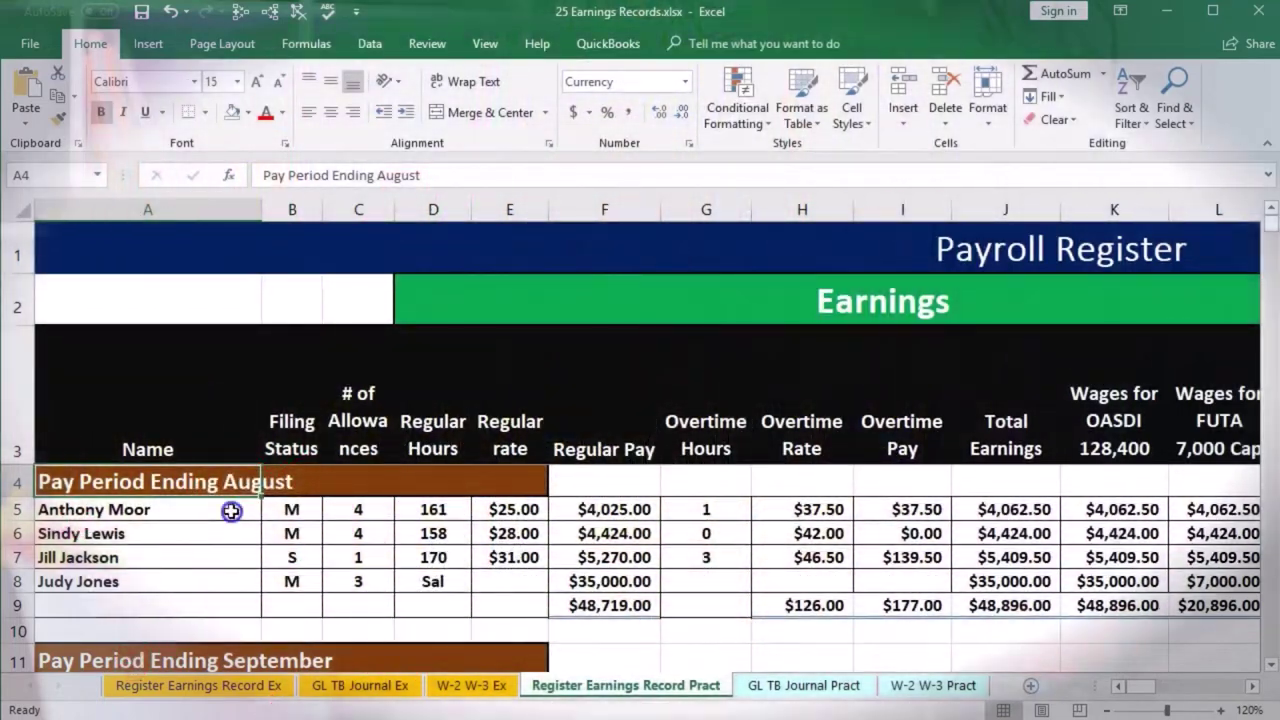
drag(234, 511, 240, 580)
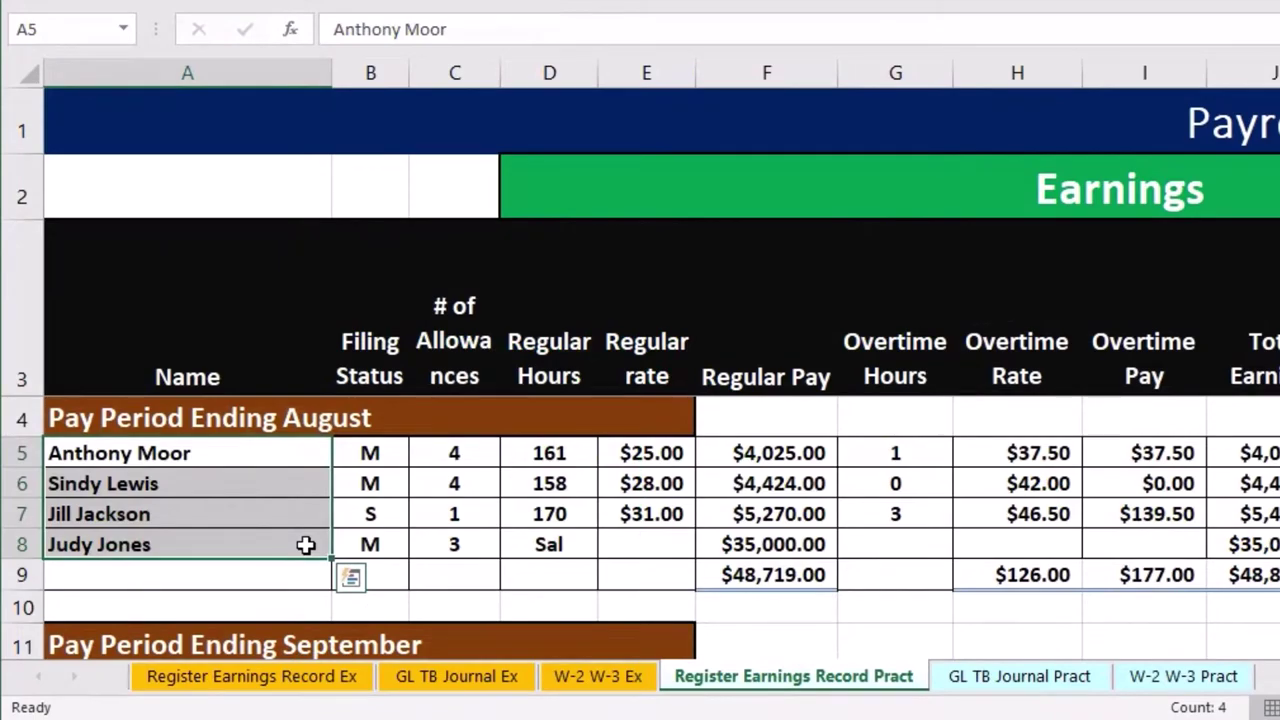
Examine the first employee's August row across earnings, deductions, net pay and employer taxes, continuing into the Earnings Records.
key(Right)
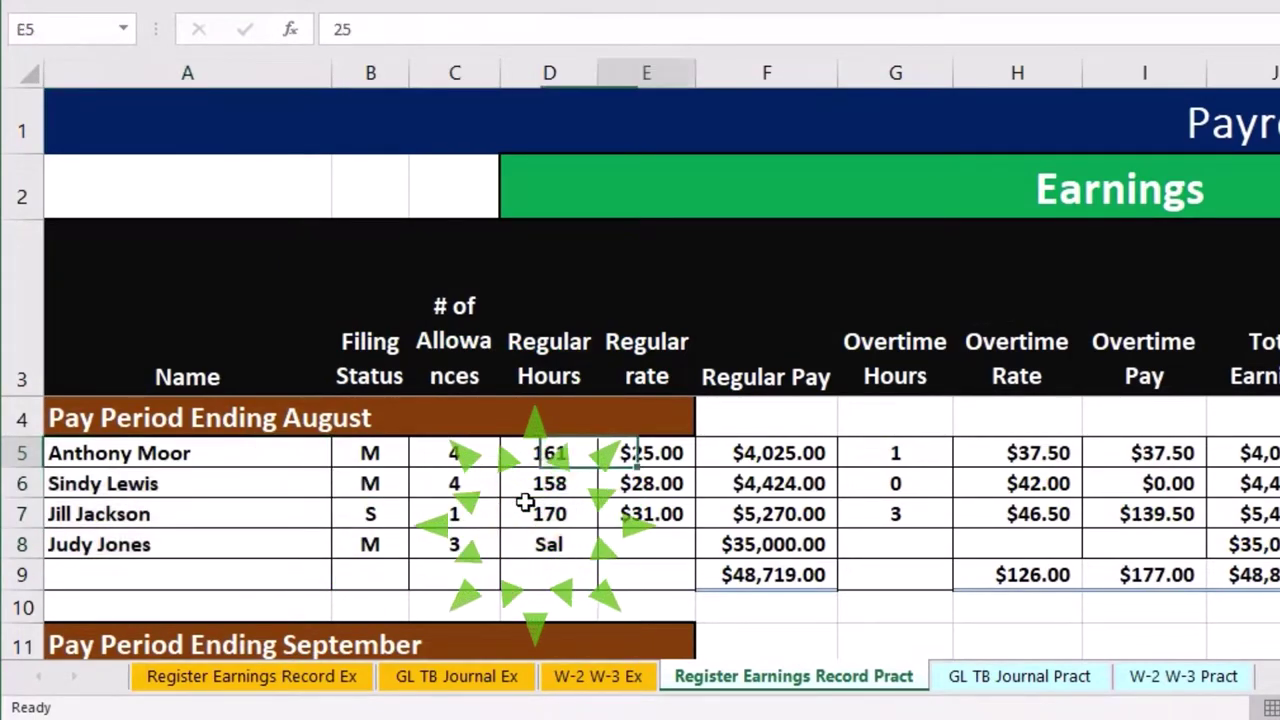
key(Right)
key(Right)
key(Right)
key(Right)
key(Right)
key(Right)
key(Right)
key(Right)
key(Right)
key(Right)
key(Right)
key(Right)
key(Right)
key(Right)
key(Right)
key(Right)
key(Right)
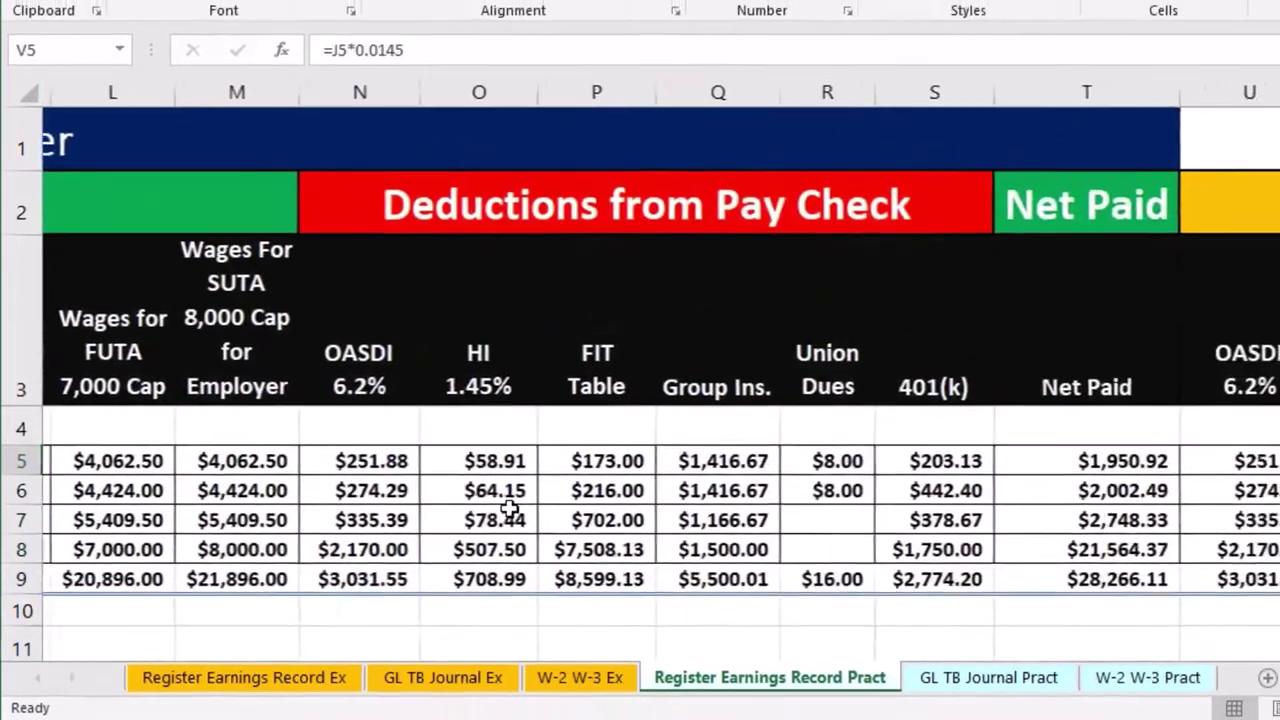
key(Right)
key(Right)
key(Right)
key(Right)
key(Right)
key(Right)
key(Right)
key(Right)
key(Right)
key(Right)
key(Right)
key(Right)
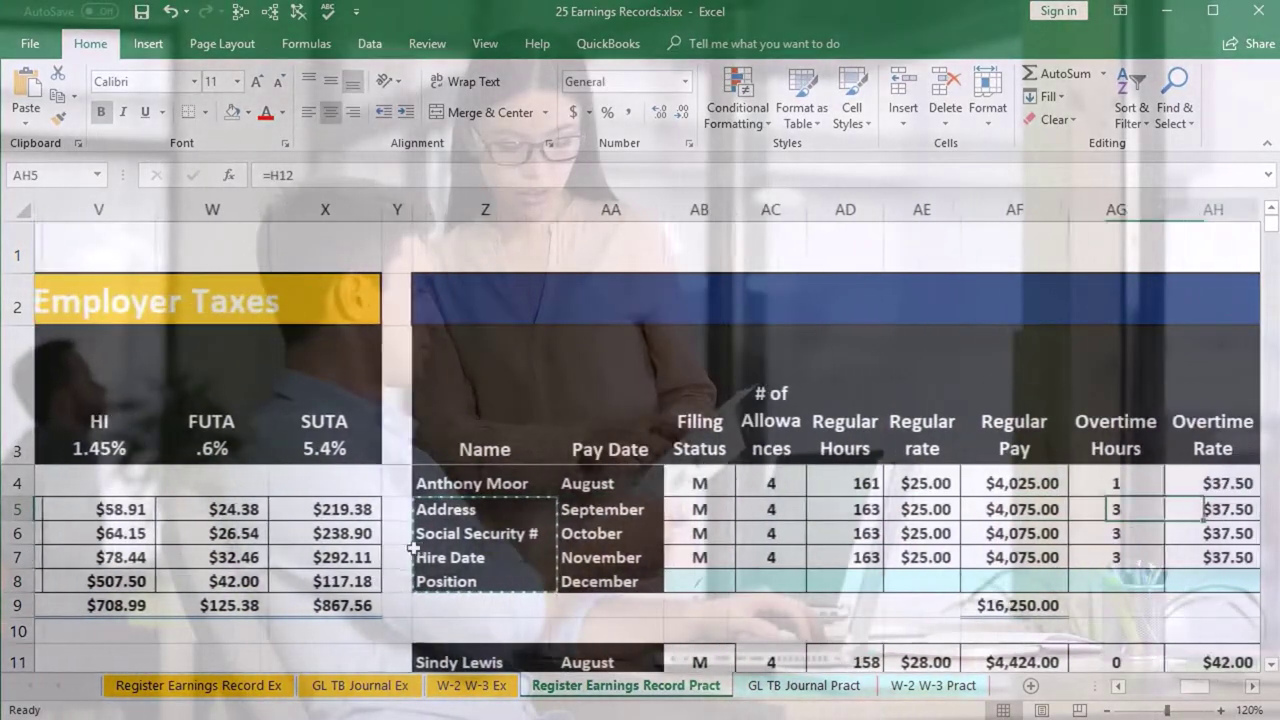
key(Right)
key(Right)
key(Right)
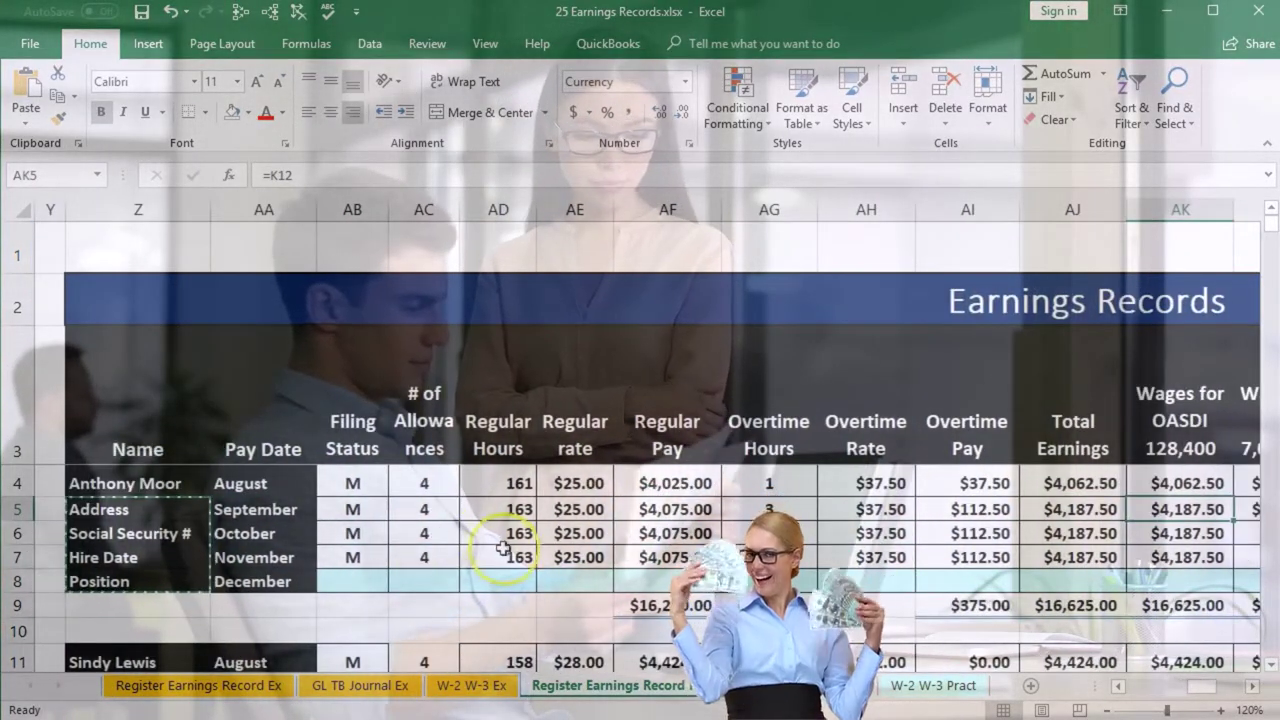
Select the first employee's pay dates from August to December in the Earnings Records, cells AA4:AA8.
click(140, 488)
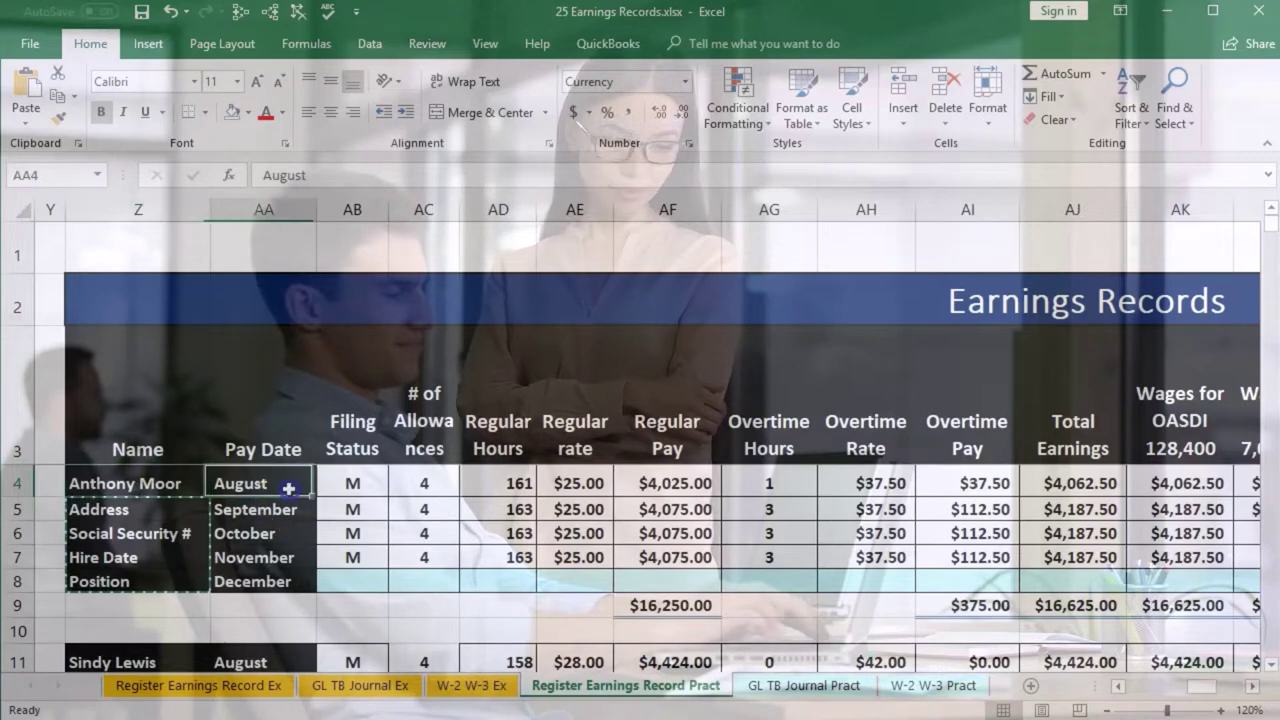
drag(287, 557, 287, 557)
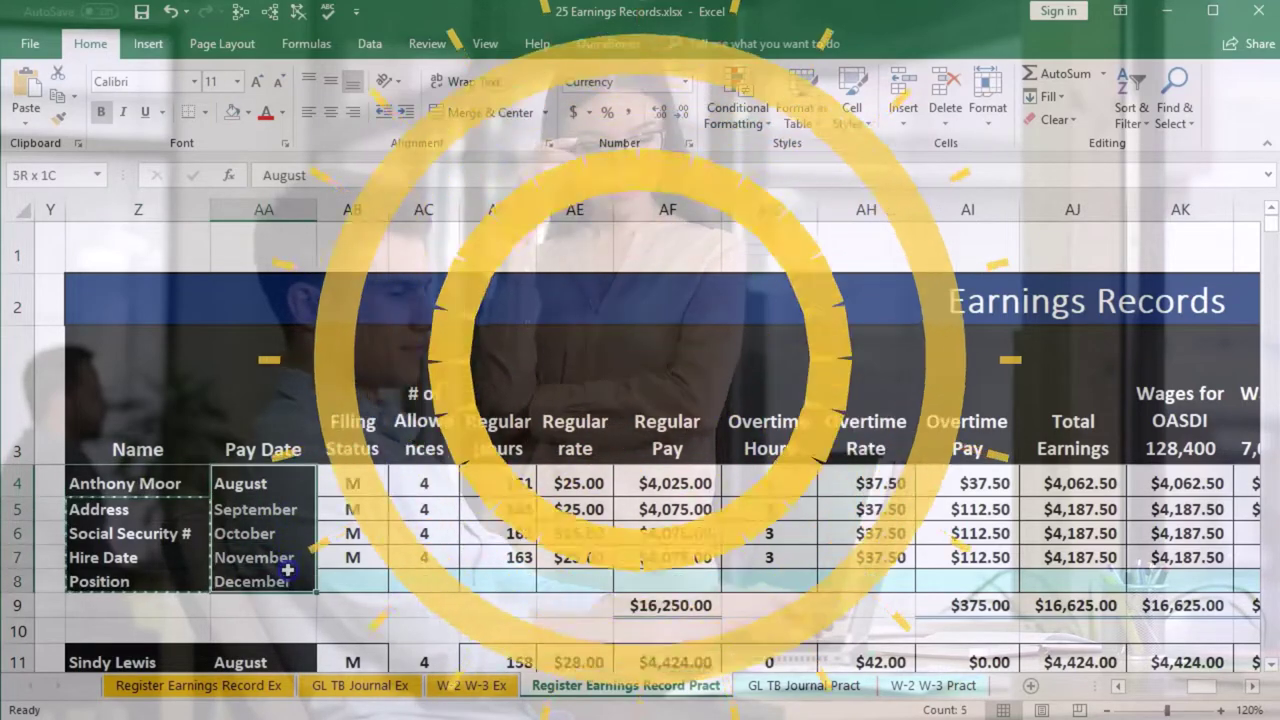
key(ctrl+v)
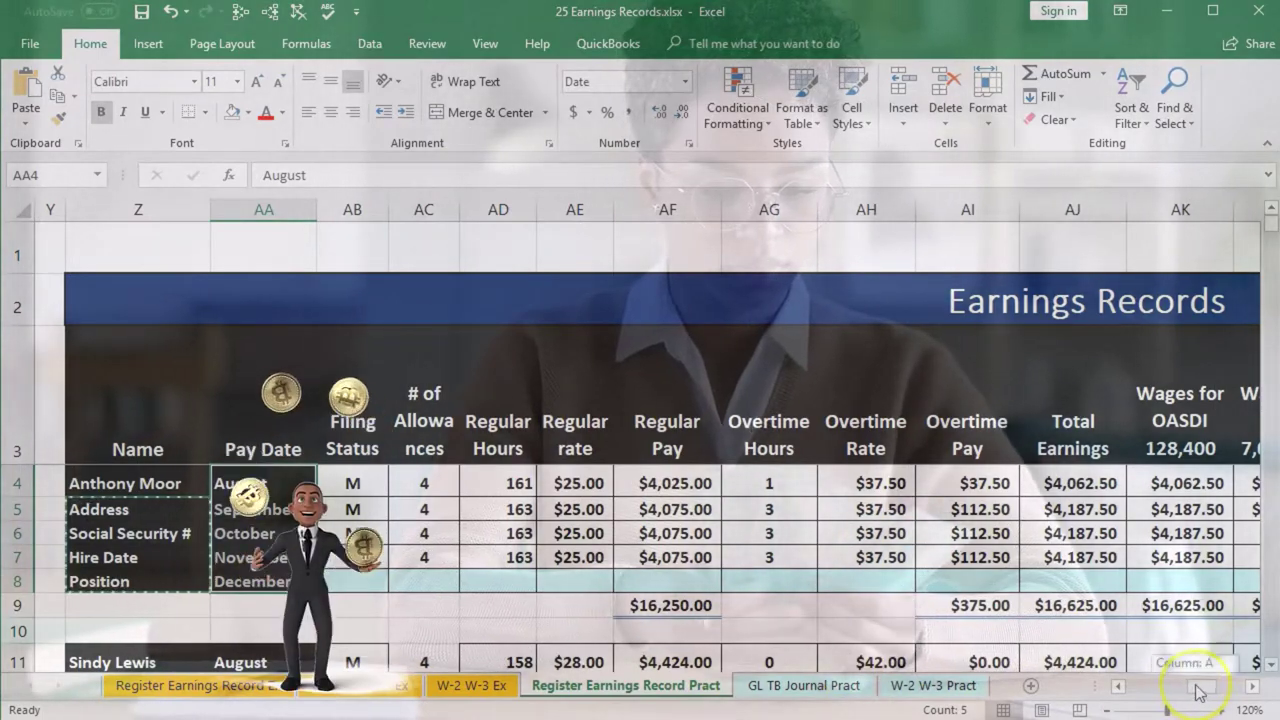
Find the Pay Period Ending December section in the Payroll Register.
drag(1198, 686, 1142, 688)
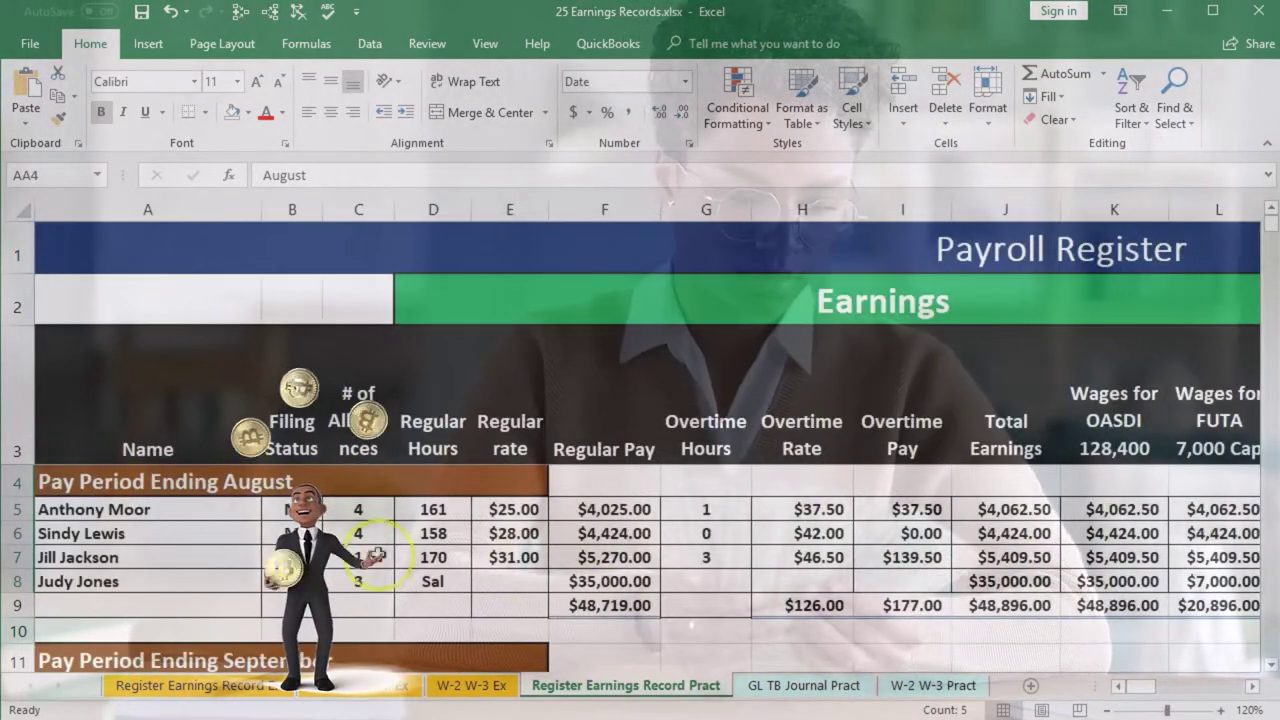
scroll(348, 563, down, 5)
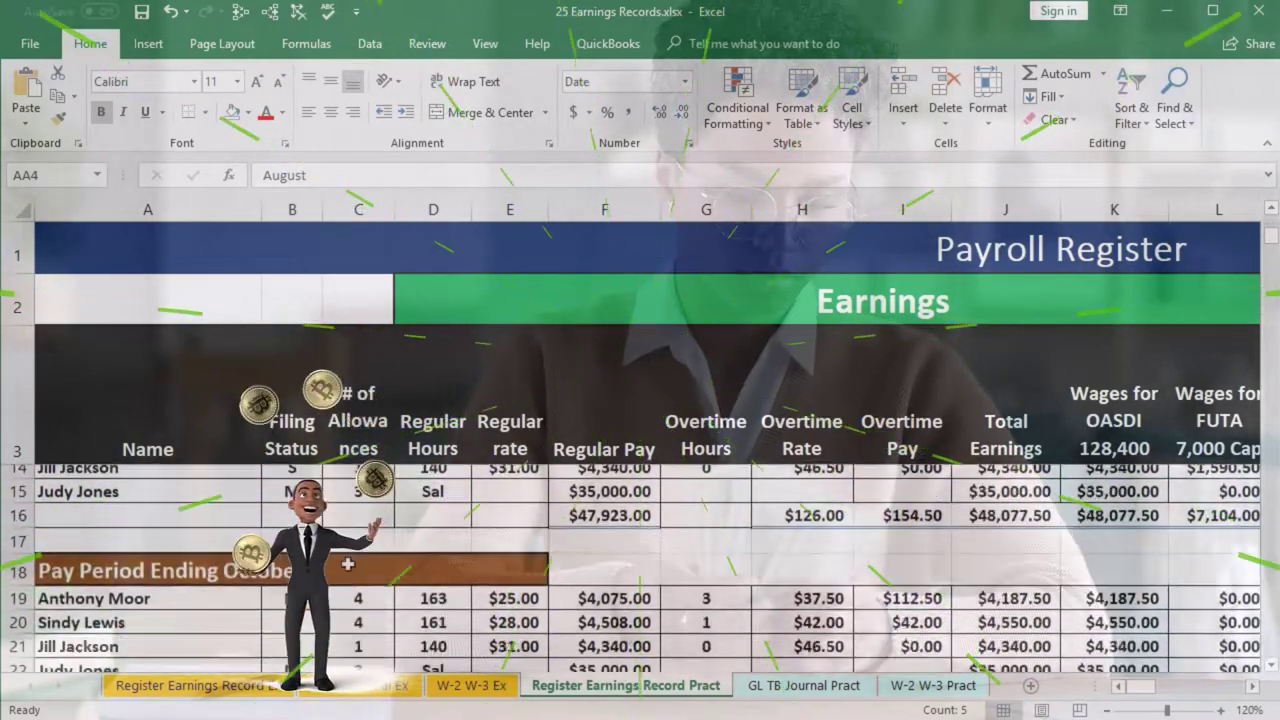
scroll(348, 563, down, 4)
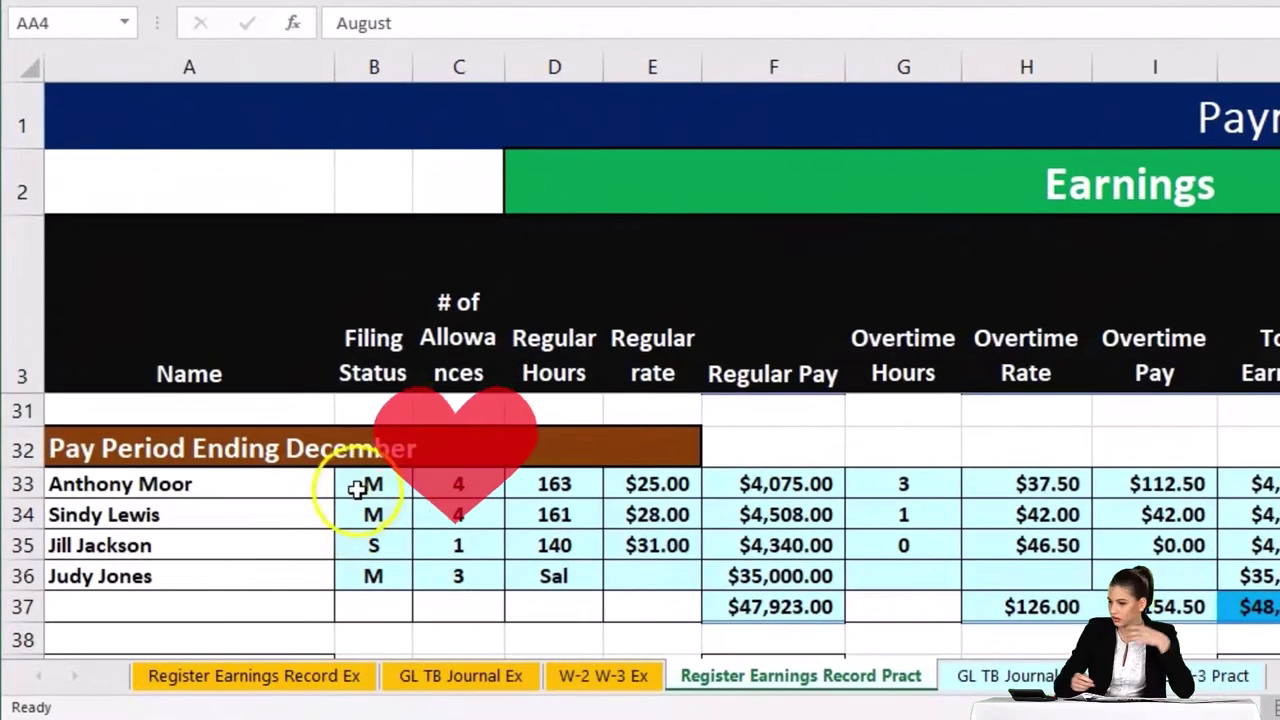
Examine the first employee's December row in the Payroll Register, from filing status through deductions, net pay and employer taxes.
drag(357, 487, 634, 487)
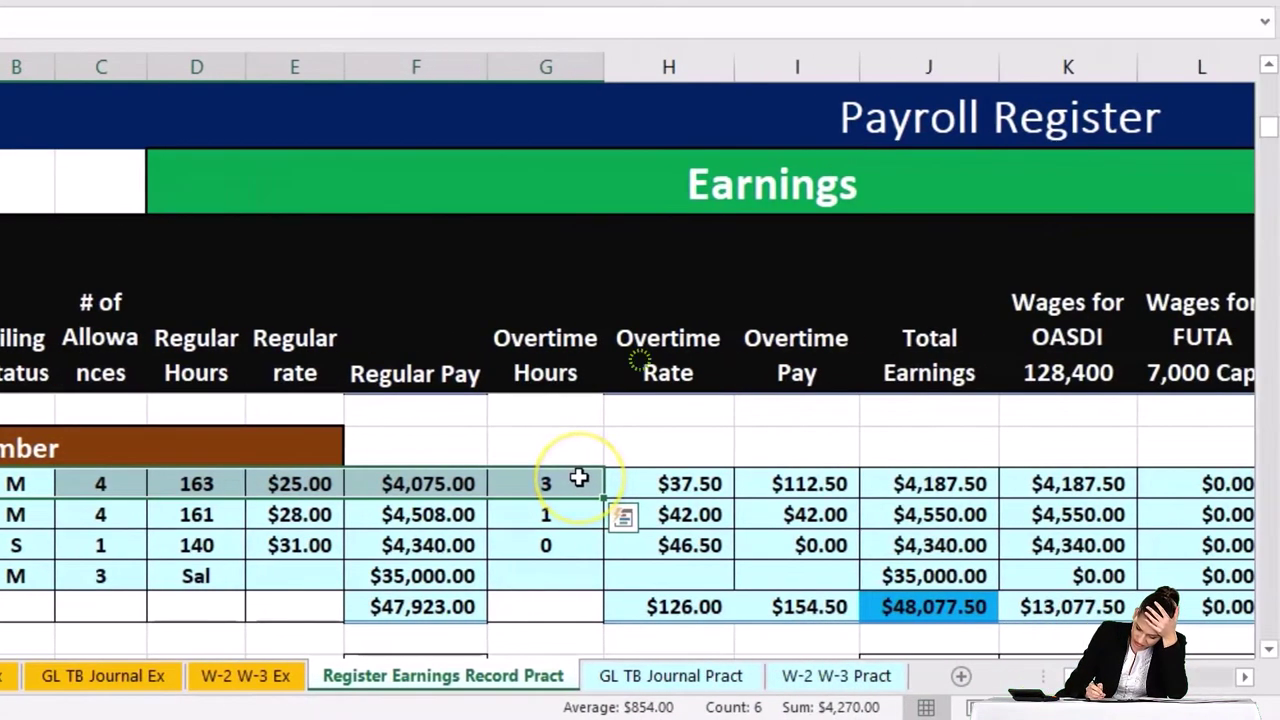
key(Right)
key(Right)
key(Right)
key(Right)
key(Right)
key(Right)
key(Right)
key(Right)
key(Right)
key(Right)
key(Right)
key(Right)
key(Right)
key(Right)
key(Right)
key(Right)
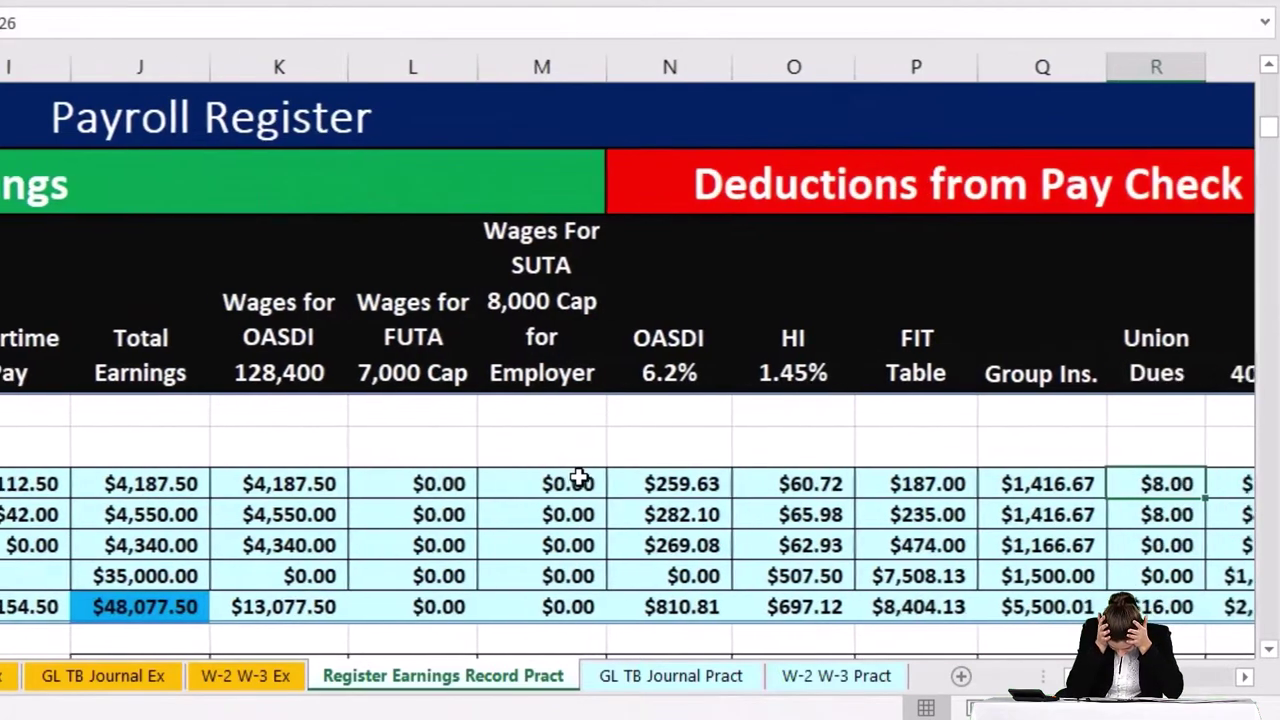
key(Right)
key(Right)
key(Right)
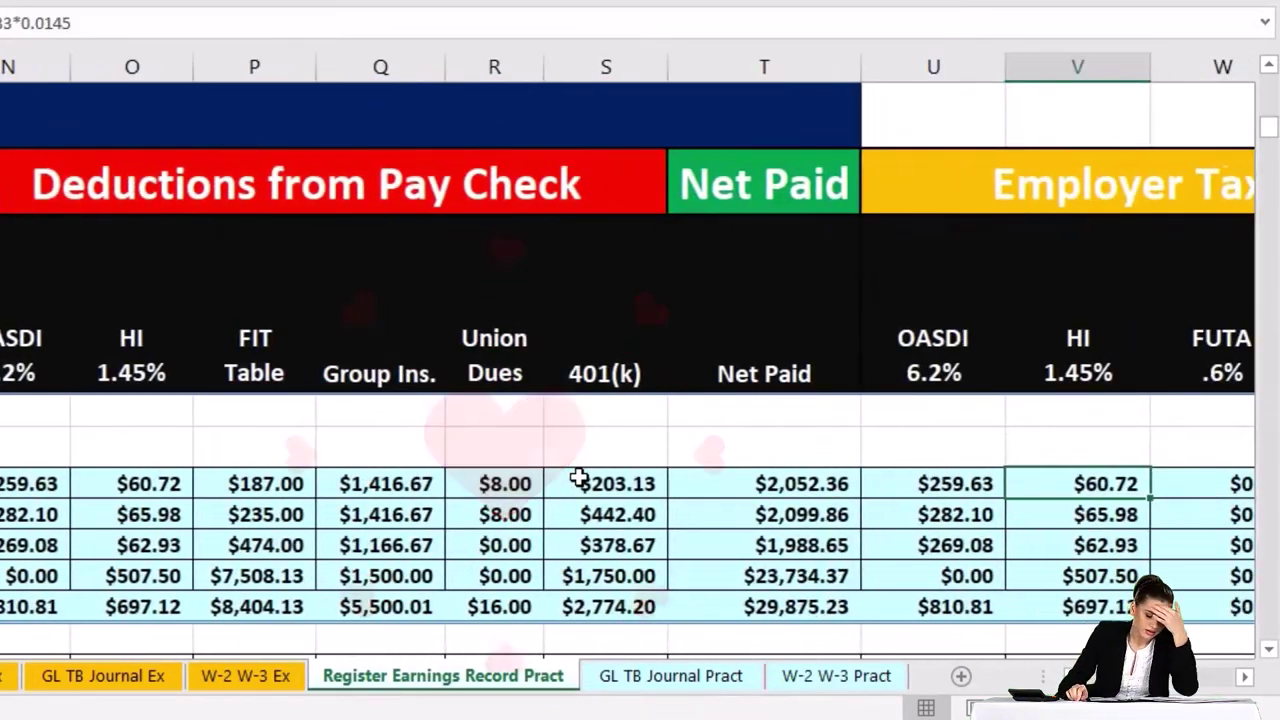
key(Left)
key(Left)
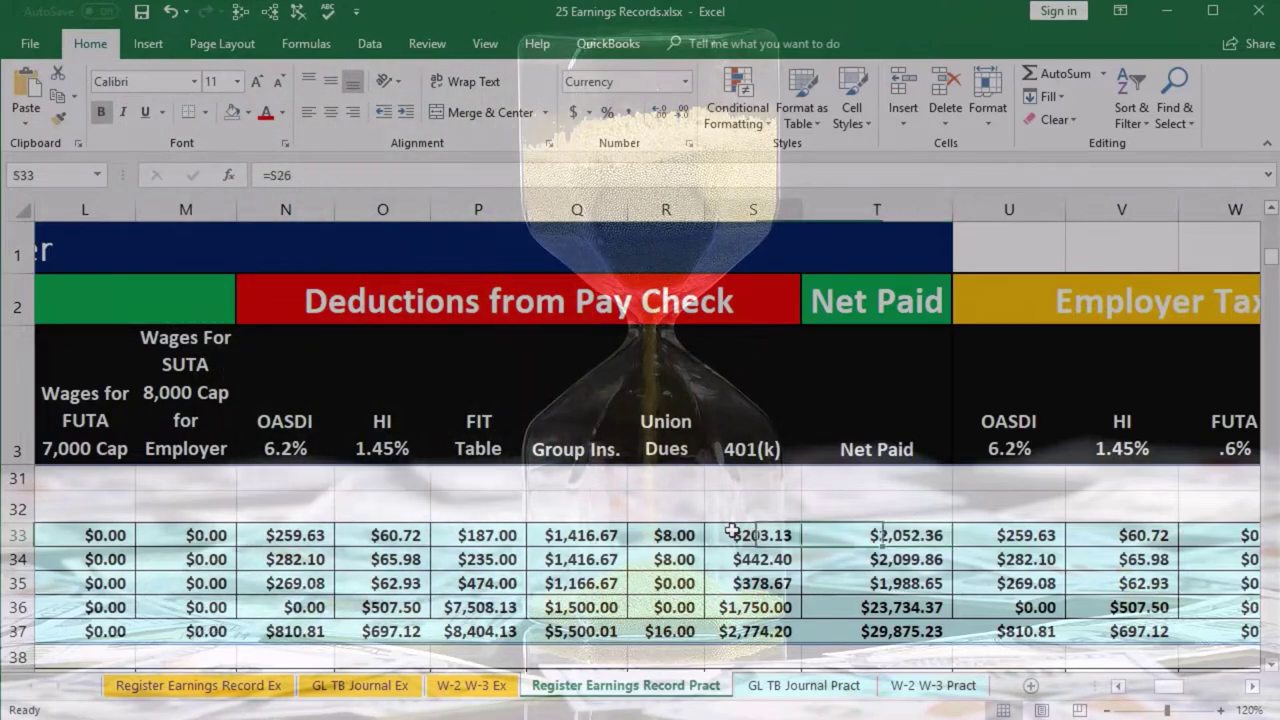
Select the first employee's December figures from filing status through total earnings, cells B33:J33.
key(Home)
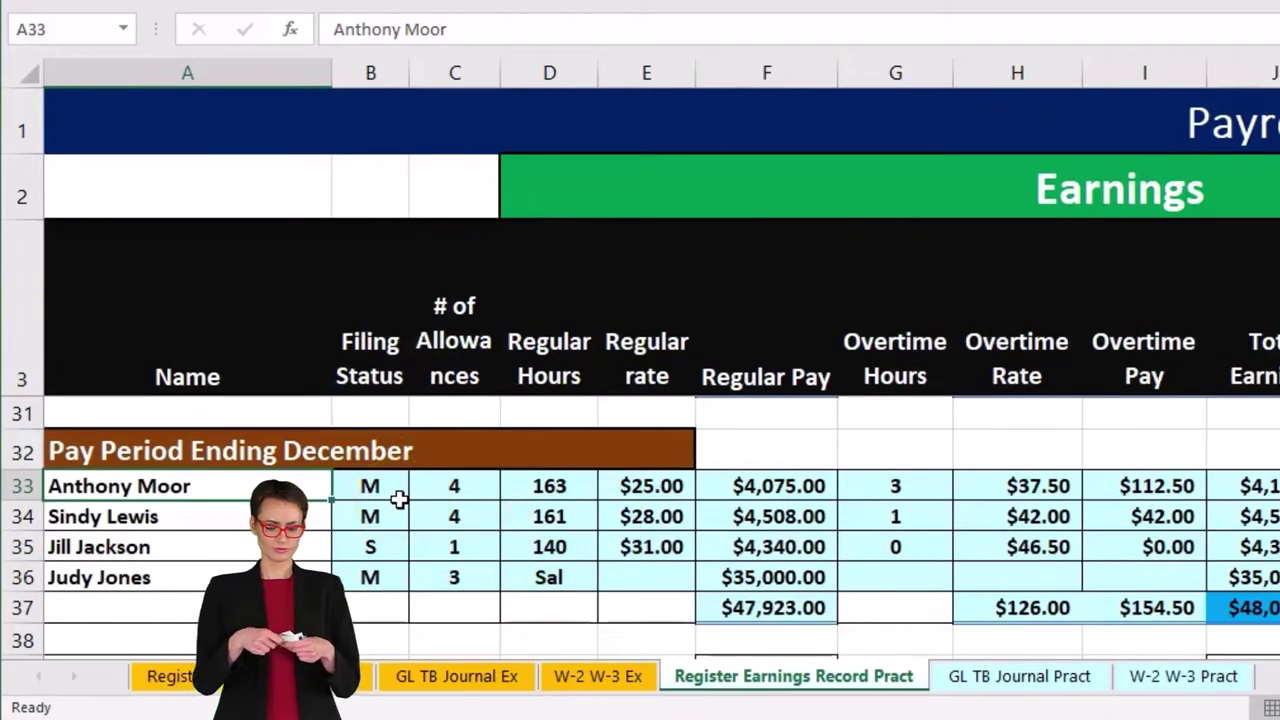
drag(395, 478, 819, 474)
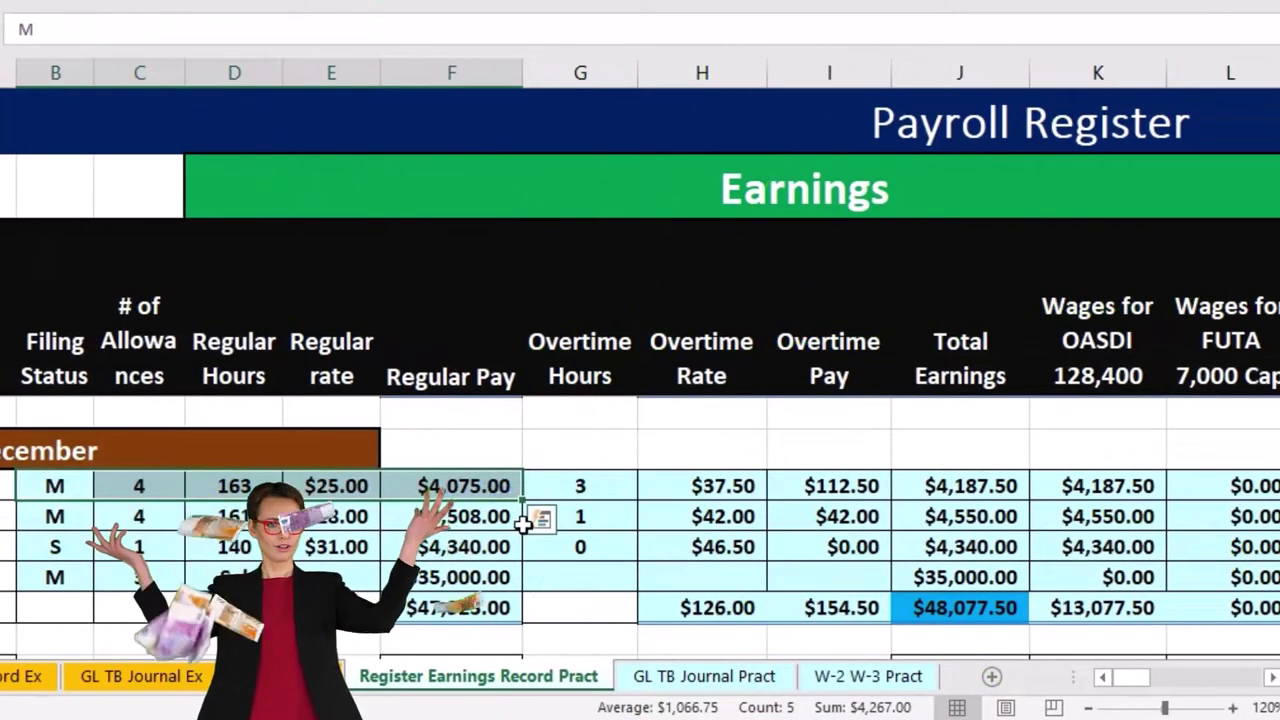
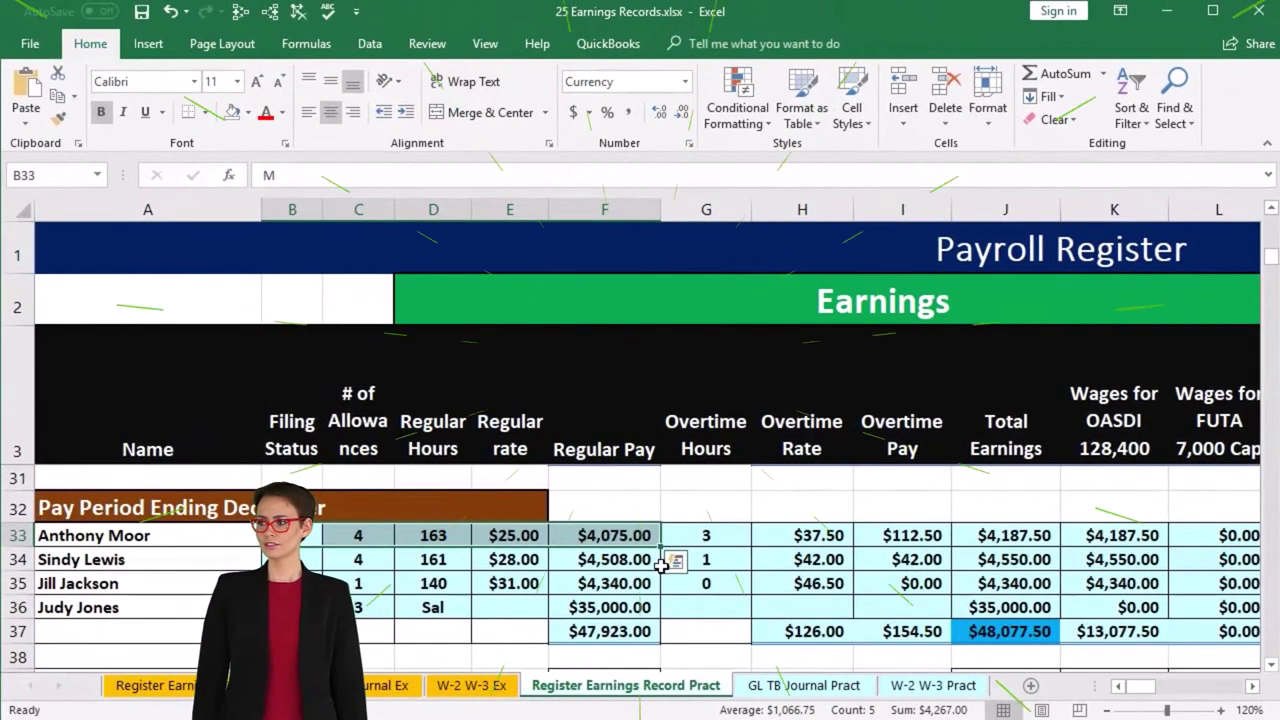
click(226, 540)
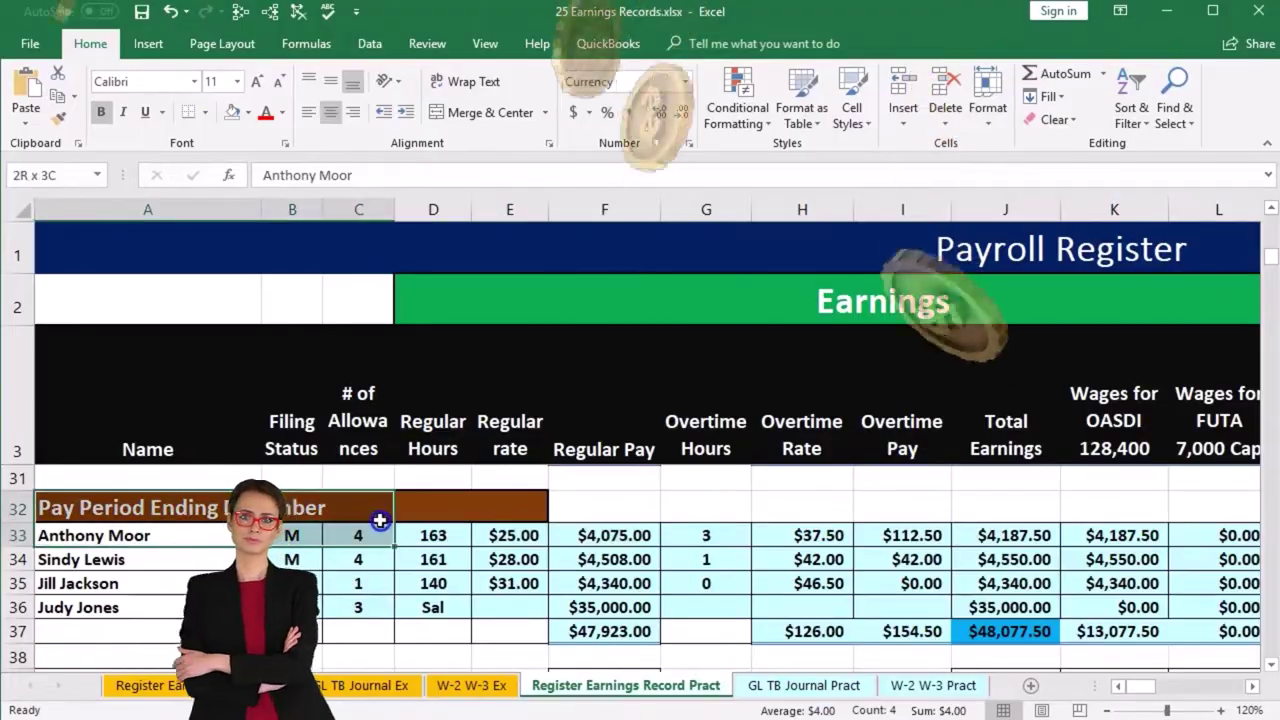
drag(292, 537, 972, 535)
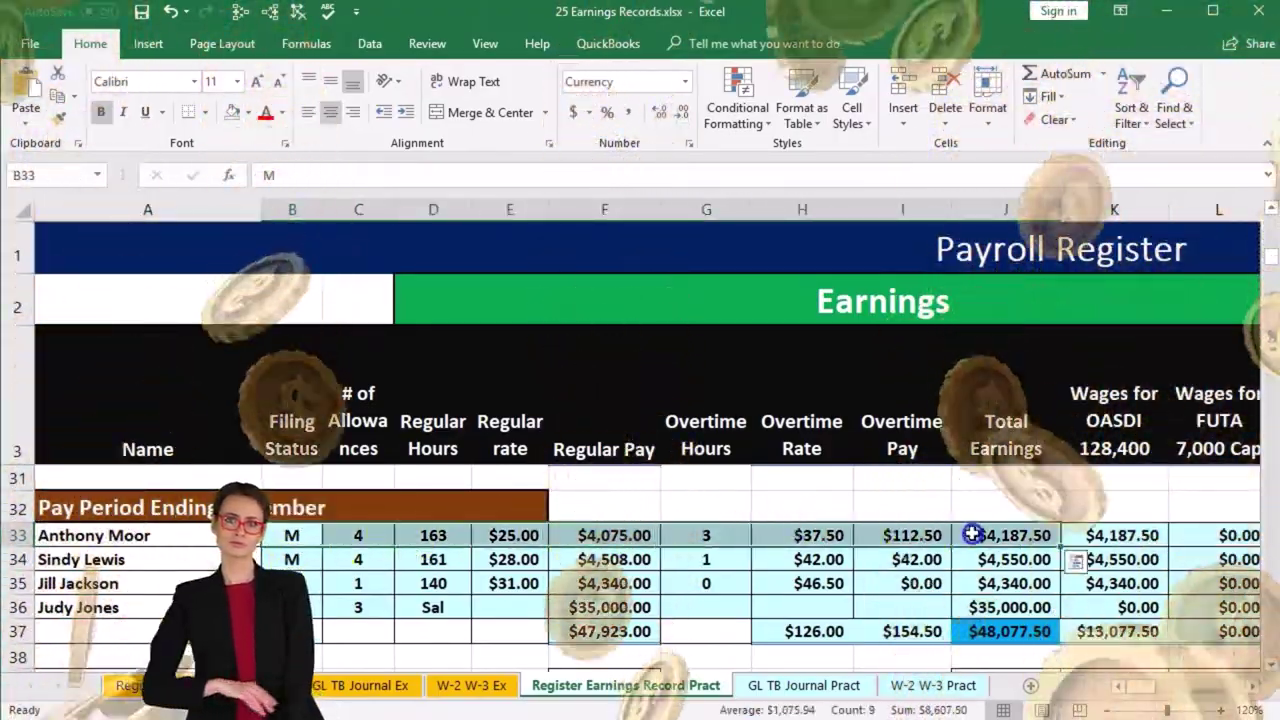
Examine the first employee's December taxable wages, deductions, net pay and employer taxes across row 33.
key(Right)
key(Right)
key(Right)
key(Right)
key(Right)
key(Right)
key(Right)
key(Right)
key(Right)
key(Right)
key(Right)
key(Right)
key(Right)
key(Right)
key(Right)
key(Right)
key(Right)
key(Right)
key(Right)
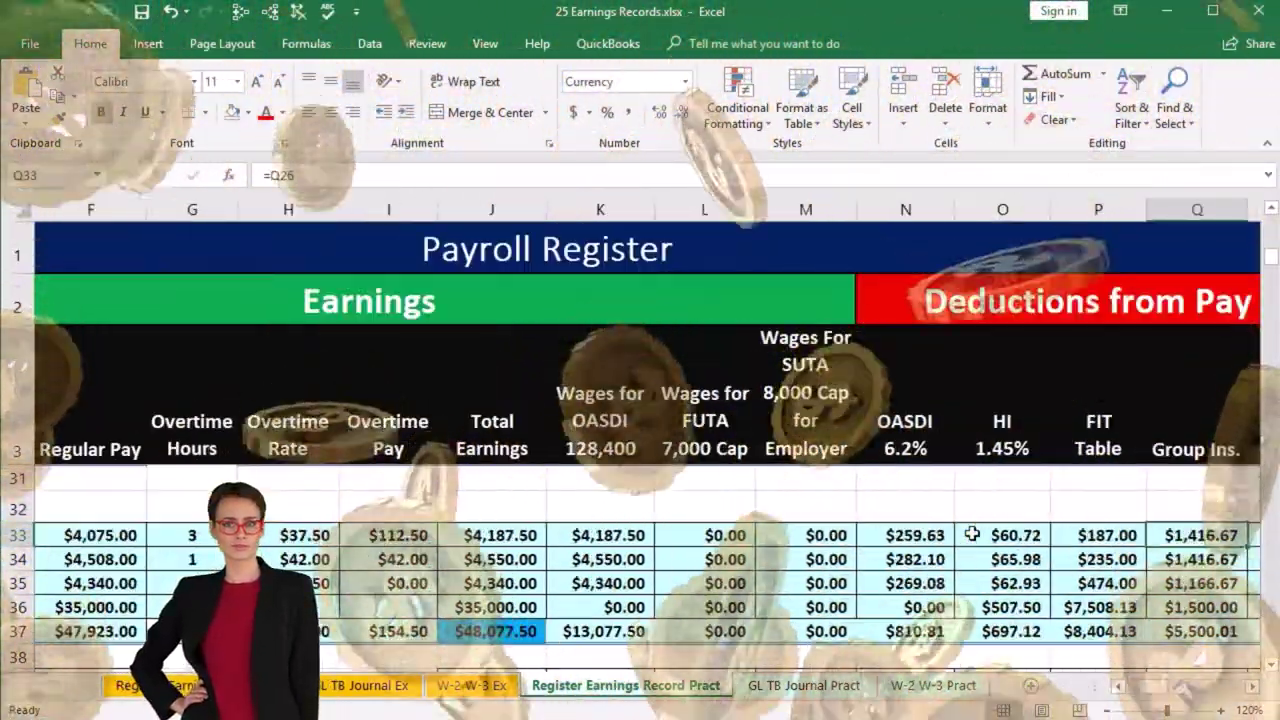
key(Right)
key(Right)
key(Right)
key(Right)
key(Right)
key(Right)
key(Right)
key(Right)
key(Right)
key(Right)
key(Right)
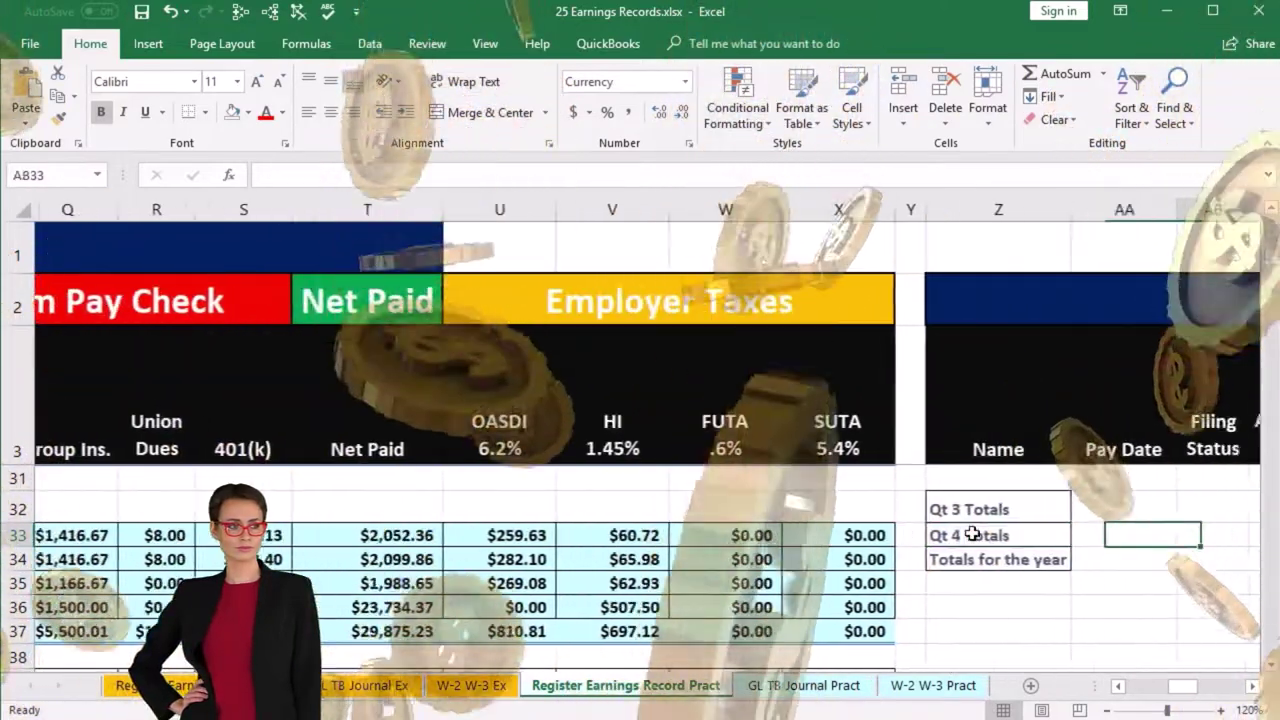
Select the first employee's empty December filing status cell, AB8, in the Earnings Records.
key(Up)
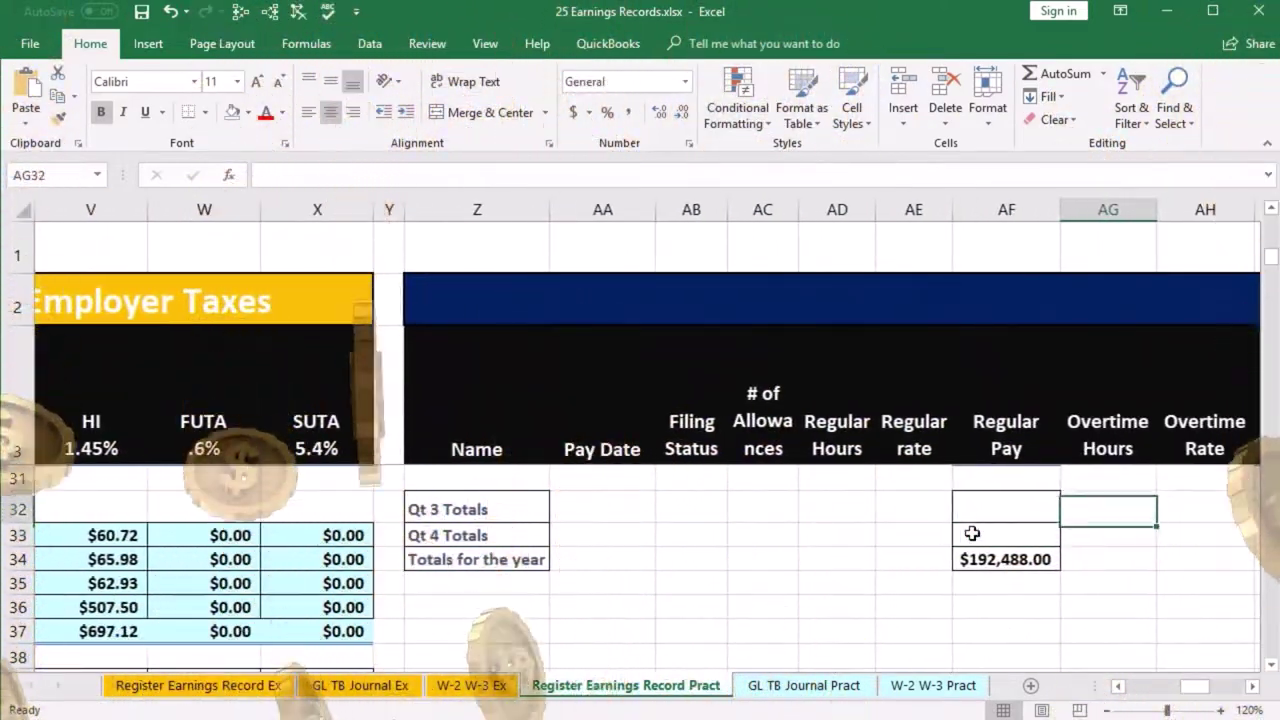
key(Up)
key(Up)
key(Up)
key(Up)
key(Up)
key(Up)
key(Up)
key(Up)
key(Up)
key(Up)
key(Up)
key(Up)
key(Up)
key(Up)
key(Up)
key(Up)
key(Up)
key(Up)
key(Up)
key(Up)
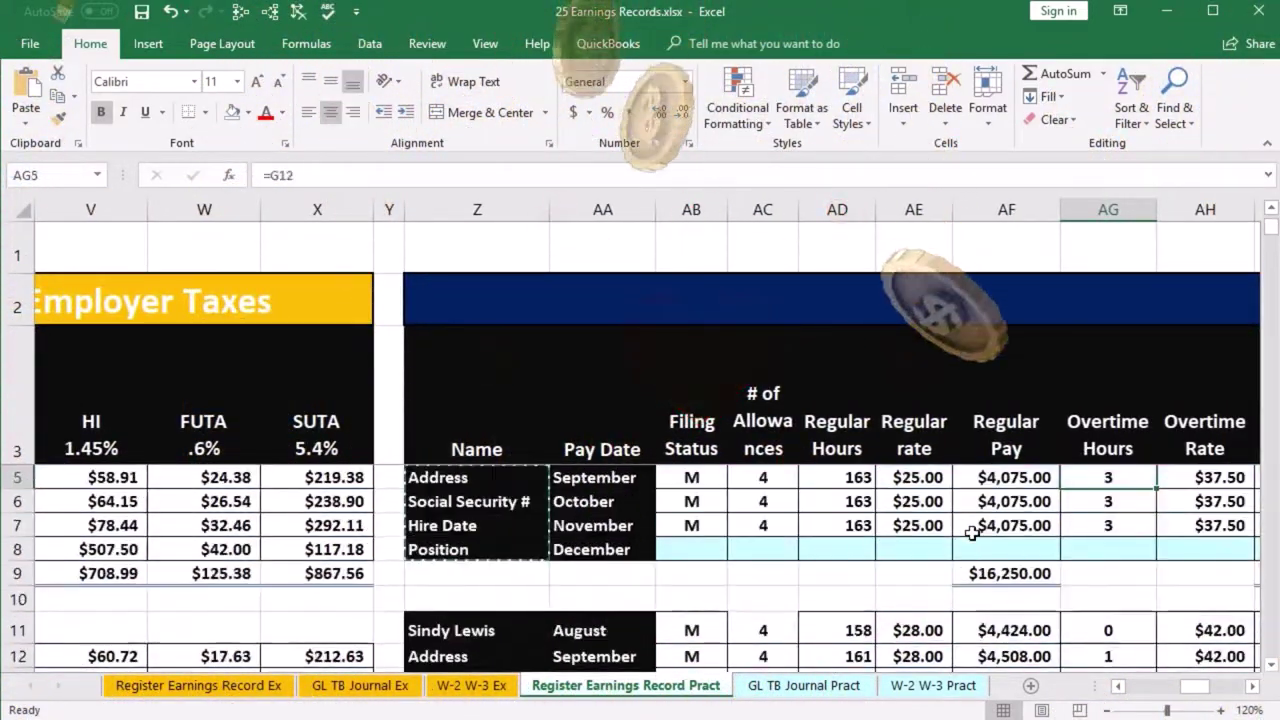
key(Down)
key(Down)
key(Down)
key(Down)
key(Down)
key(Down)
key(Down)
key(Left)
key(Left)
key(Left)
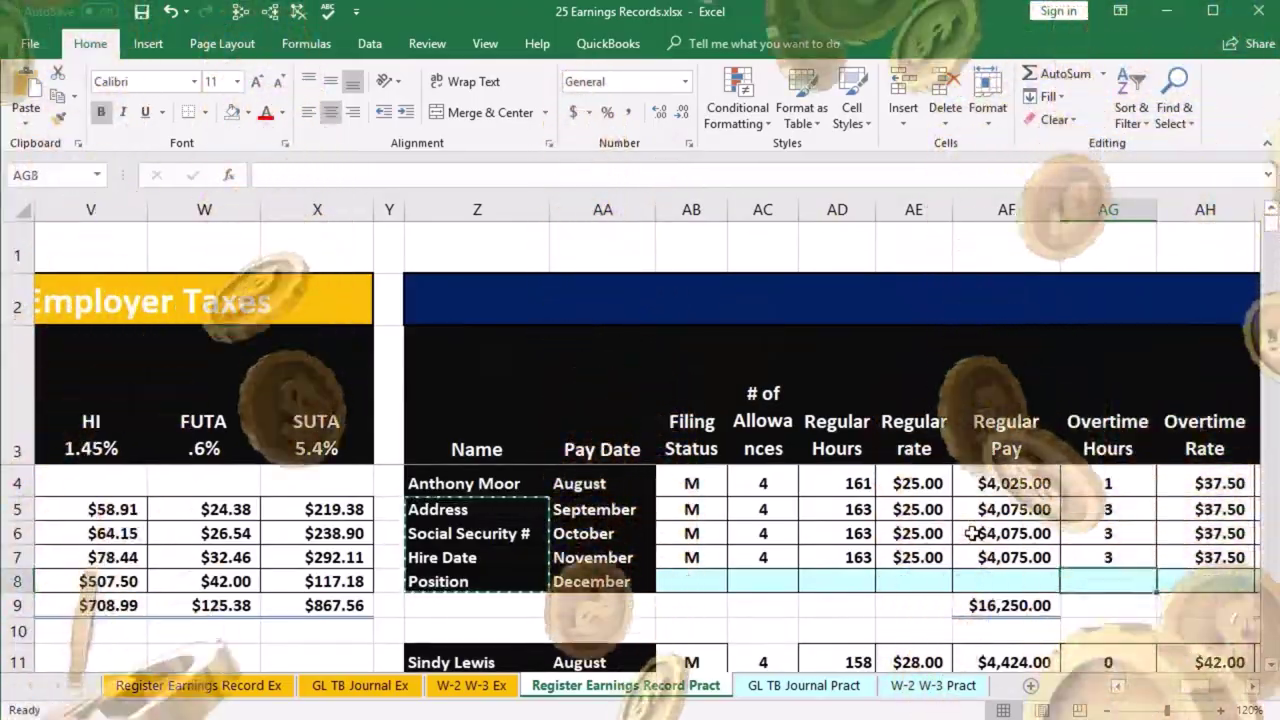
key(Up)
key(Left)
key(Left)
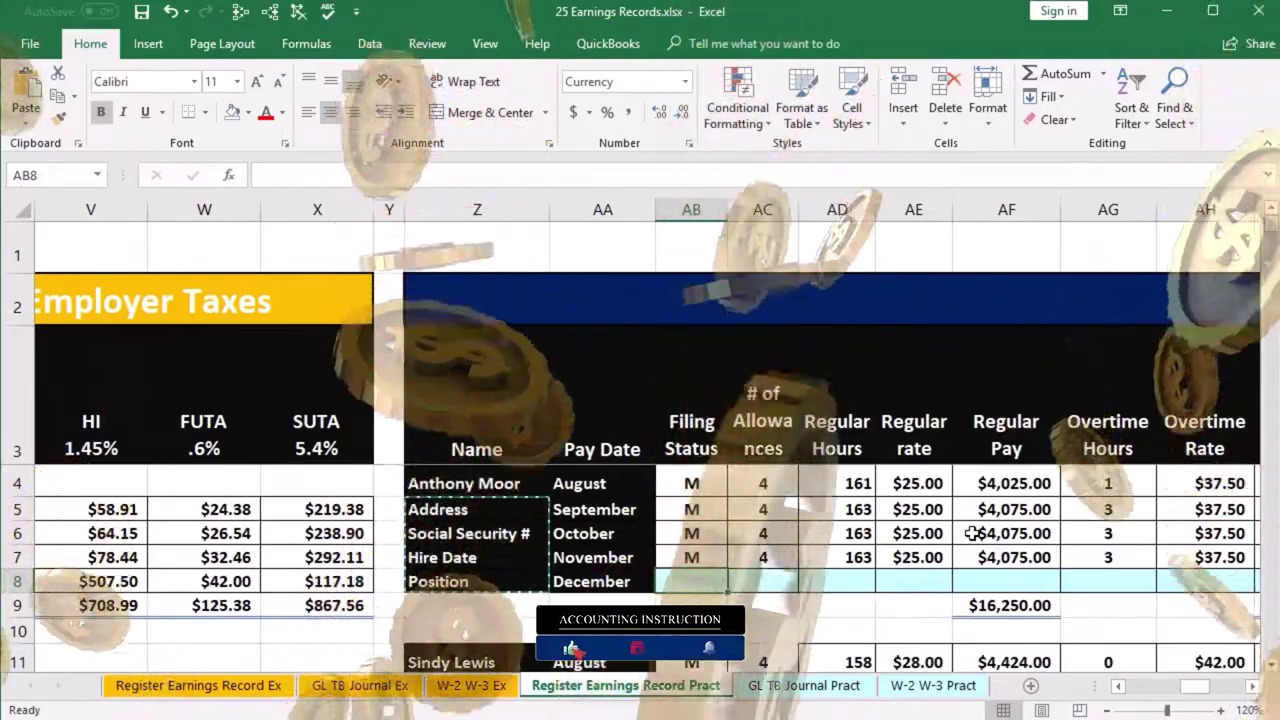
Examine the Earnings Records columns along the first employee's empty December row, from filing status through net paid.
key(Right)
key(Right)
key(Right)
key(Right)
key(Right)
key(Right)
key(Right)
key(Right)
key(Right)
key(Right)
key(Right)
key(Right)
key(Right)
key(Right)
key(Right)
key(Right)
key(Right)
key(Right)
key(Right)
key(Right)
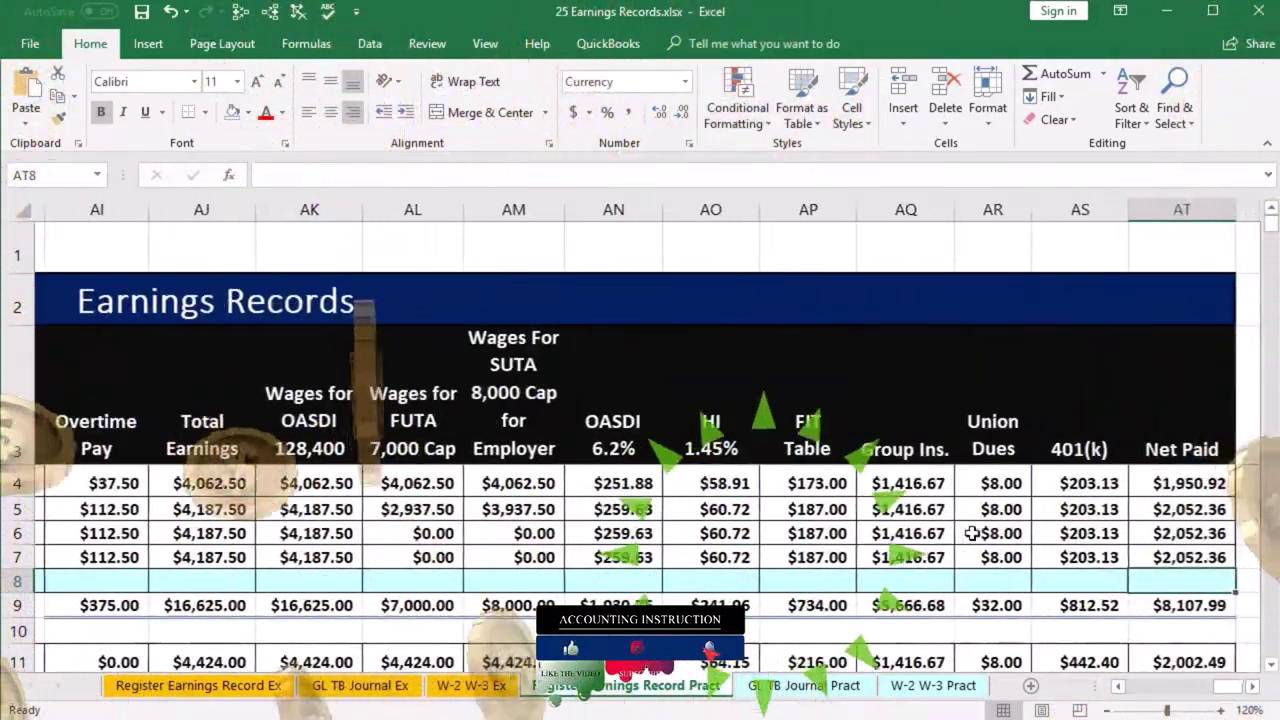
key(Left)
key(Left)
key(Left)
key(Left)
key(Left)
key(Left)
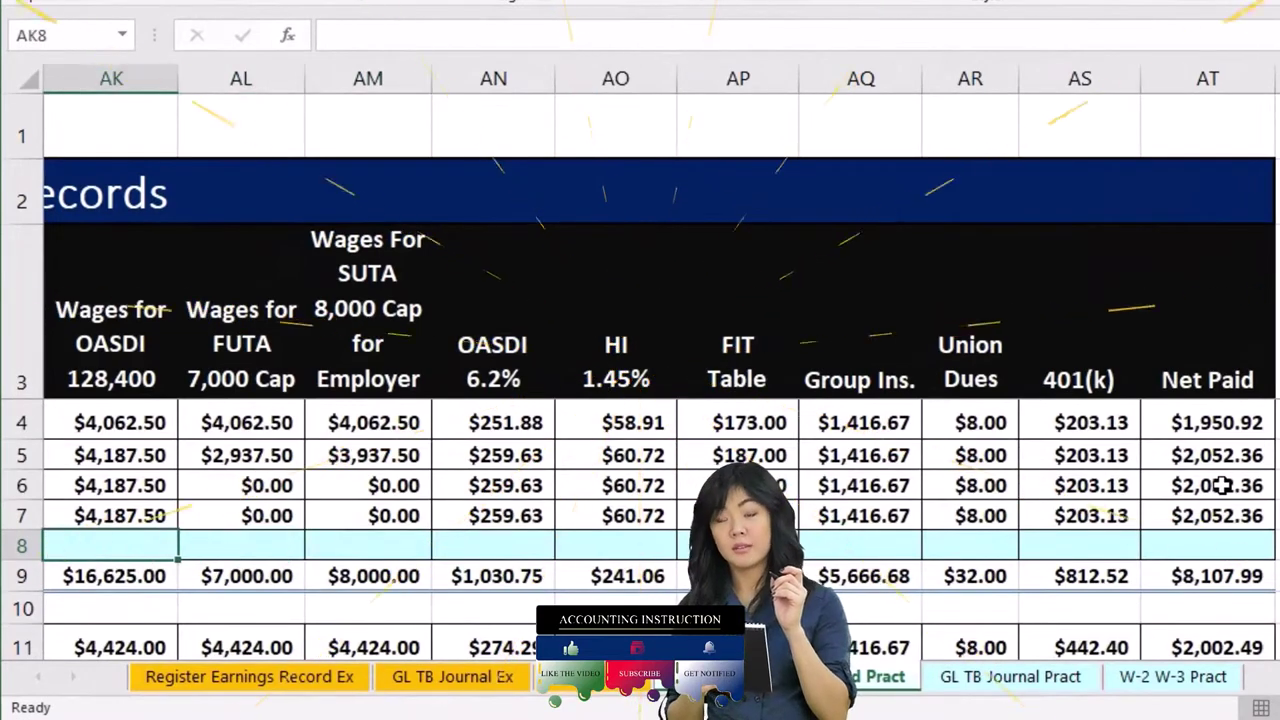
key(Left)
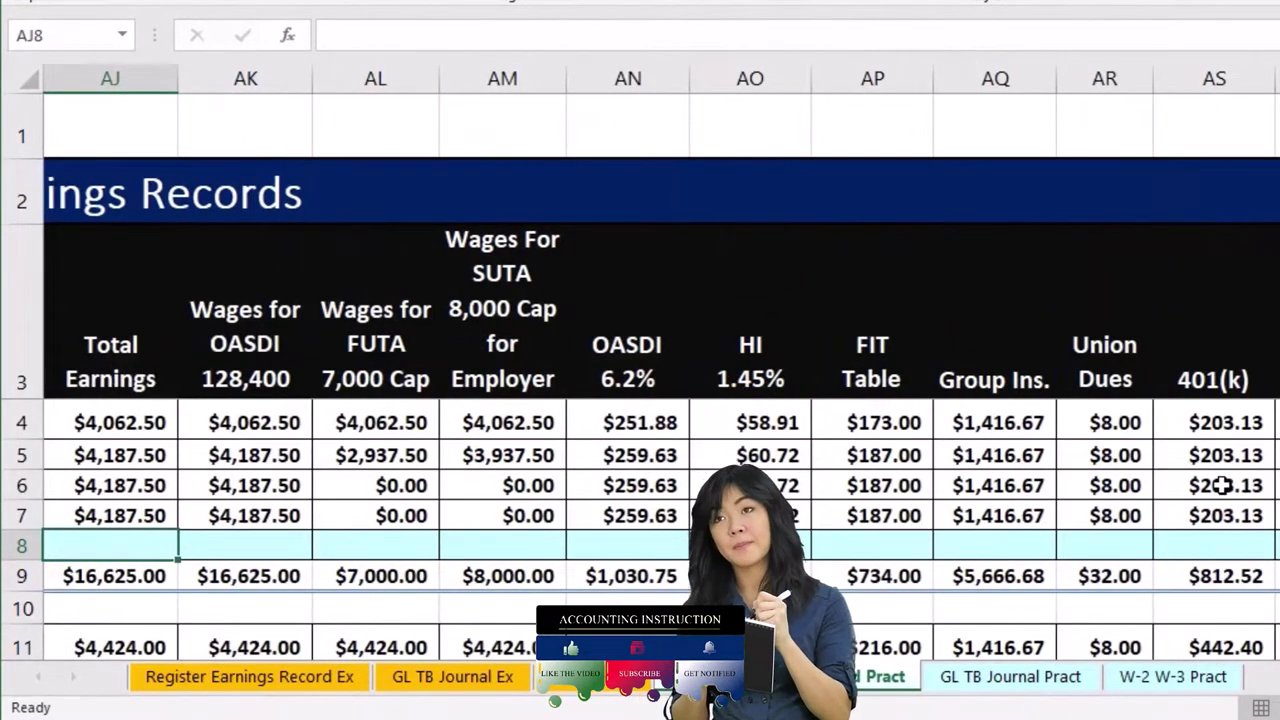
key(Left)
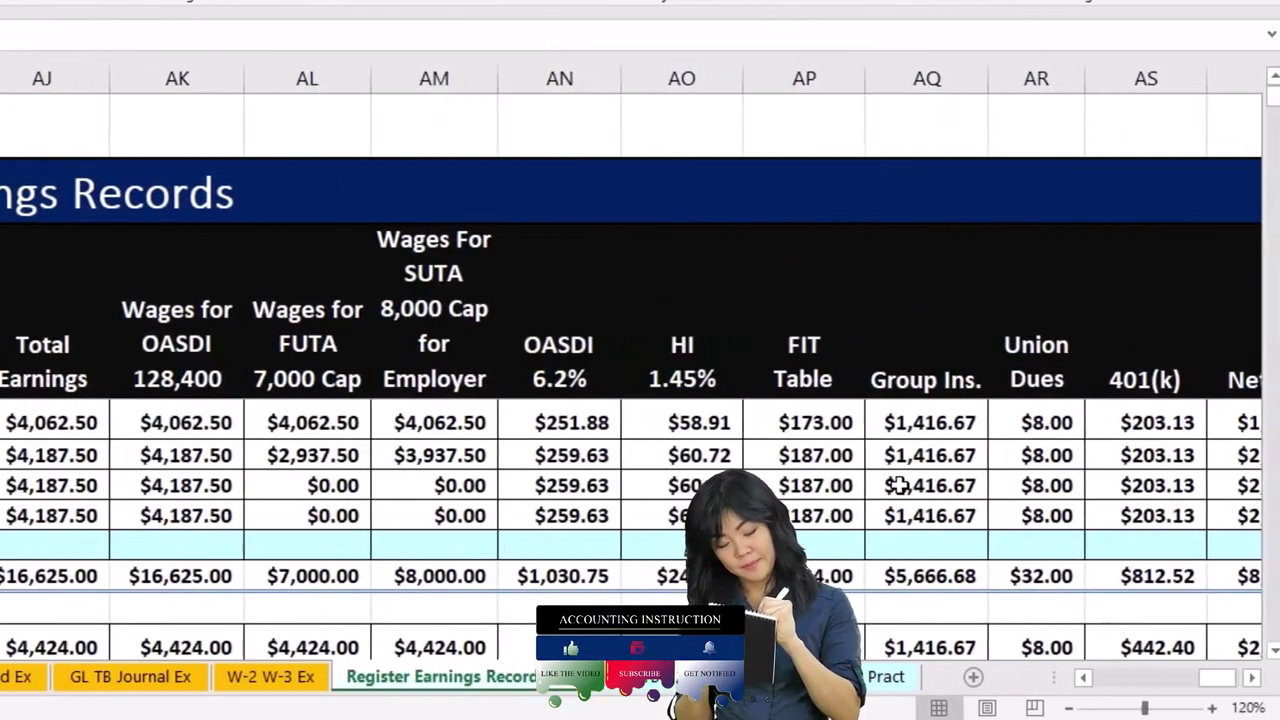
key(Left)
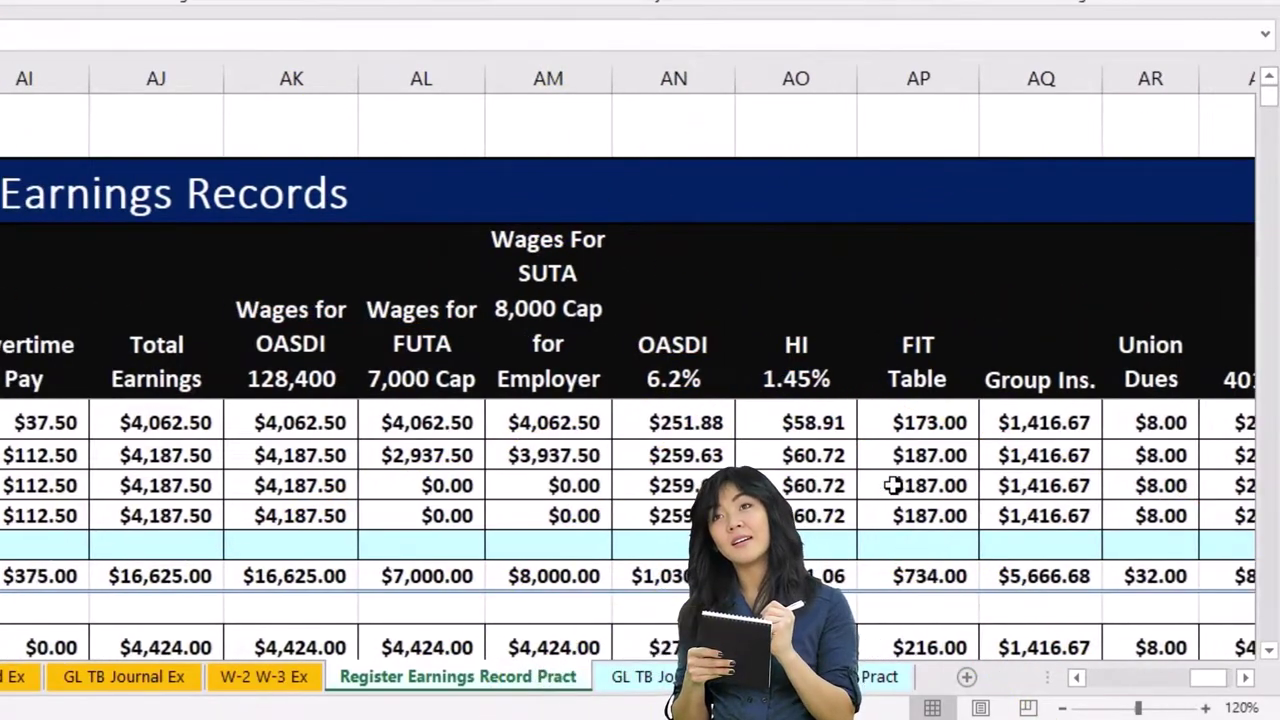
key(Left)
key(Left)
key(Left)
key(Left)
key(Left)
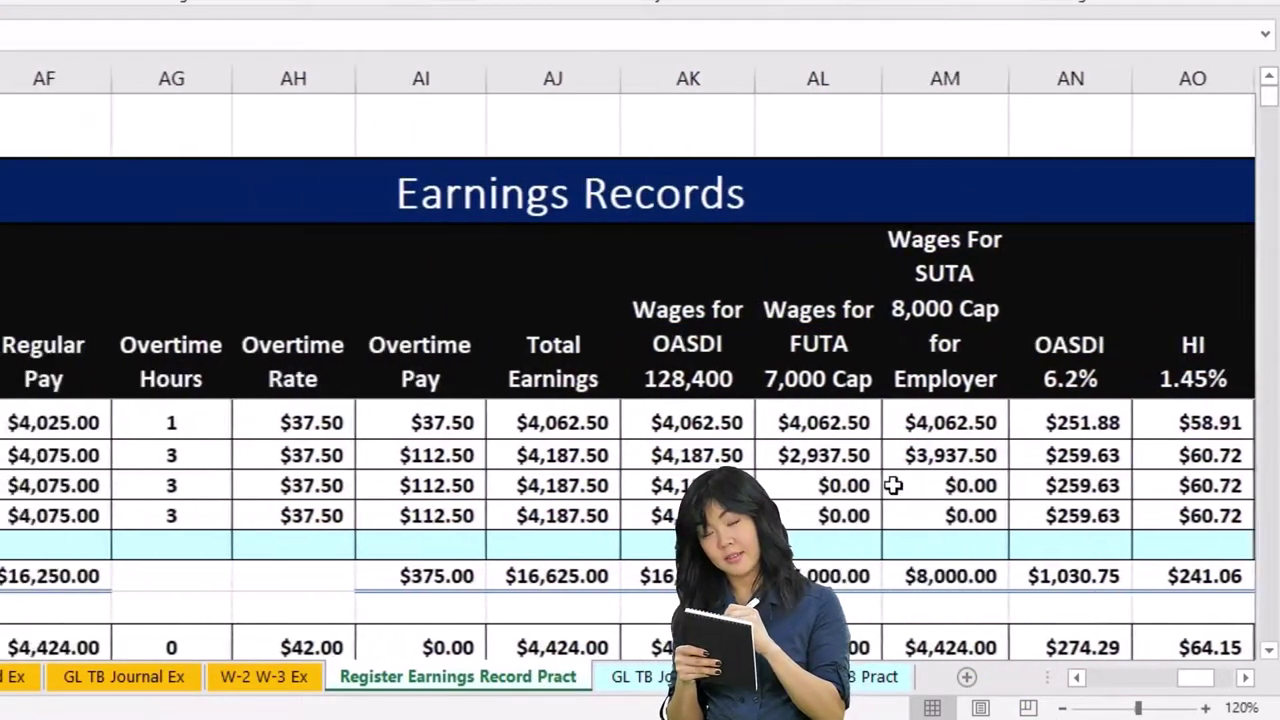
key(Left)
key(Right)
key(Right)
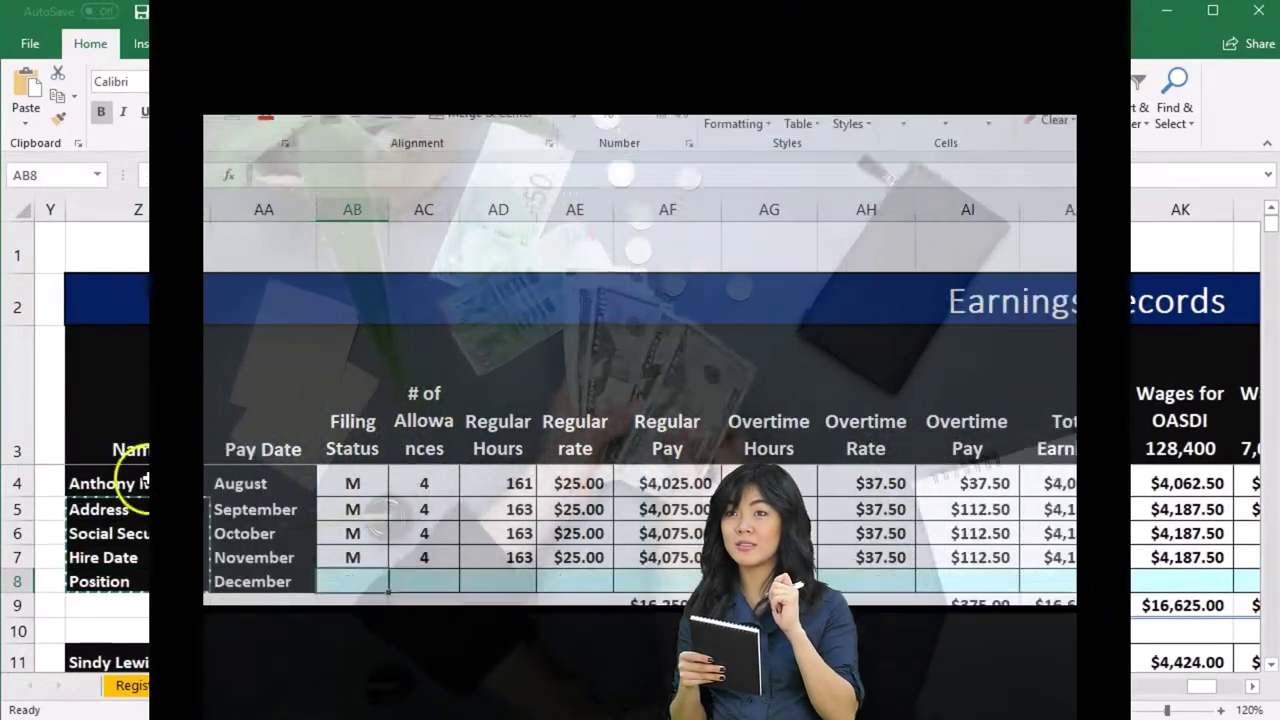
Link the first employee's December filing status in AB8 to the Payroll Register's December entry with the formula =B33.
click(148, 480)
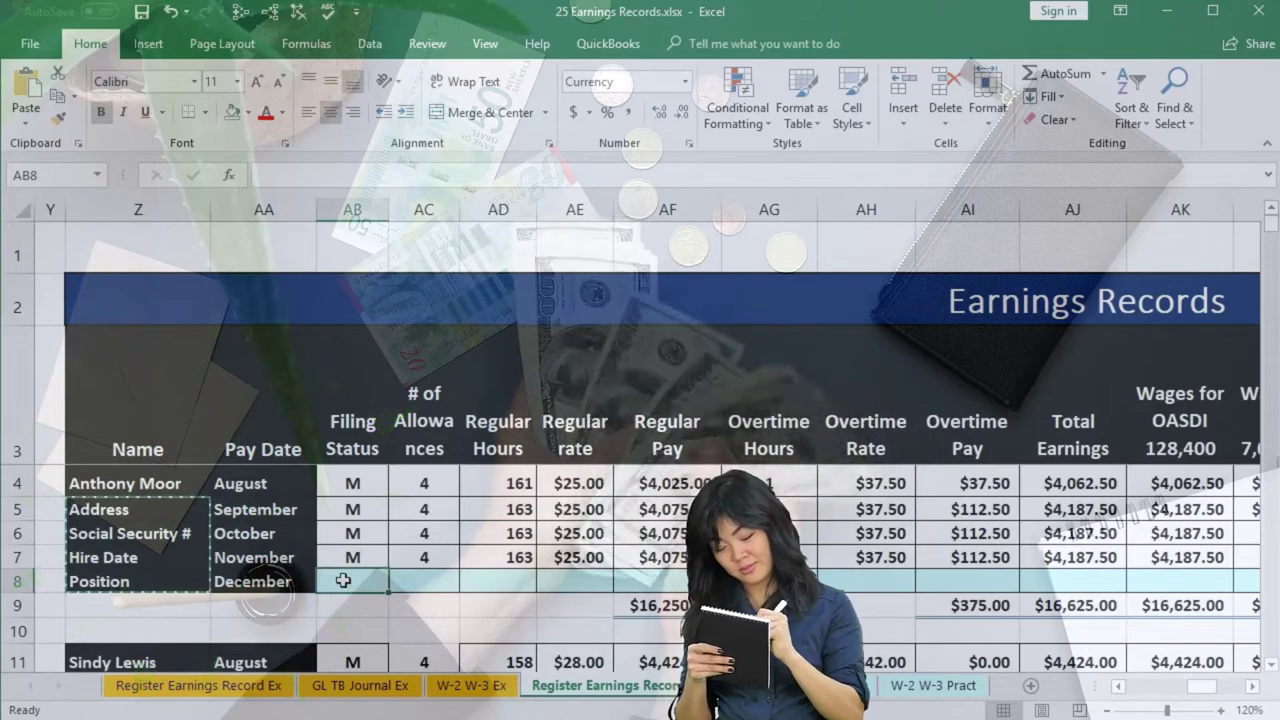
text(=)
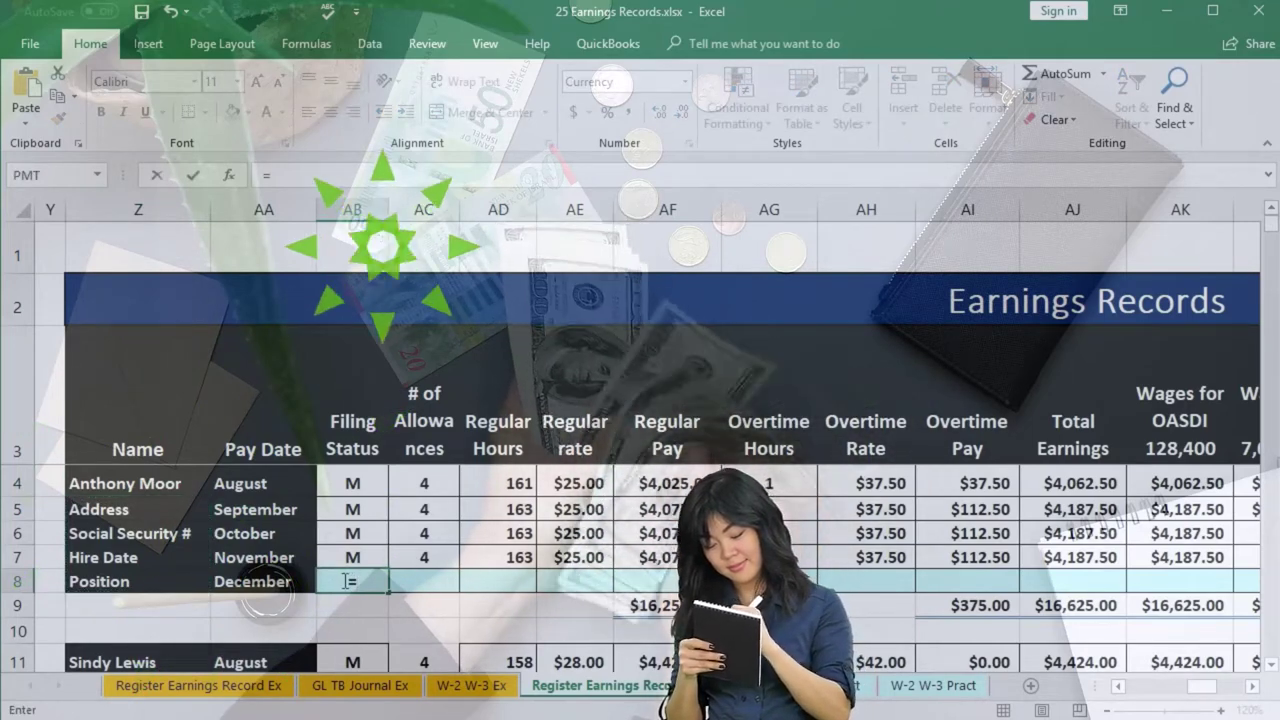
key(Left)
key(Left)
key(Left)
key(Left)
key(Left)
key(Left)
key(Left)
key(Left)
key(Left)
key(Left)
key(Left)
key(Left)
key(Left)
key(Left)
key(Left)
key(Left)
key(Left)
key(Left)
key(Left)
key(Left)
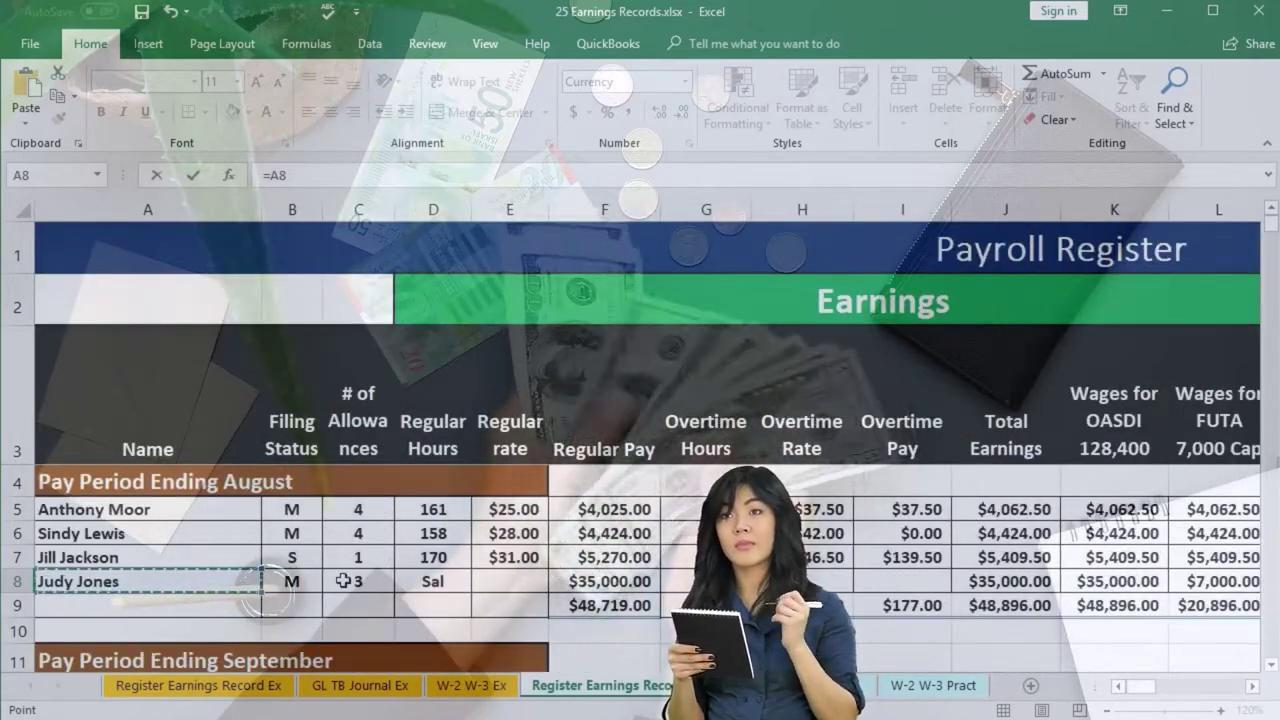
key(Down)
key(Down)
key(Down)
key(Down)
key(Down)
key(Down)
key(Down)
key(Down)
key(Down)
key(Down)
key(Down)
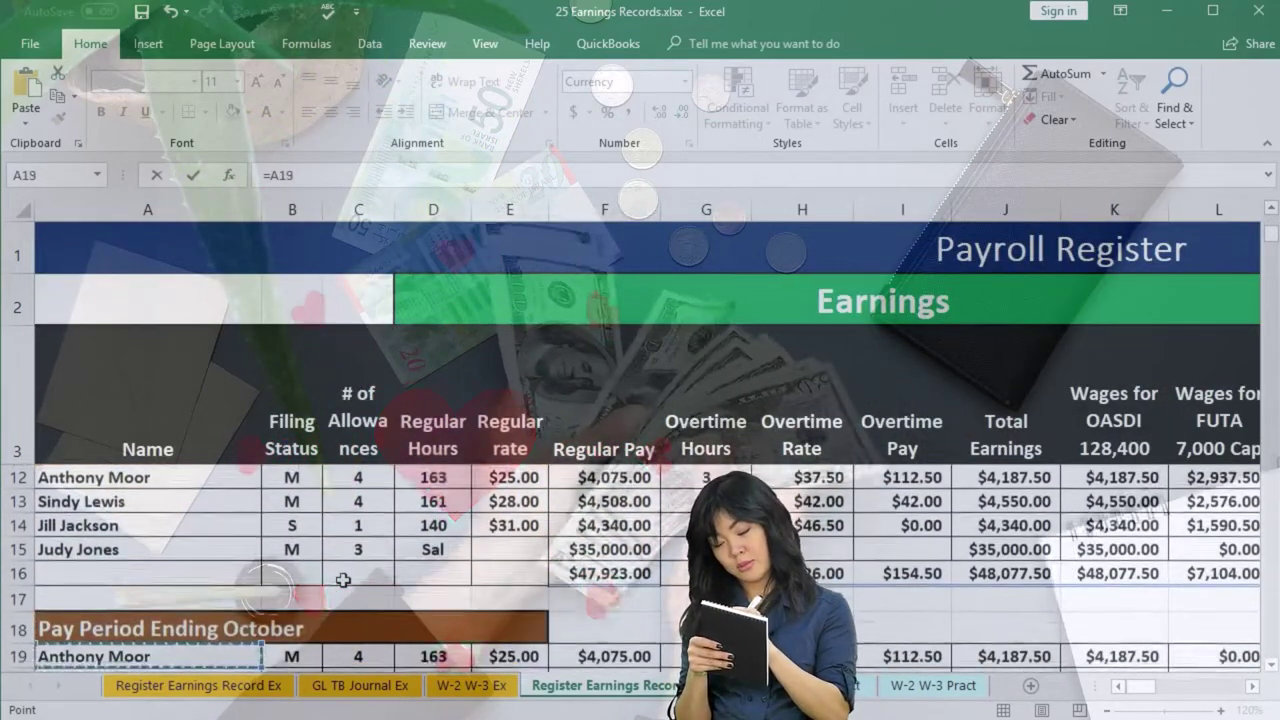
key(Down)
key(Down)
key(Down)
key(Down)
key(Down)
key(Down)
key(Down)
key(Down)
key(Down)
key(Down)
key(Down)
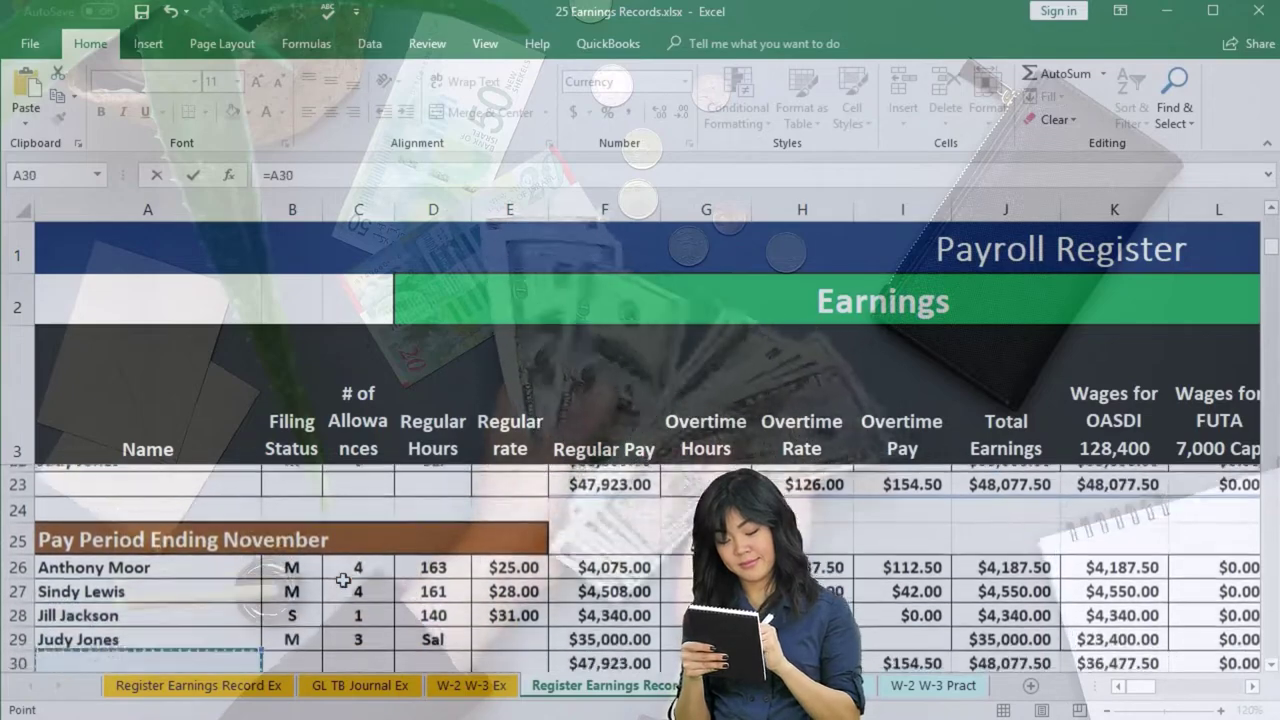
key(Down)
key(Down)
key(Down)
key(Down)
key(Down)
key(Down)
key(Down)
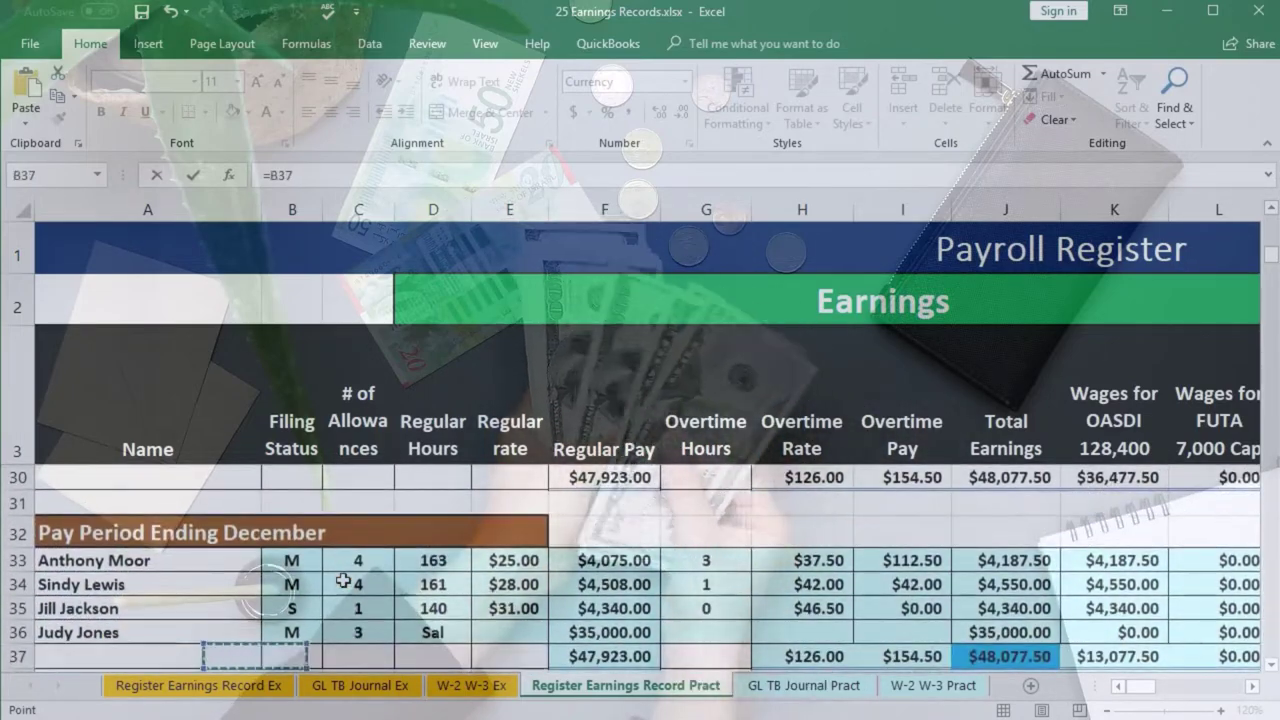
key(Up)
key(Up)
key(Up)
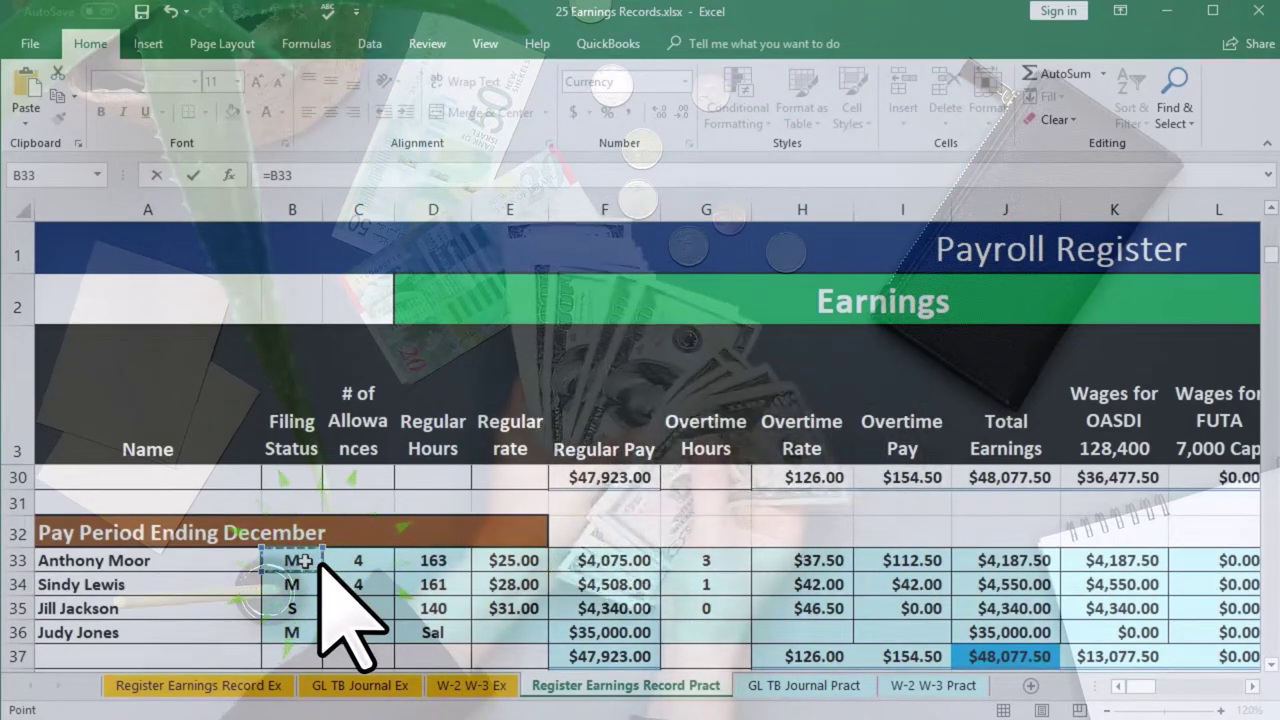
key(Return)
Copy the December filing status formula from AB8 and paste only the formulas across AC8:AT8.
key(Right)
key(Right)
key(Right)
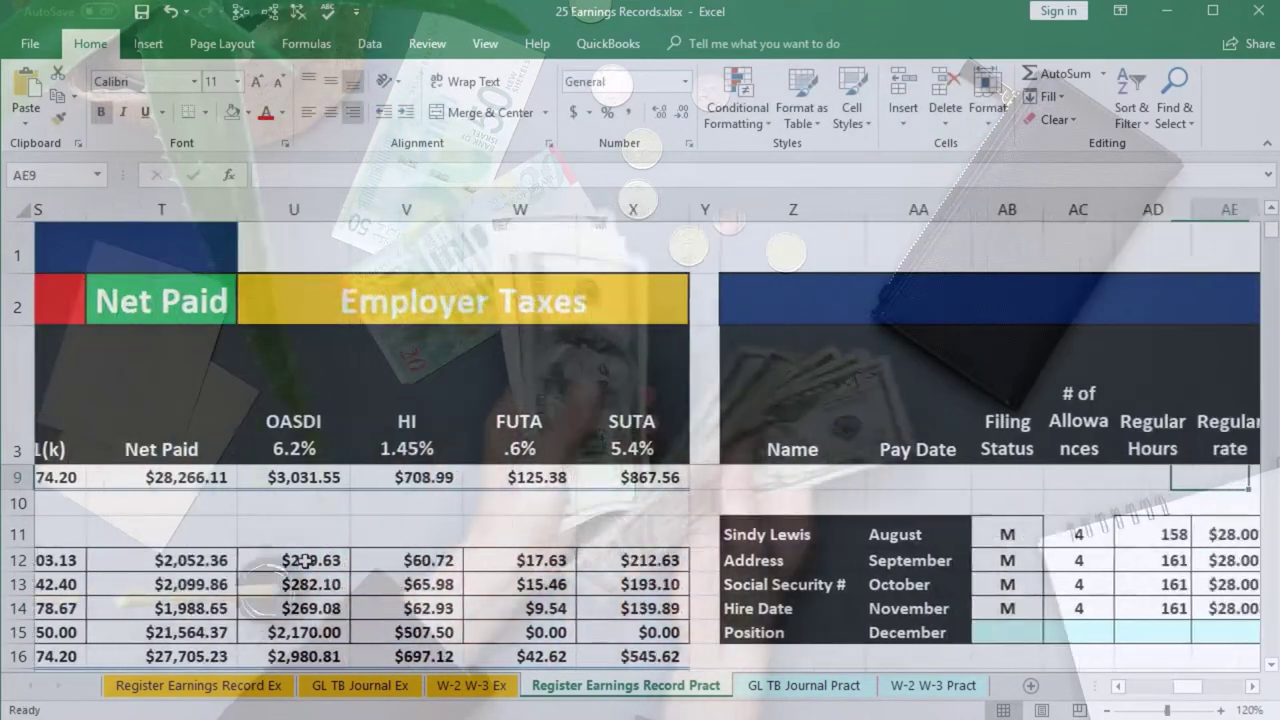
key(Up)
key(Up)
key(Right)
key(Right)
key(Right)
key(Up)
key(Up)
key(Up)
key(Up)
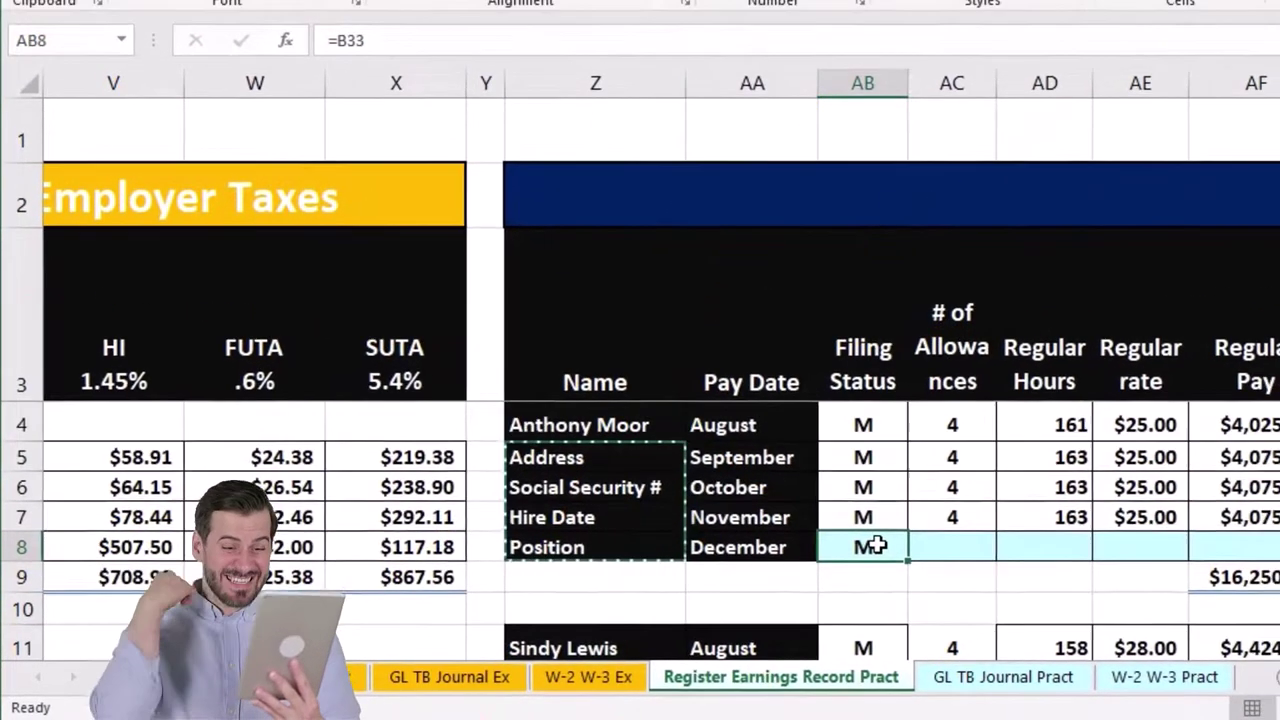
right_click(890, 541)
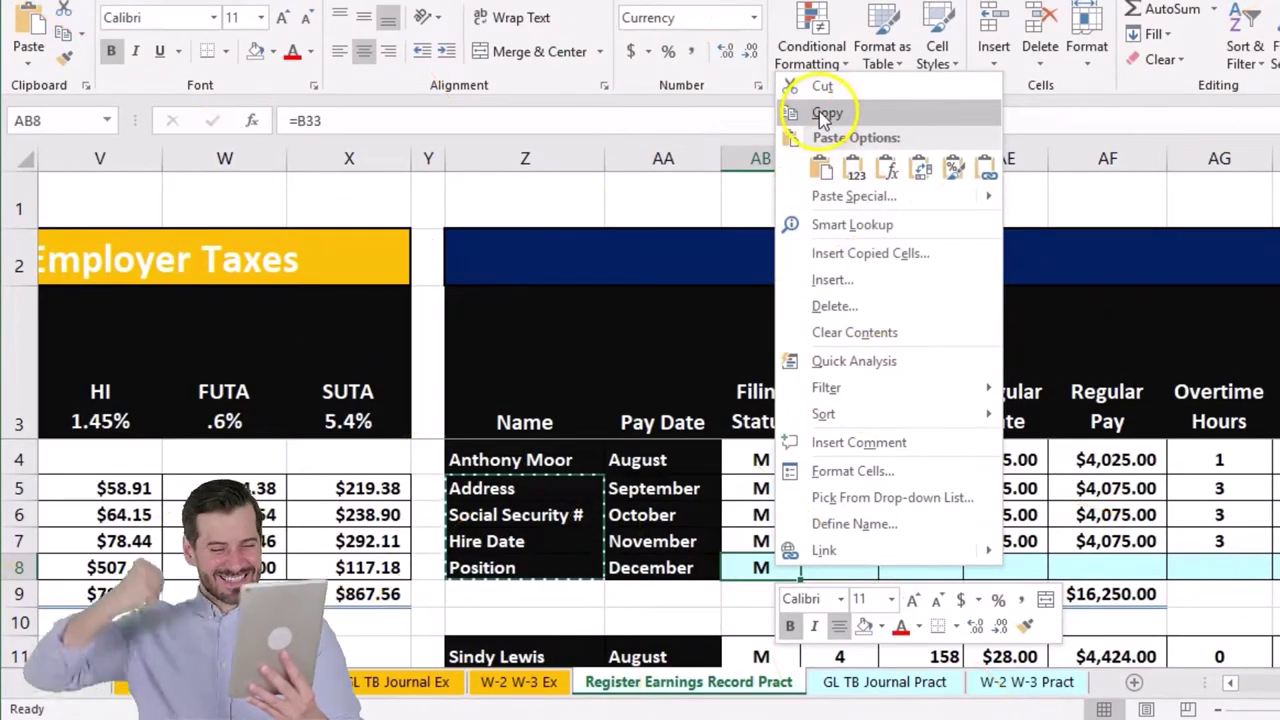
click(826, 114)
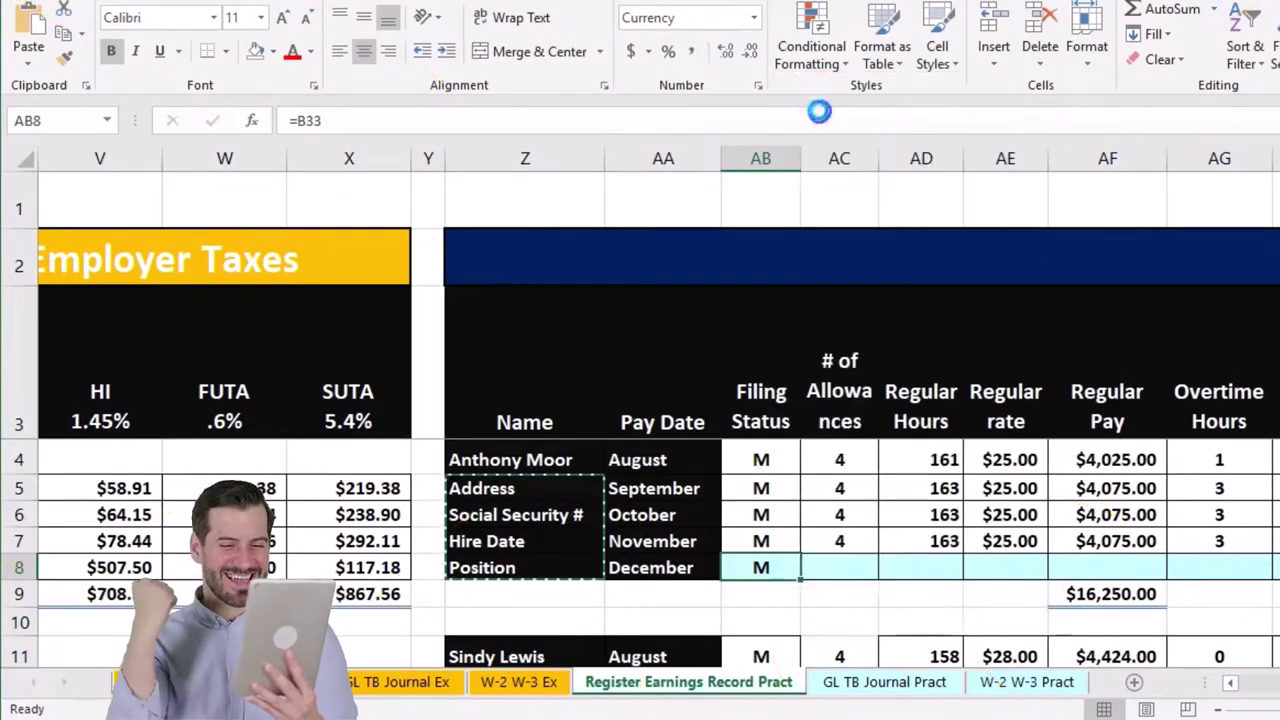
drag(1012, 557, 1108, 554)
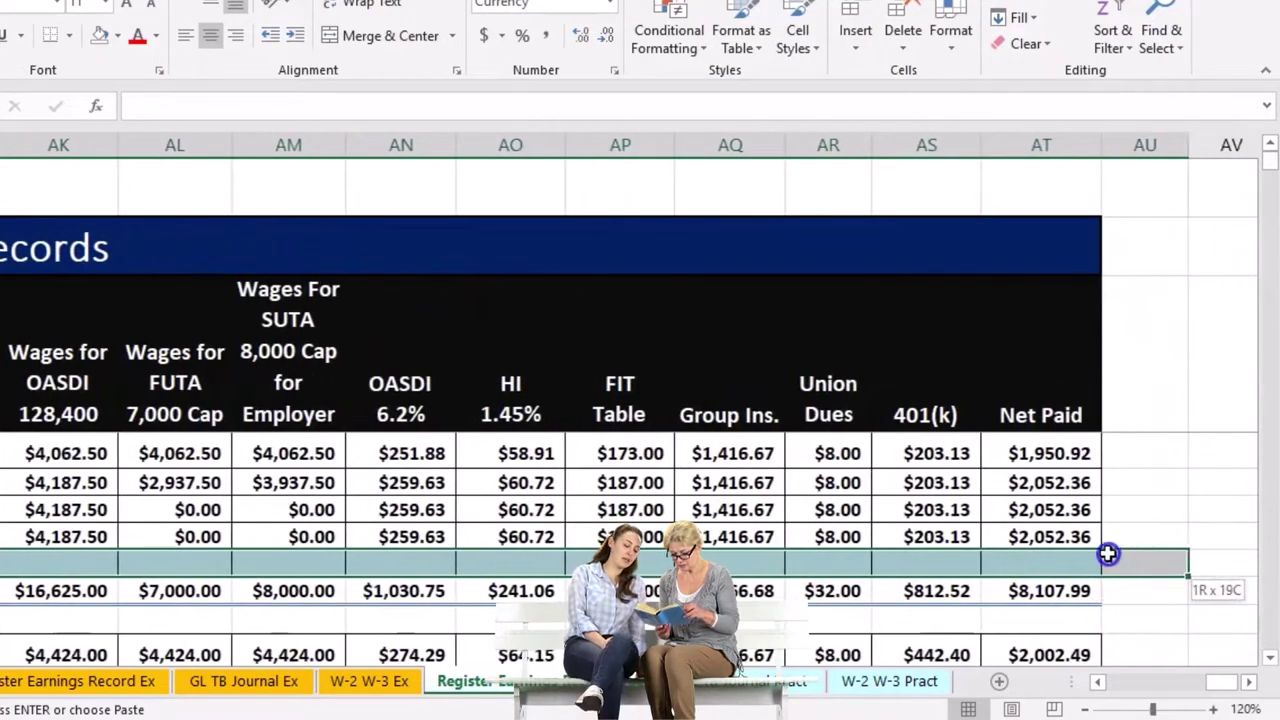
right_click(1045, 560)
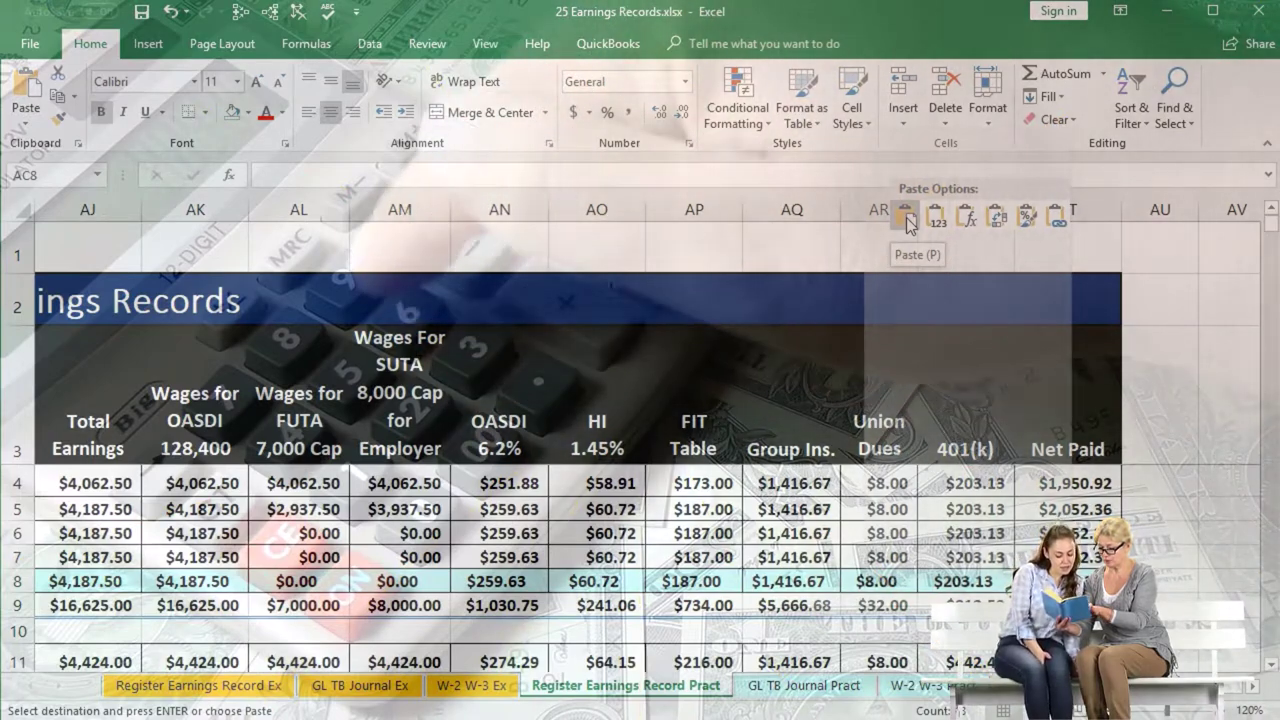
click(967, 219)
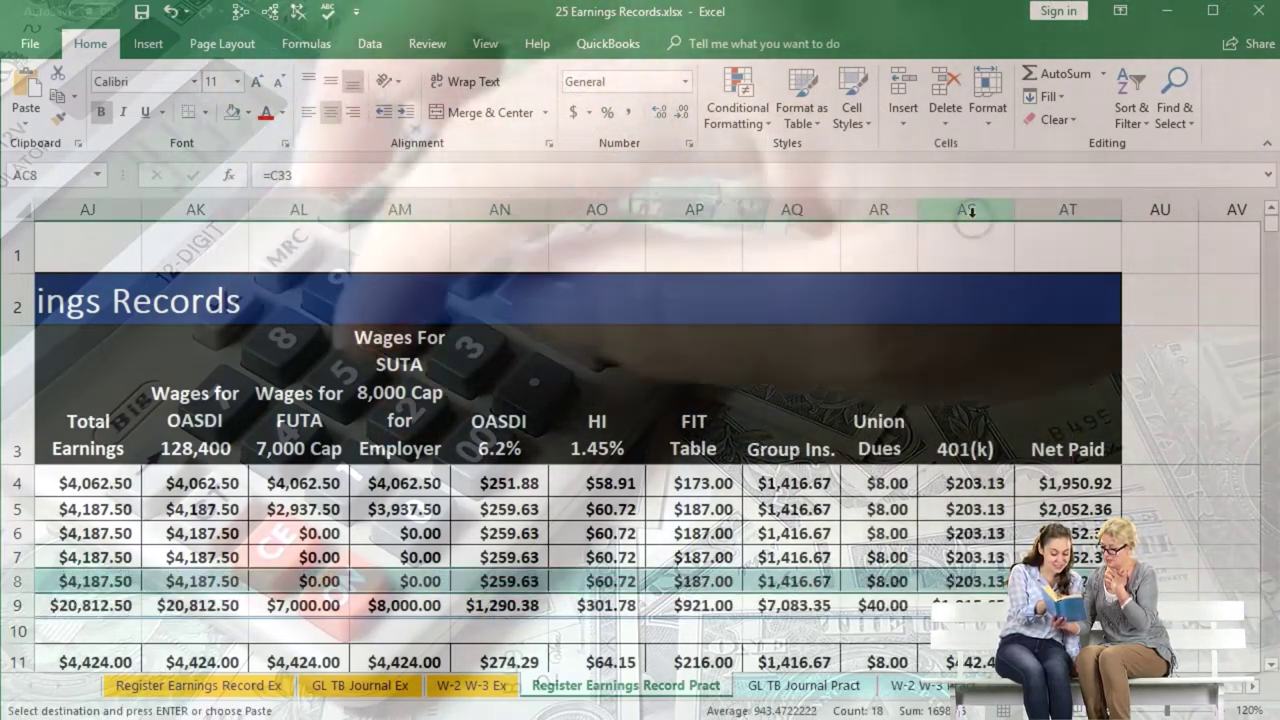
Examine the linked formulas across the first employee's December row, from filing status through net paid.
click(890, 581)
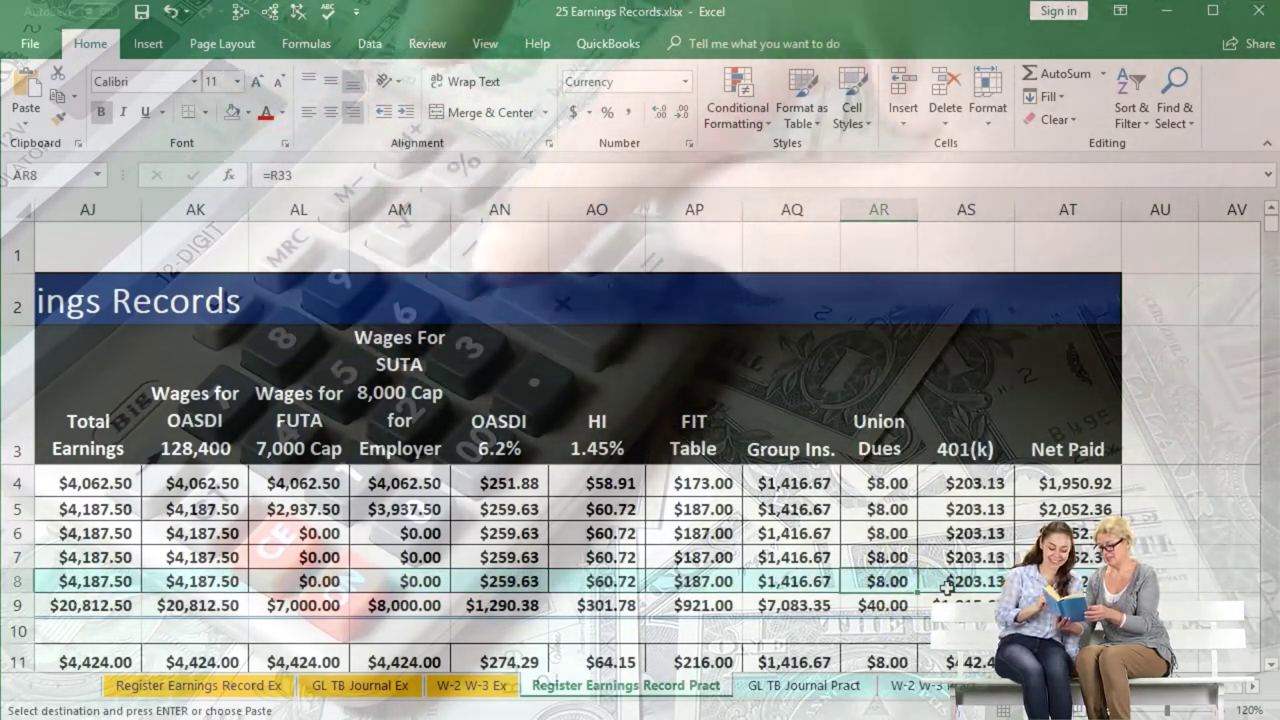
key(Left)
key(Left)
key(Left)
key(Left)
key(Left)
key(Left)
key(Left)
key(Left)
key(Left)
key(Left)
key(Left)
key(Left)
key(Left)
key(Left)
key(Left)
key(Left)
key(Left)
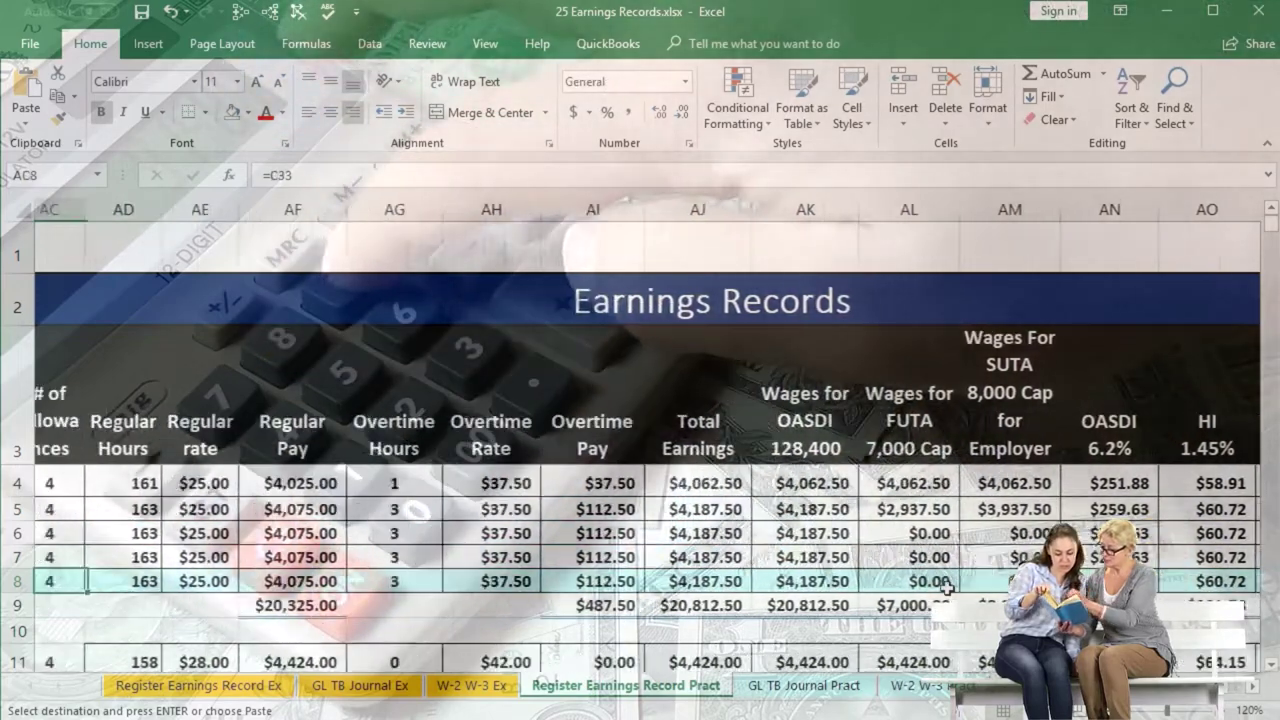
key(Right)
key(Right)
key(Right)
key(Right)
key(Right)
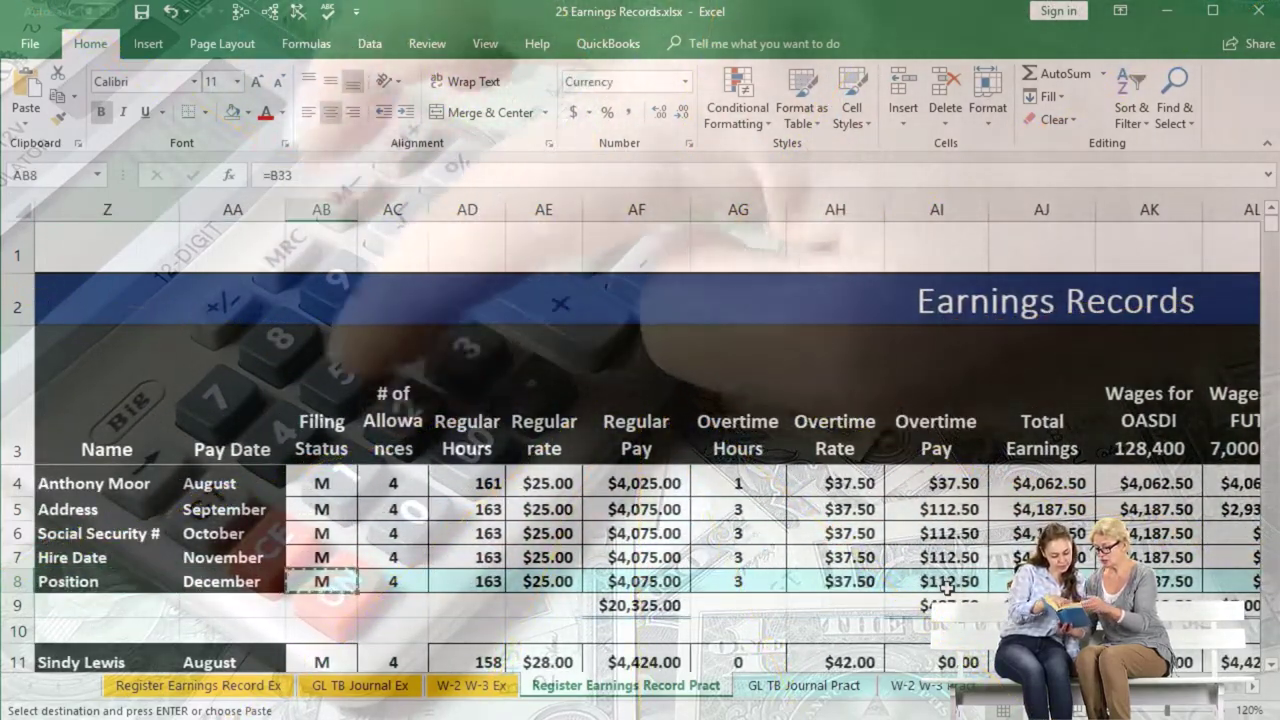
key(Right)
key(Right)
key(Right)
key(Right)
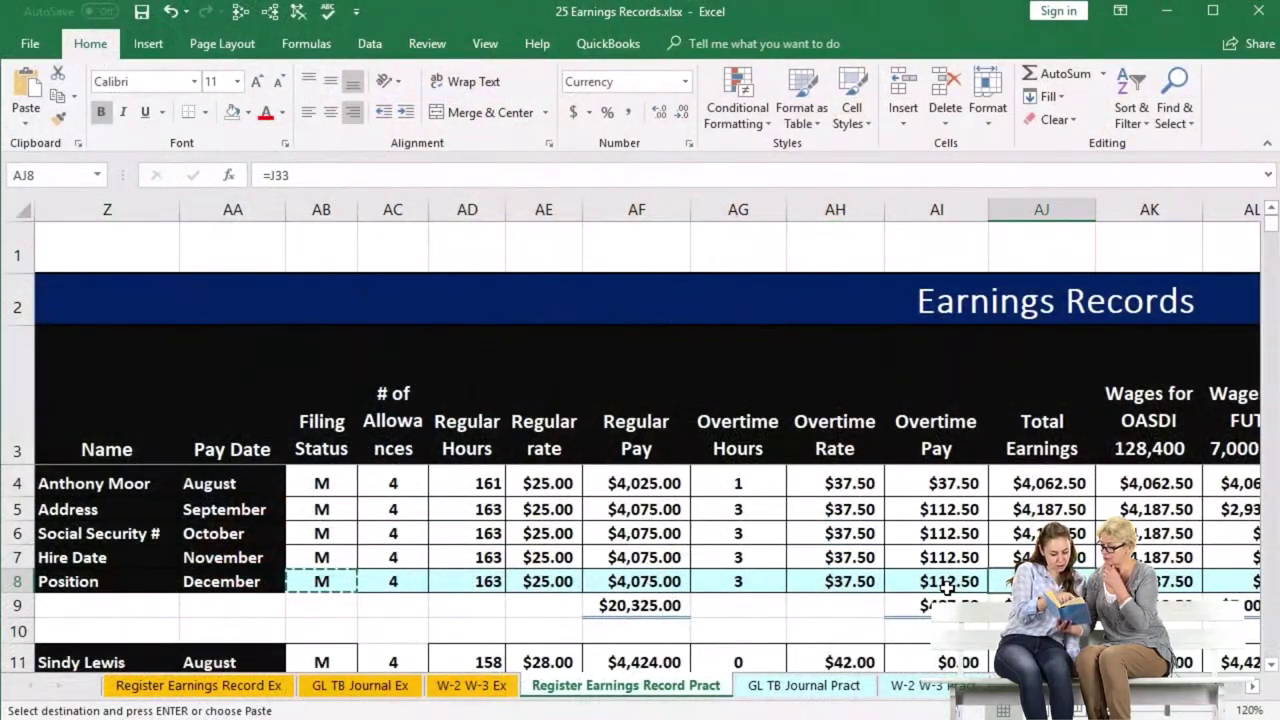
key(Right)
key(Right)
key(Right)
key(Right)
key(Right)
key(Right)
key(Right)
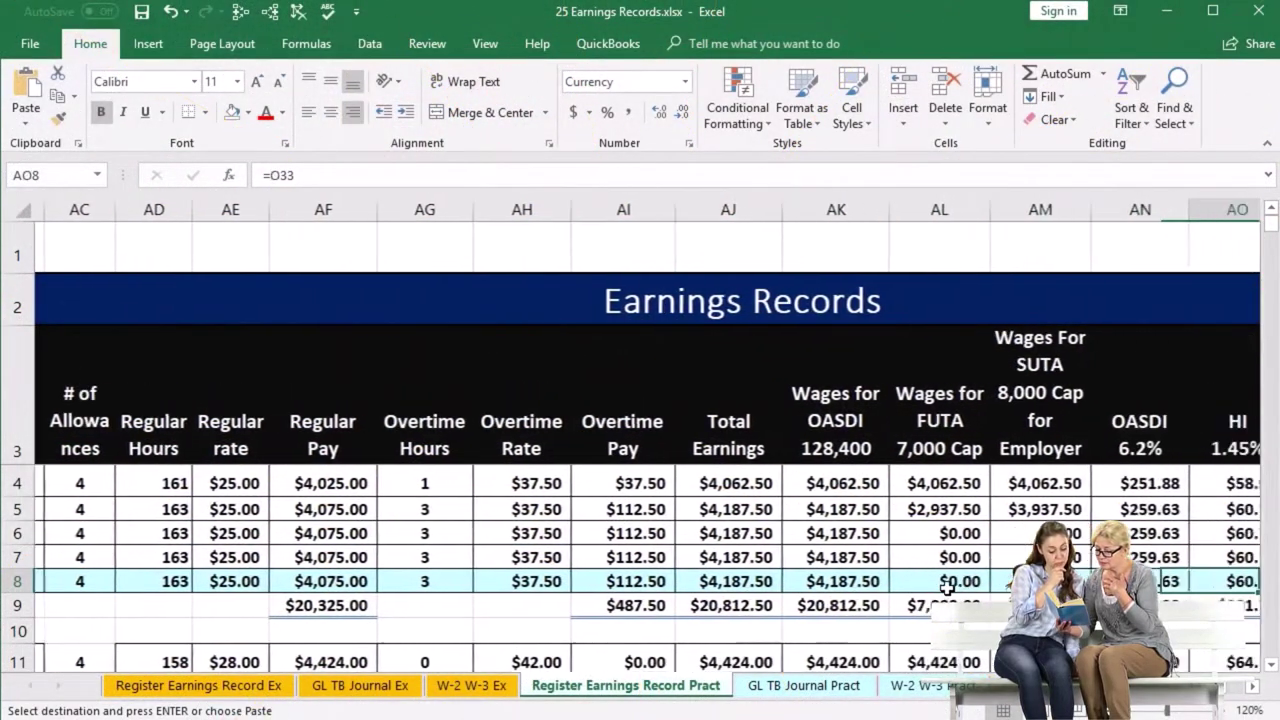
scroll(946, 588, right, 2)
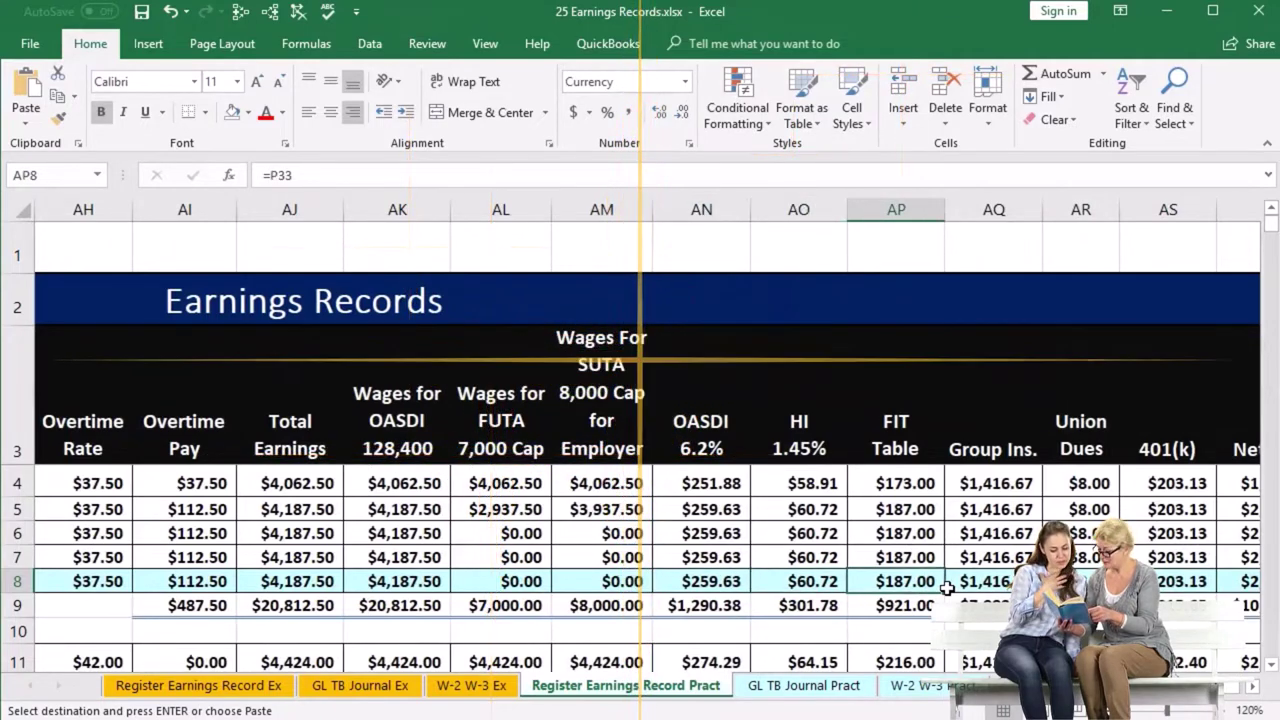
key(Right)
key(Right)
key(Right)
key(Right)
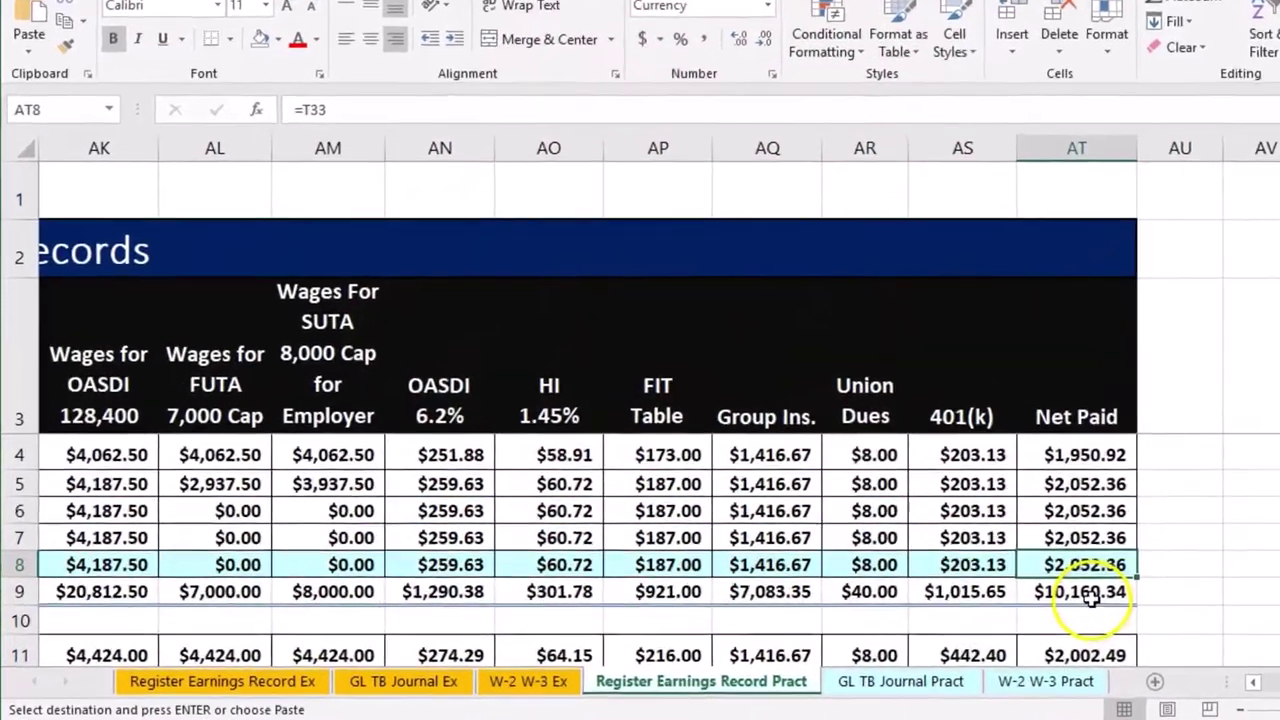
Inspect the range summed by the first employee's net paid total in AT9.
double_click(972, 607)
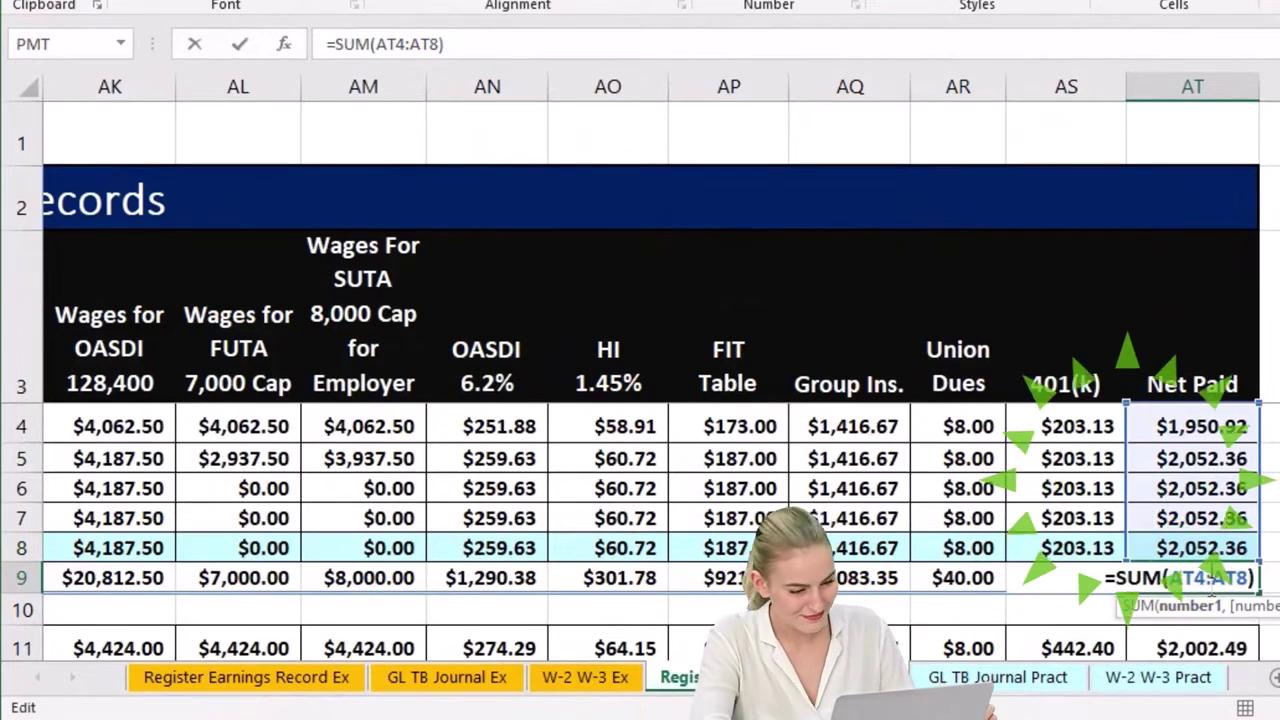
key(Return)
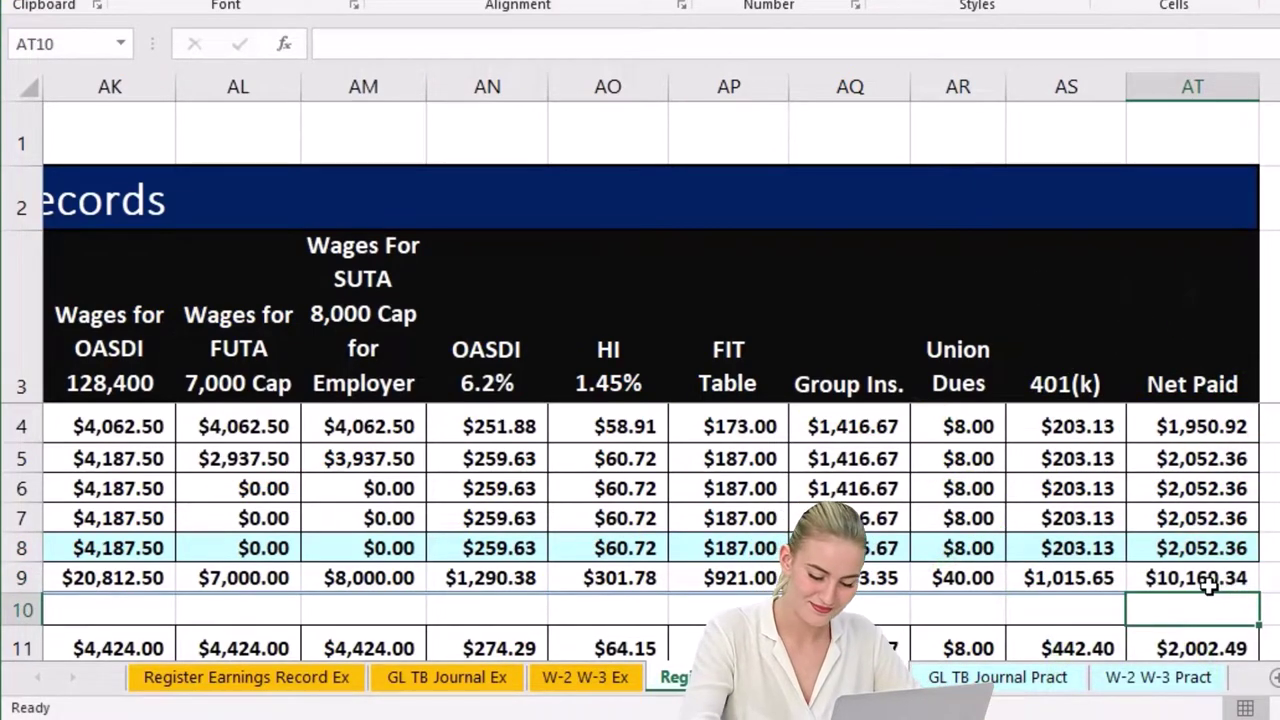
Link the second employee's December filing status in AB15 to the Payroll Register's December entry with the formula =B34.
key(Down)
key(Down)
key(Down)
key(Down)
key(Down)
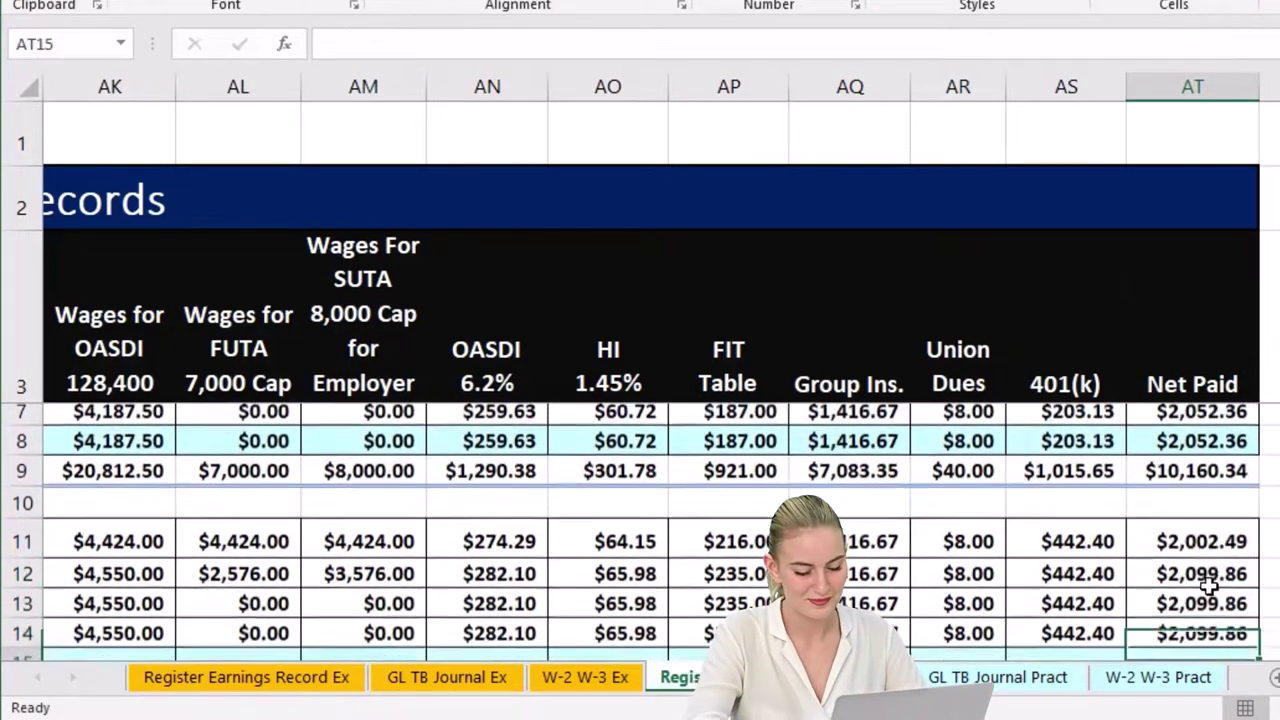
key(Left)
key(Left)
key(Left)
key(Left)
key(Left)
key(Left)
key(Left)
key(Left)
key(Left)
key(Left)
key(Left)
key(Left)
key(Left)
key(Left)
key(Left)
key(Left)
key(Left)
key(Left)
key(Left)
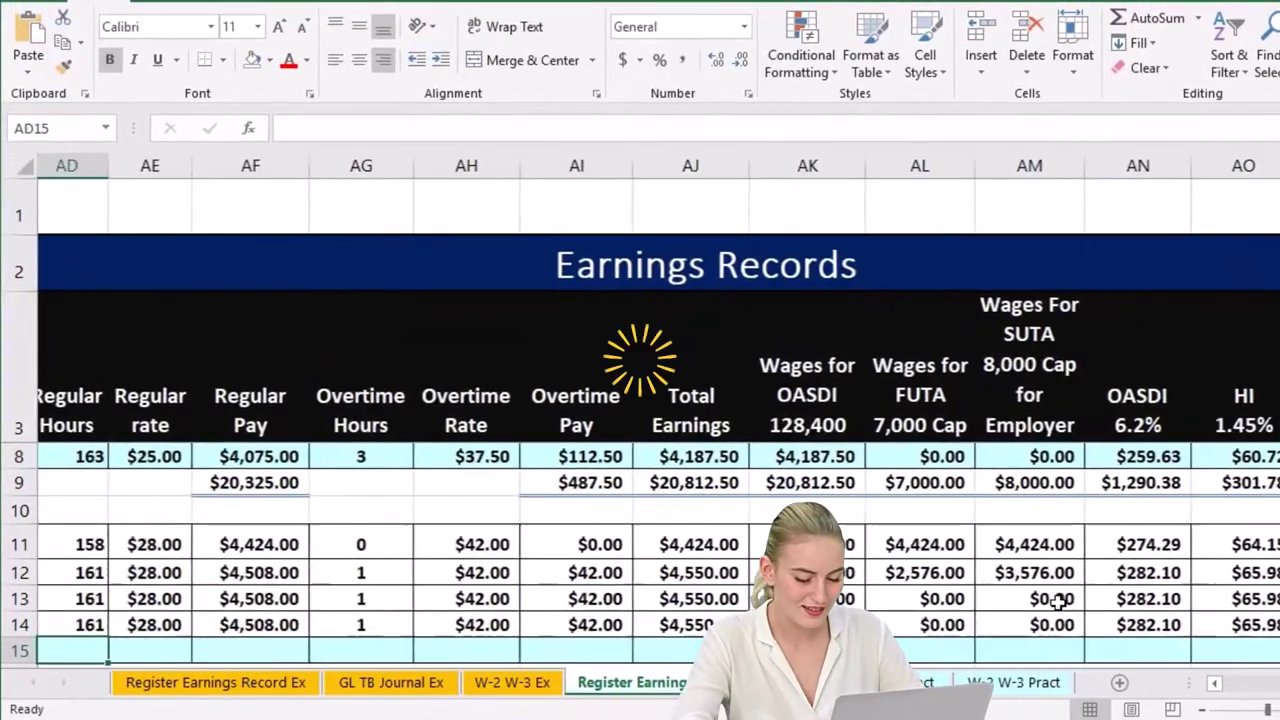
key(Left)
key(Left)
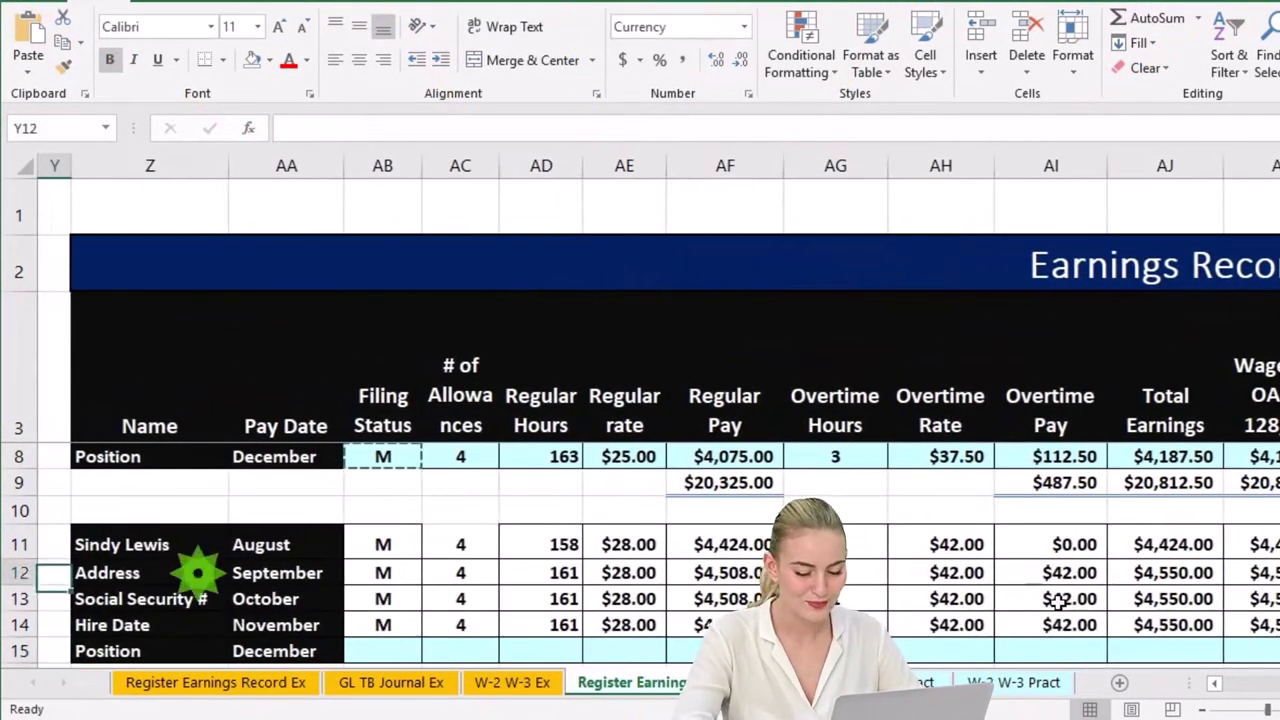
key(Up)
key(Right)
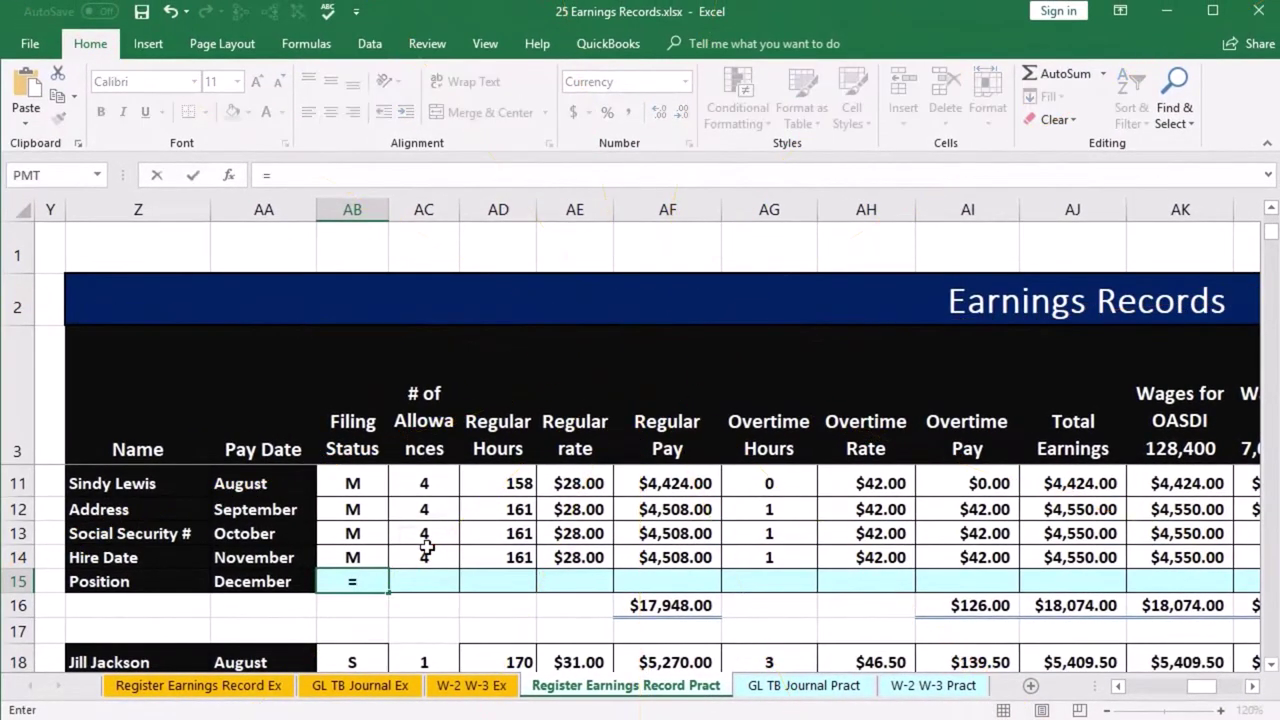
key(Left)
key(Left)
key(Left)
key(Left)
key(Left)
key(Left)
key(Left)
key(Left)
key(Left)
key(Left)
key(Left)
key(Left)
key(Left)
key(Left)
key(Left)
key(Left)
key(Left)
key(Left)
key(Left)
key(Left)
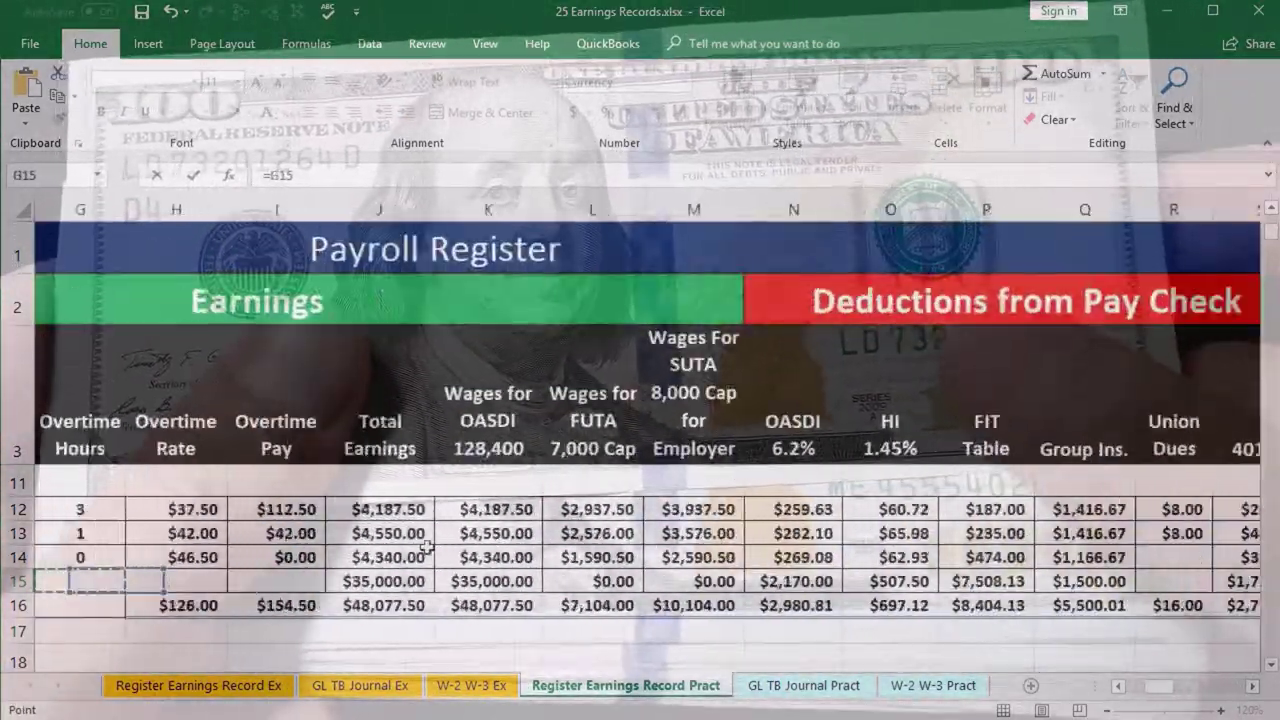
key(Left)
key(Left)
key(Left)
key(Left)
key(Left)
key(Left)
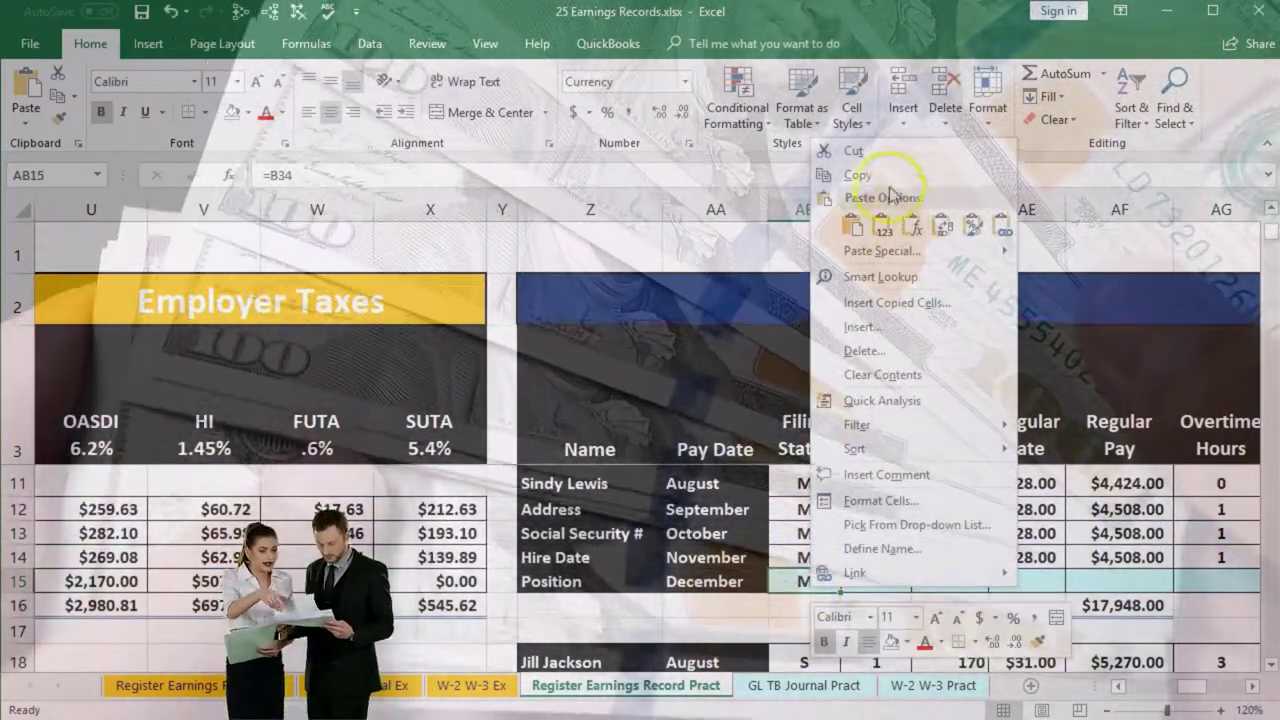
Copy the December filing status formula from AB15 and paste only the formulas across AC15:AT15.
click(885, 178)
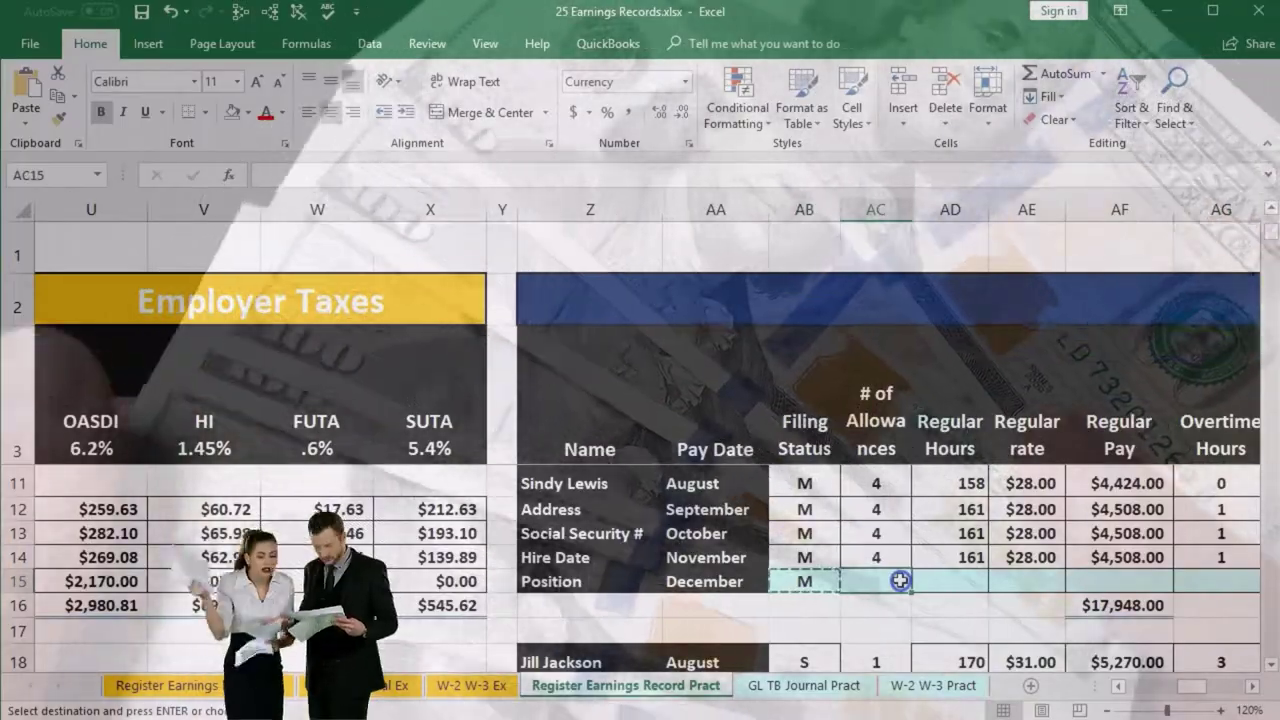
drag(900, 580, 1105, 590)
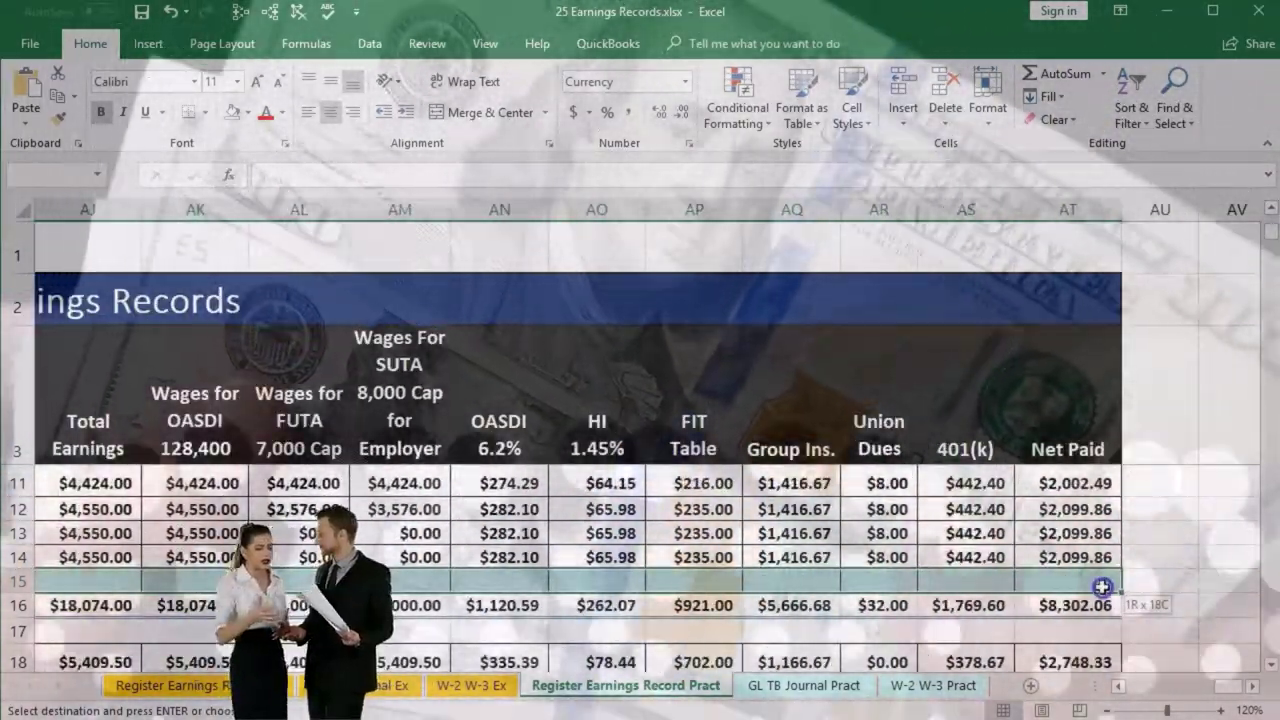
right_click(1105, 590)
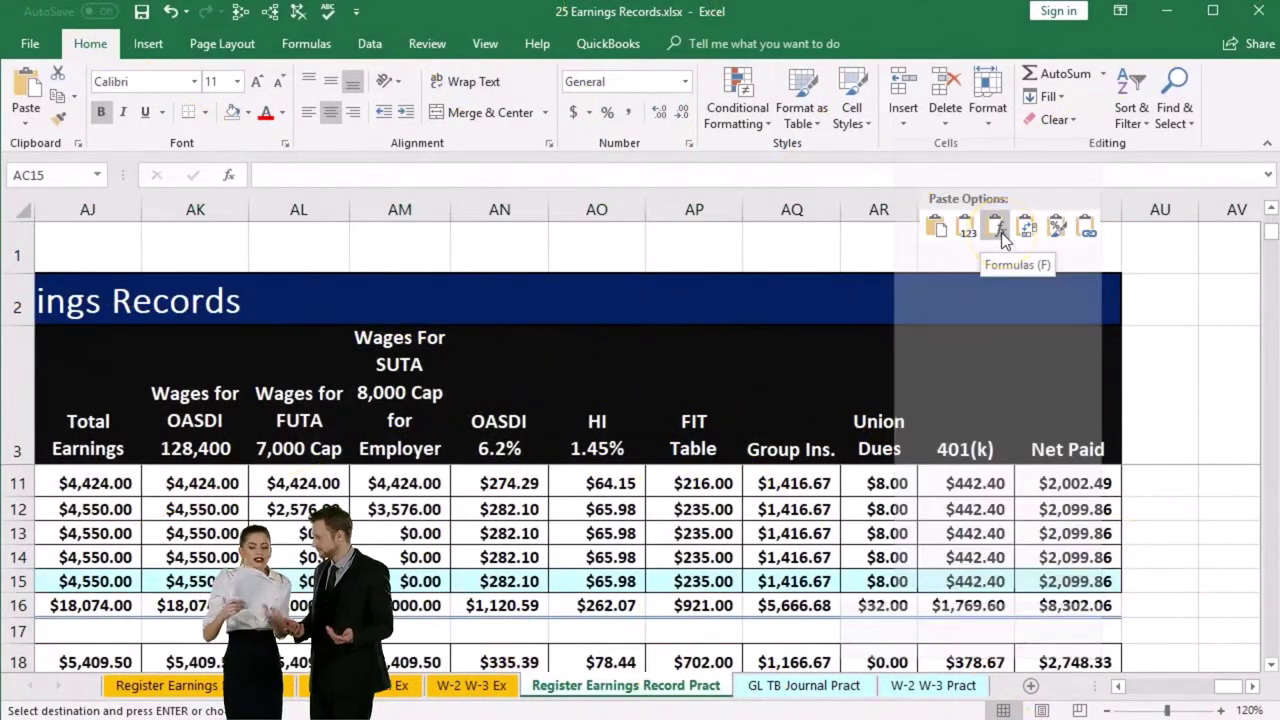
click(1001, 232)
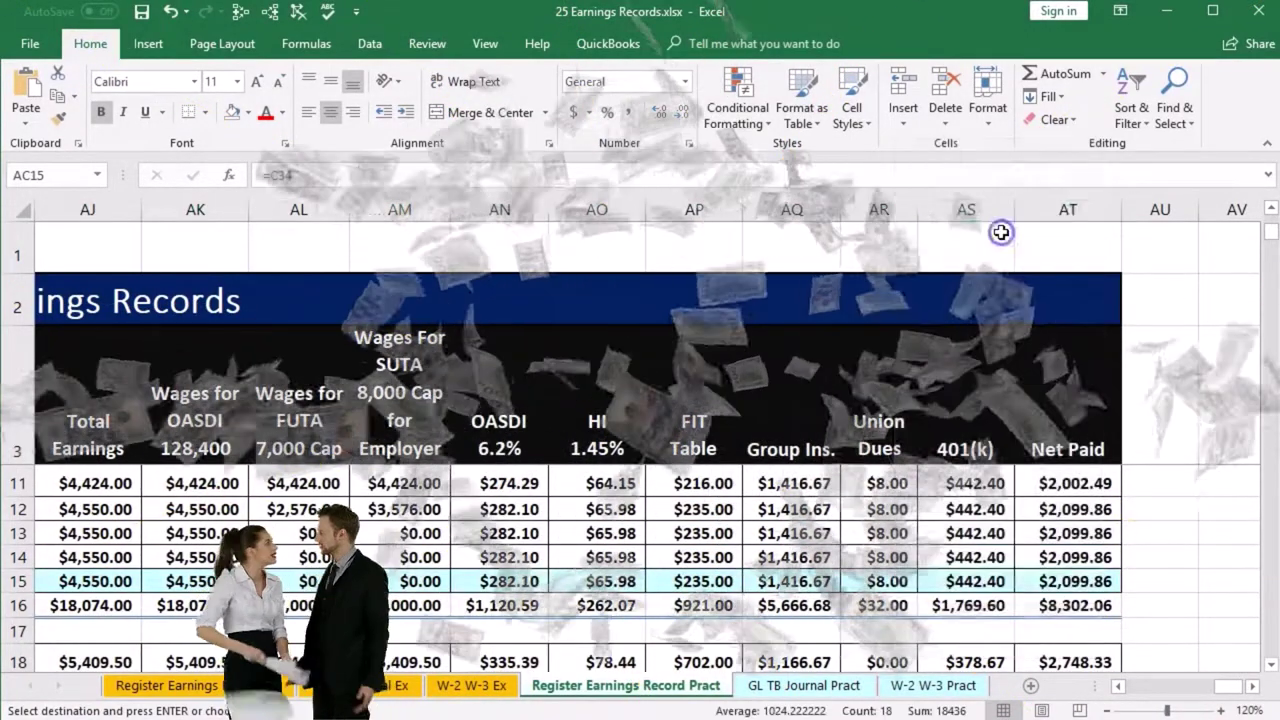
Inspect the range summed by the second employee's net paid total in AT16.
key(shift+Tab)
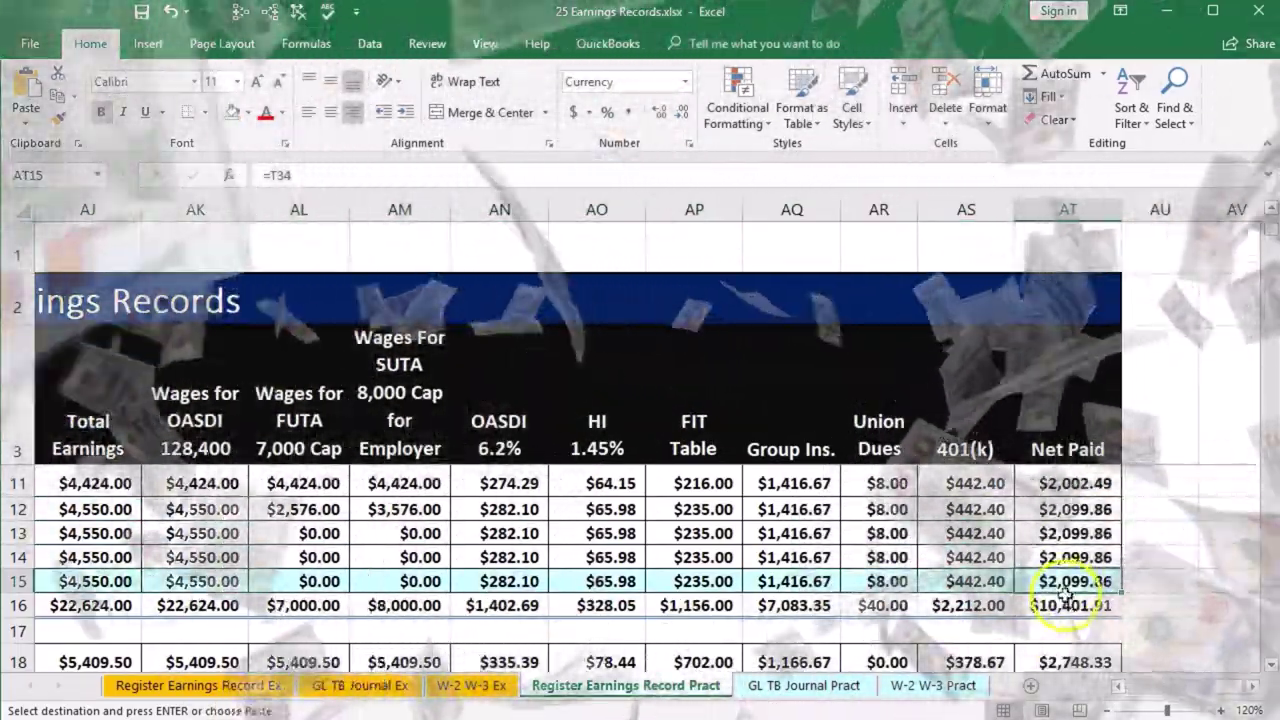
click(1068, 603)
key(F2)
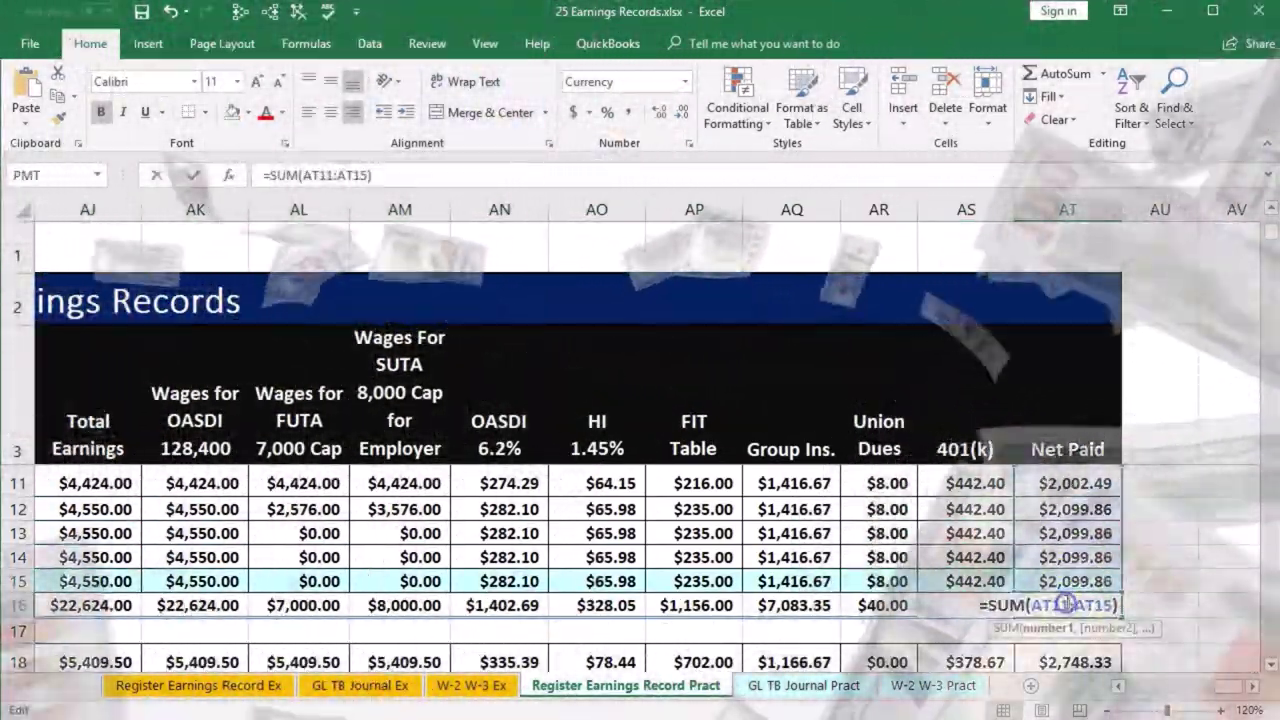
key(Return)
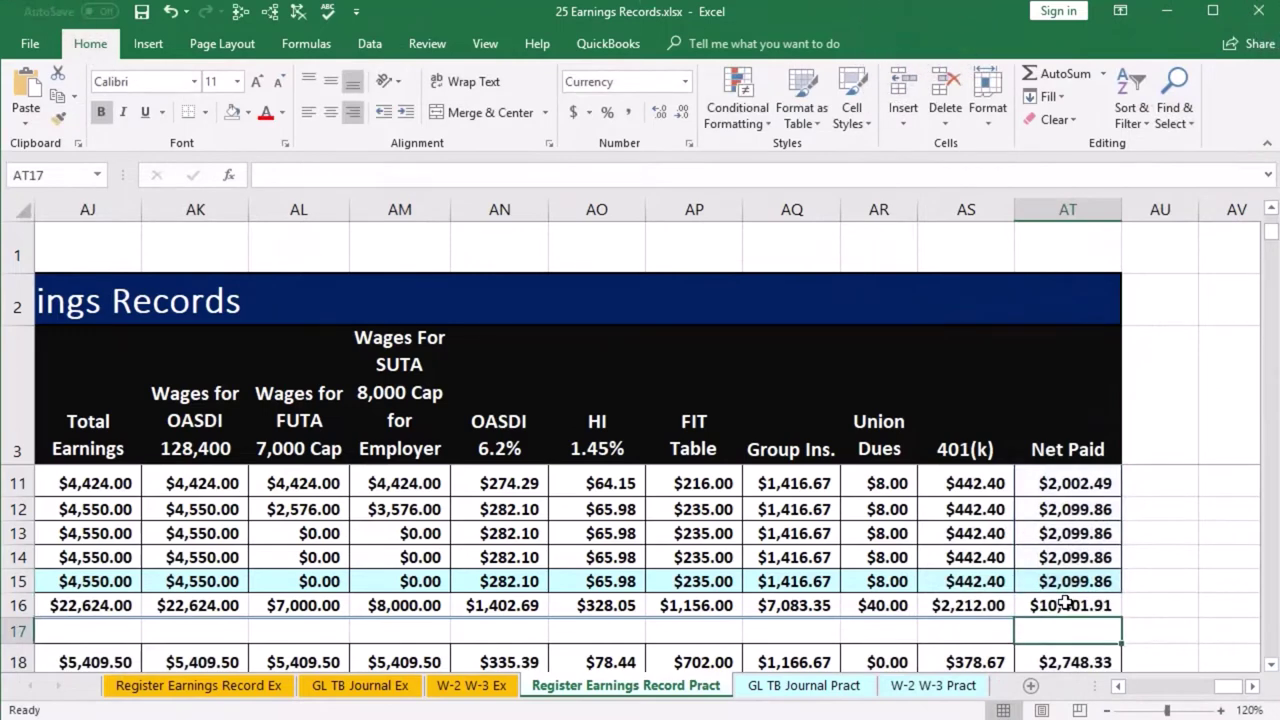
Link the third employee's December filing status in AB22 to the Payroll Register's December entry with the formula =B35.
key(Left)
key(Left)
key(Left)
key(Left)
key(Left)
key(Left)
key(Left)
key(Left)
key(Left)
key(Left)
key(Left)
key(Left)
key(Left)
key(Left)
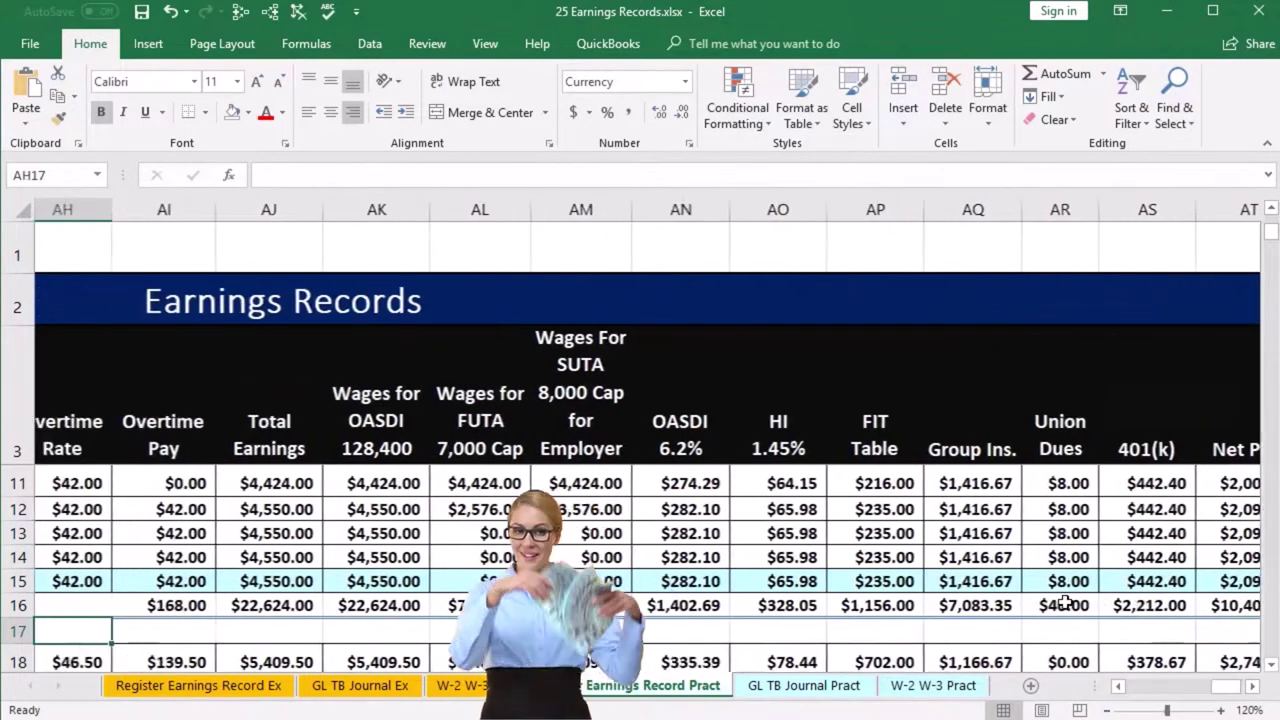
key(Left)
key(Left)
key(Left)
key(Left)
key(Left)
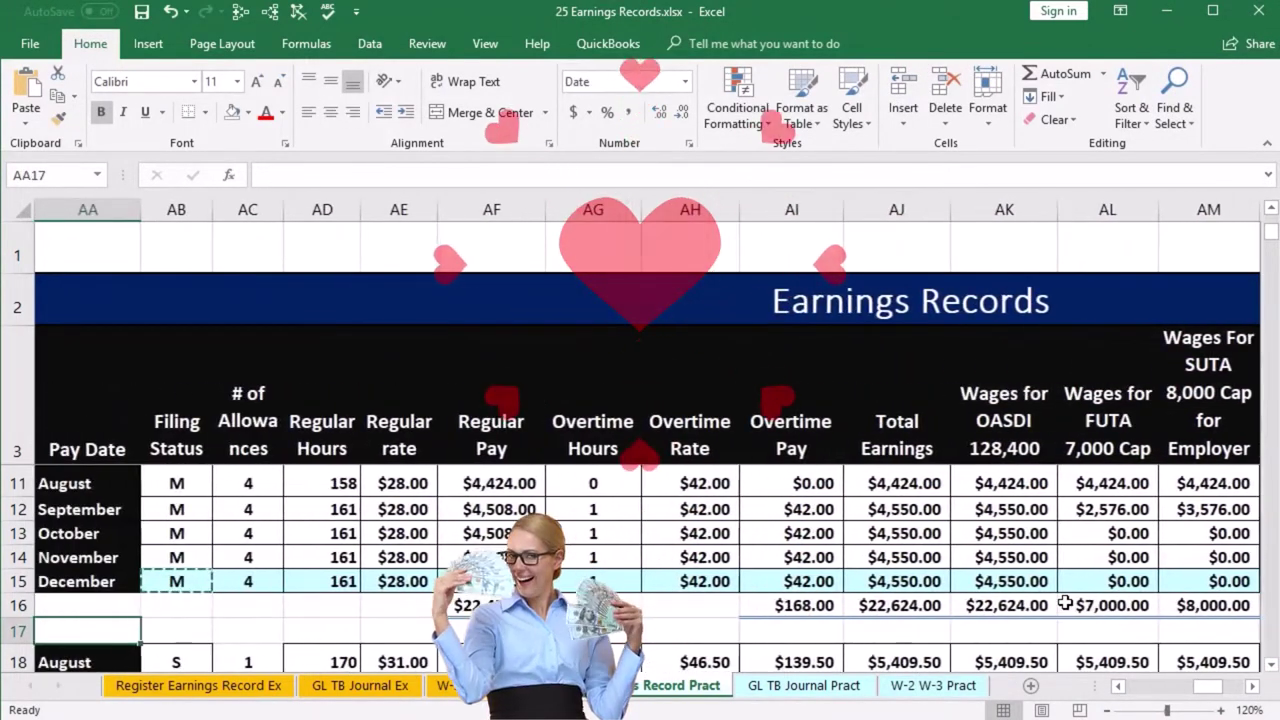
key(Down)
key(Down)
key(Down)
key(Down)
key(Down)
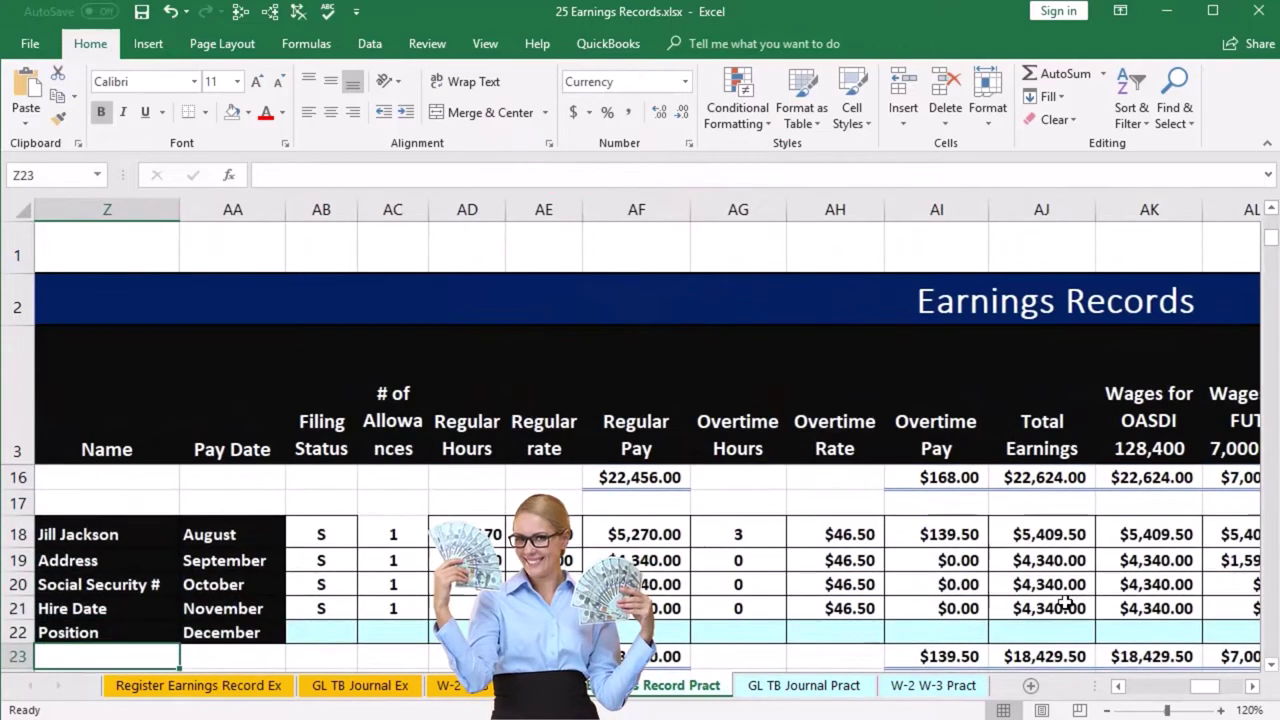
key(Right)
key(Right)
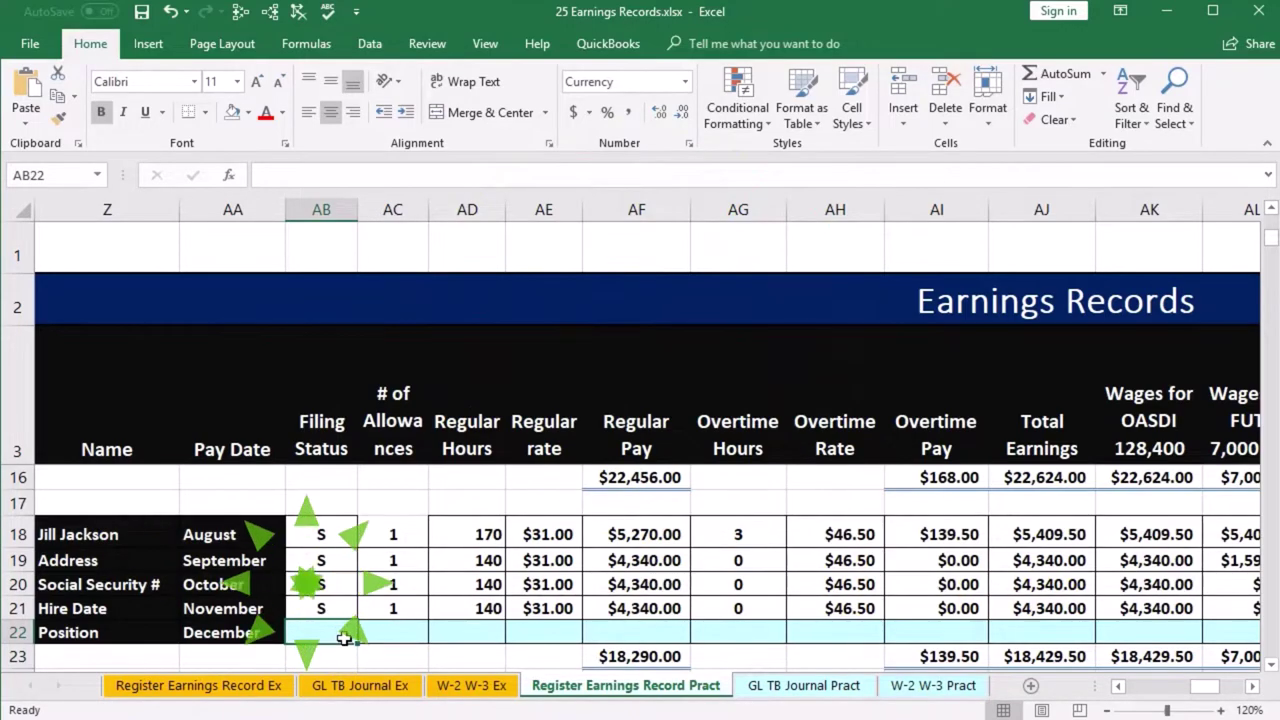
text(=)
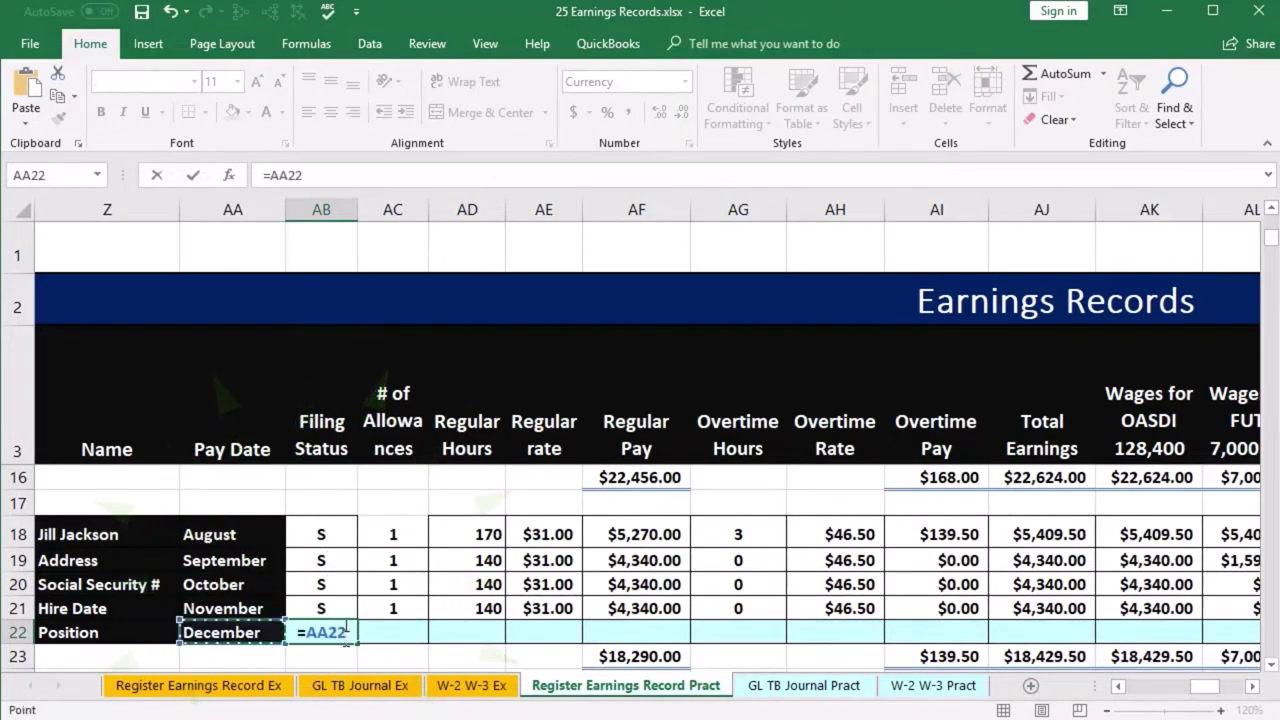
key(Left)
key(Left)
key(Left)
key(Left)
key(Left)
key(Left)
key(Left)
key(Left)
key(Left)
key(Left)
key(Left)
key(Left)
key(Left)
key(Left)
key(Left)
key(Left)
key(Left)
key(Left)
key(Left)
key(Left)
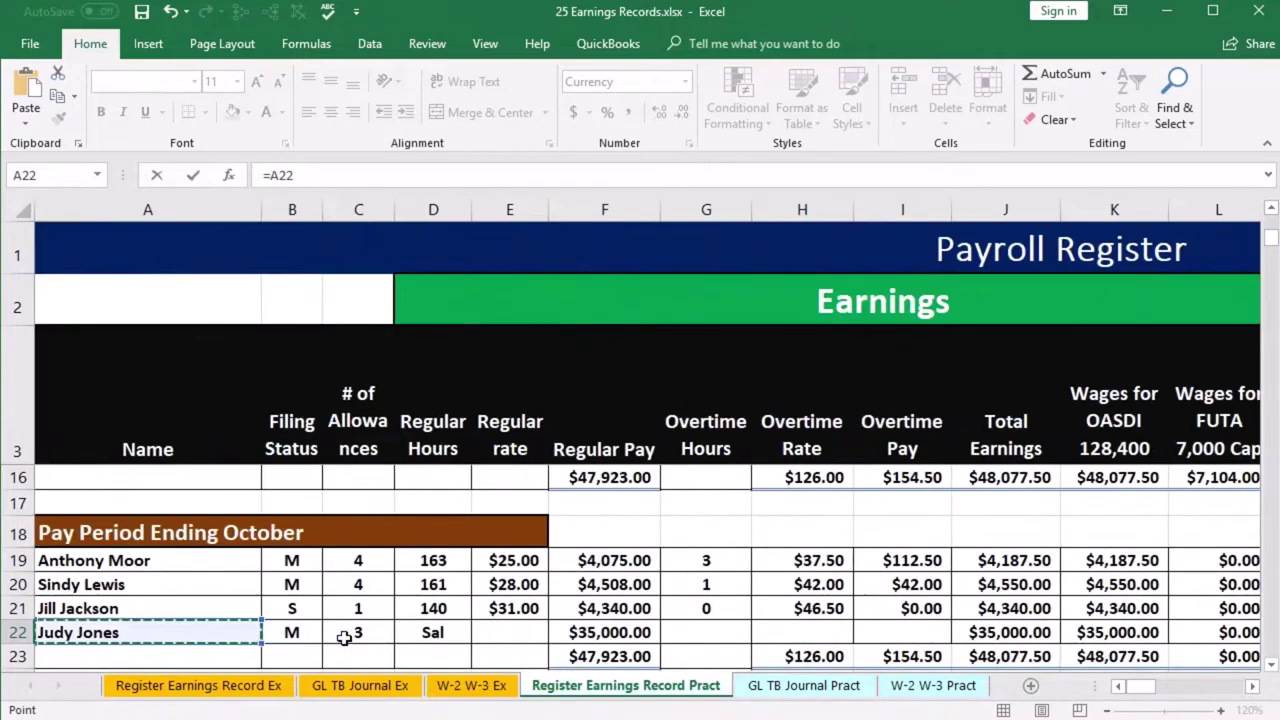
key(Down)
key(Down)
key(Down)
key(Down)
key(Down)
key(Down)
key(Down)
key(Down)
key(Down)
key(Down)
key(Down)
key(Down)
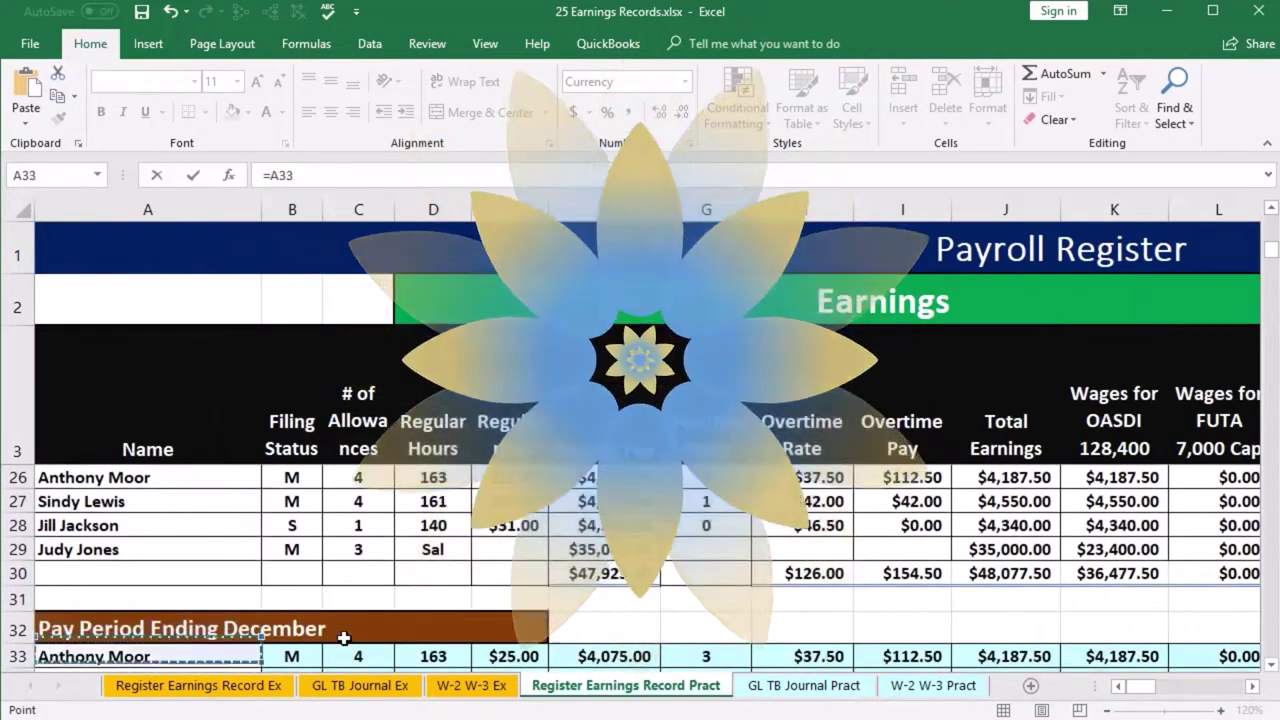
scroll(344, 637, down, 1)
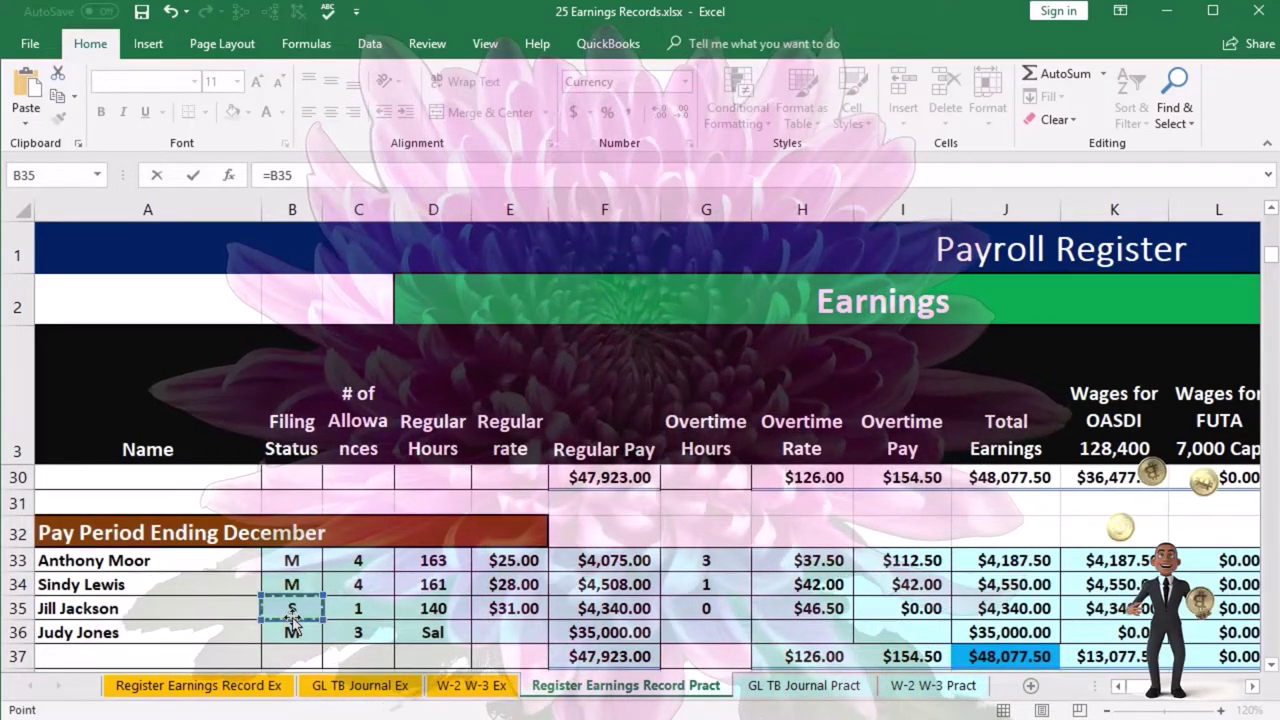
key(Return)
Copy the December filing status formula from AB22 and paste only the formulas across AC22:AT22.
key(Right)
key(Right)
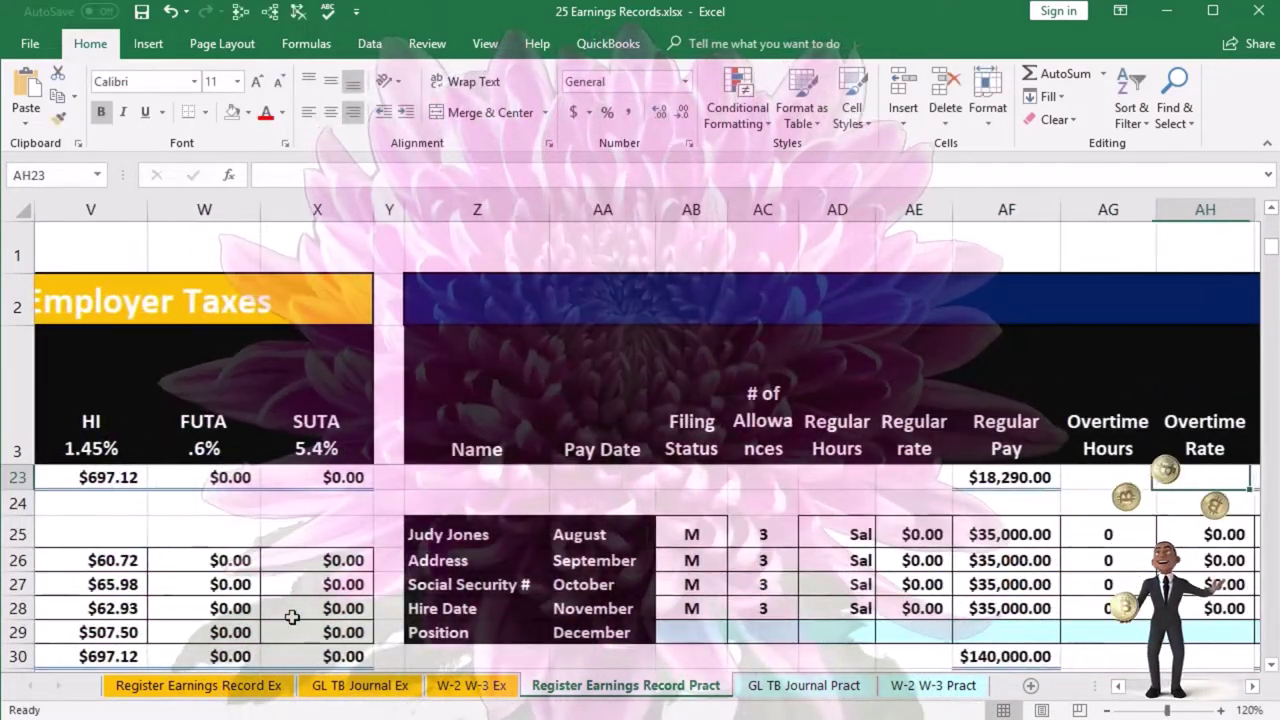
key(Up)
key(Up)
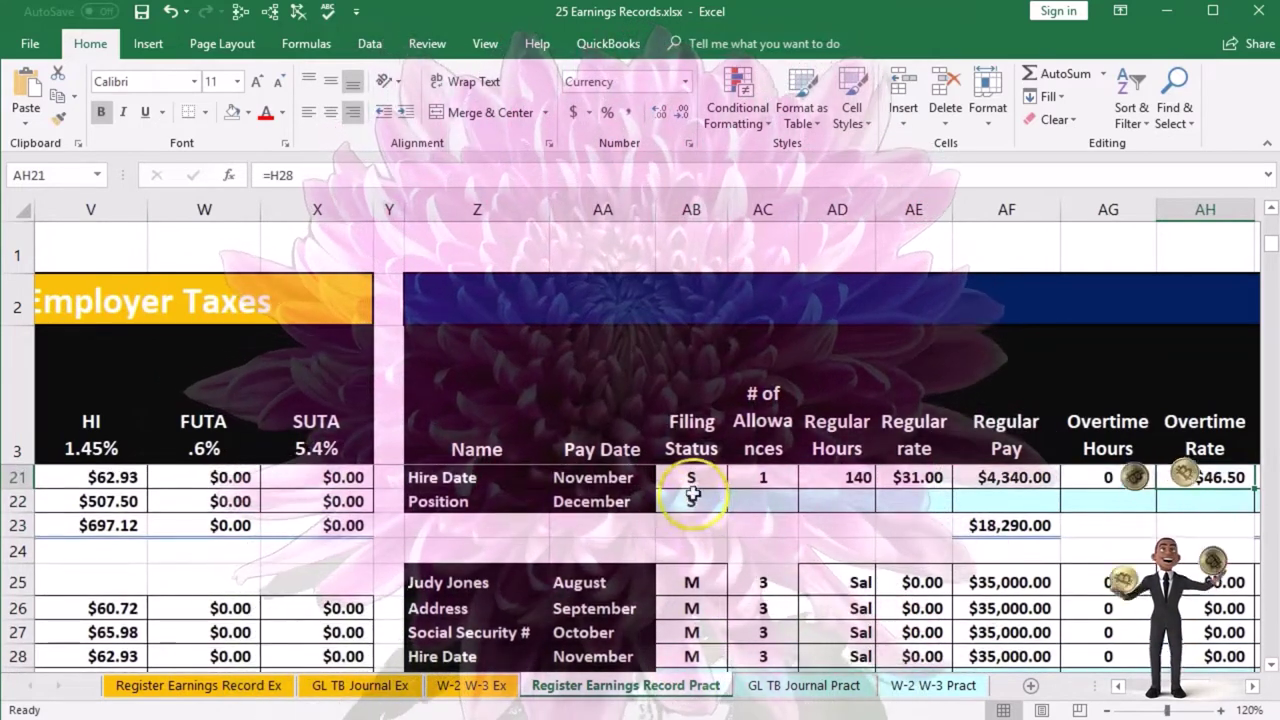
right_click(694, 500)
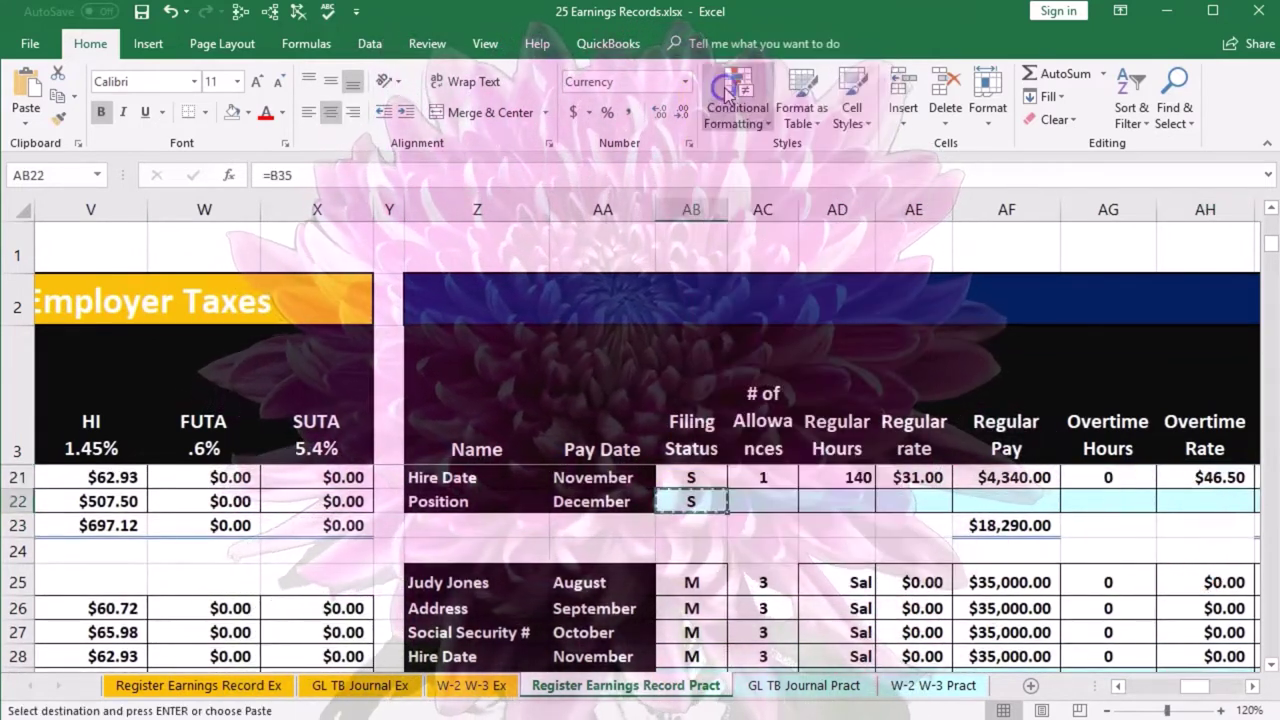
drag(760, 503, 1090, 496)
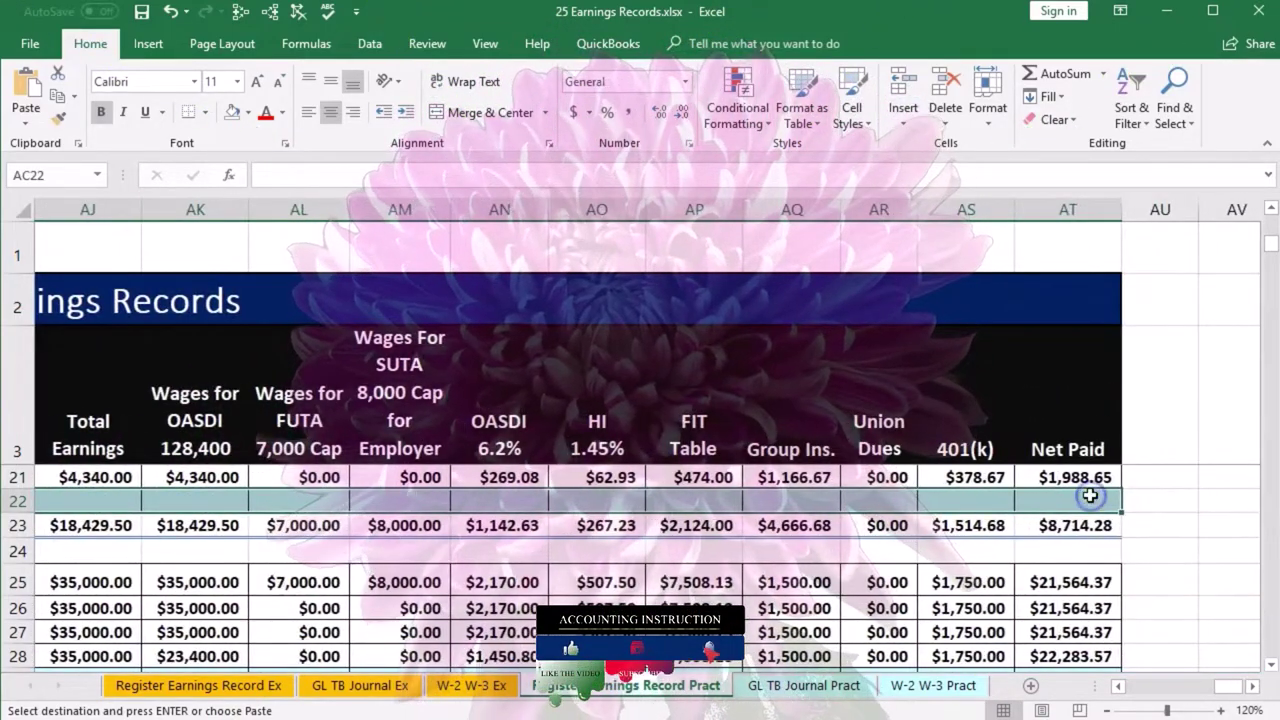
right_click(1090, 497)
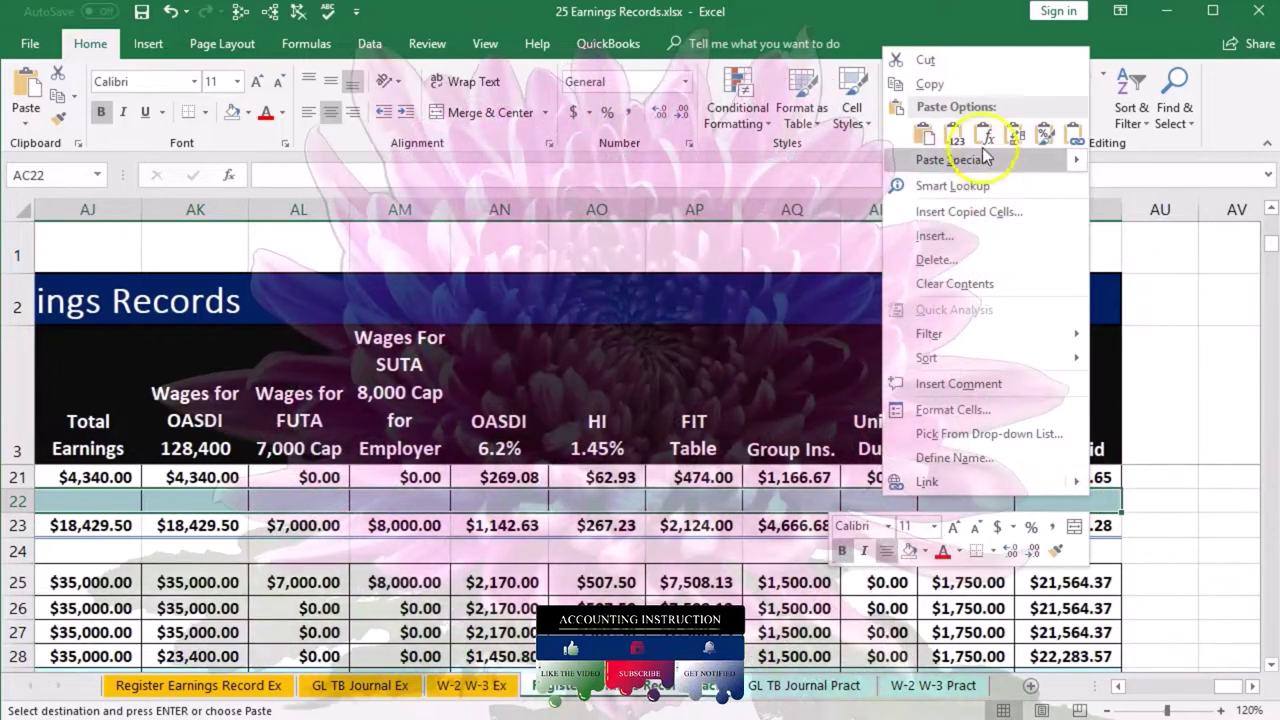
click(984, 134)
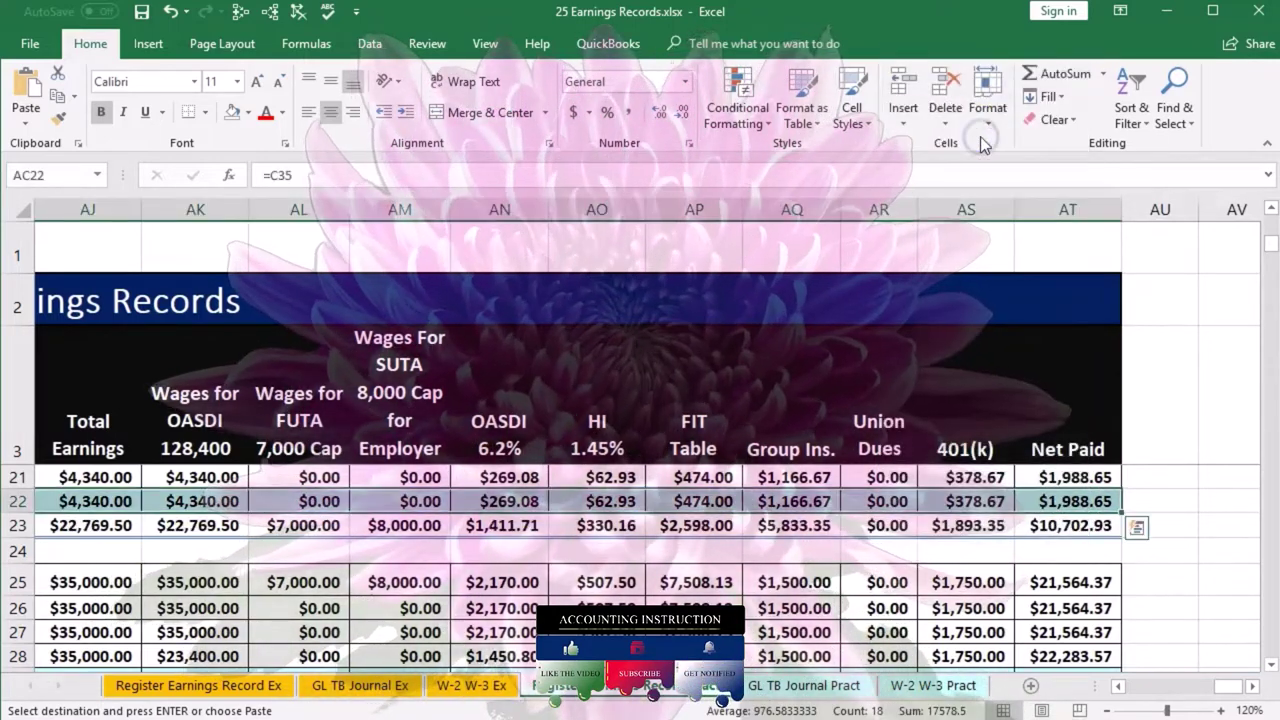
Inspect the range summed by the third employee's net paid total in AT23.
click(1068, 525)
key(F2)
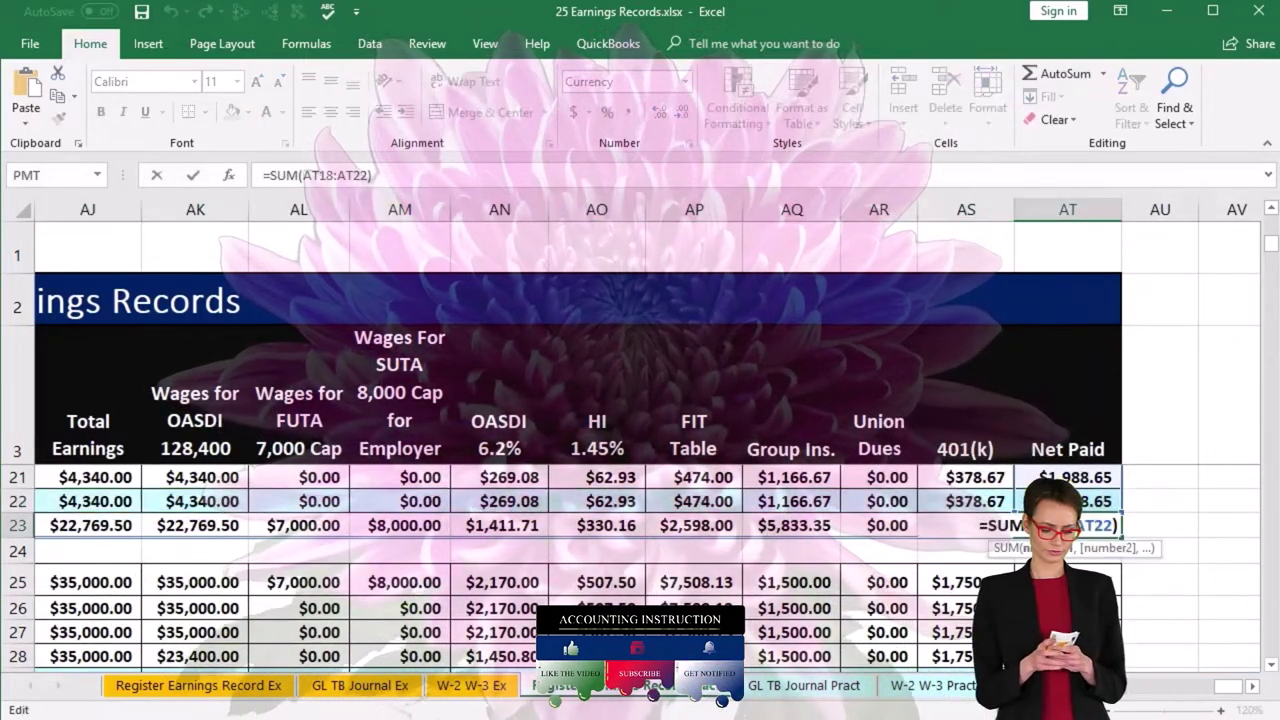
key(Return)
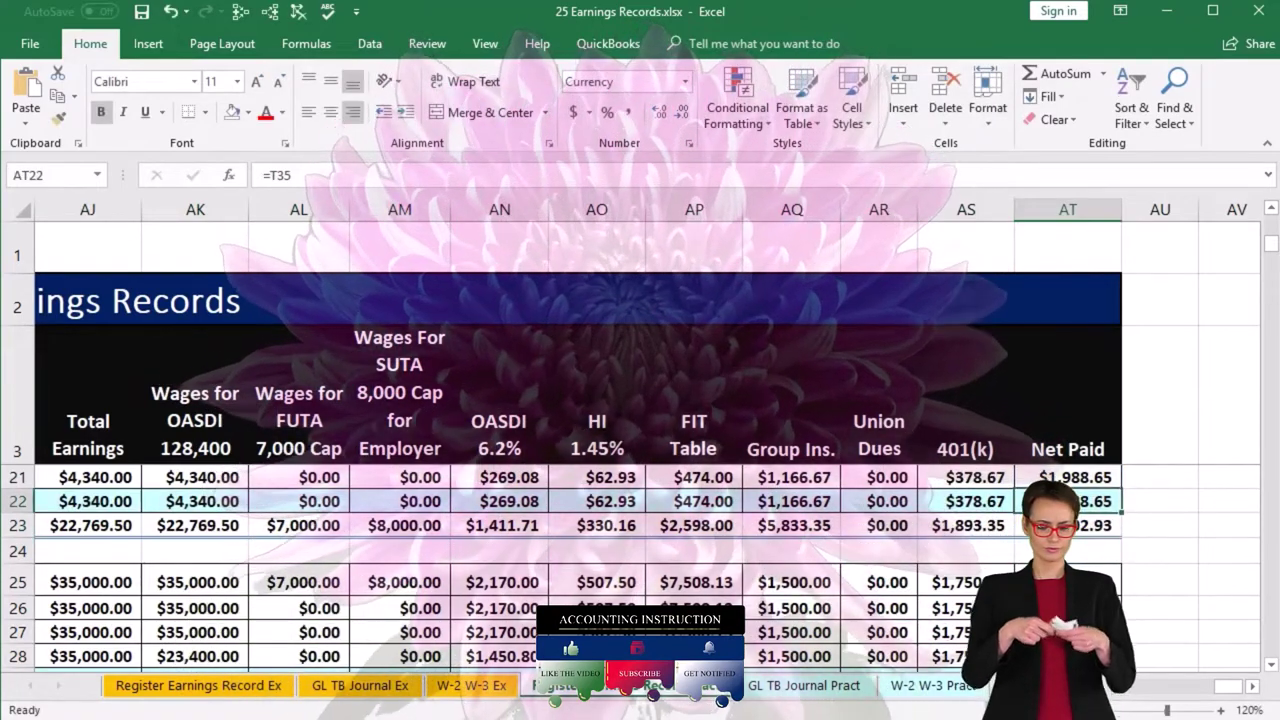
Link the fourth employee's December filing status in AB29 to the Payroll Register's December entry with the formula =B36.
key(Down)
key(Left)
key(Left)
key(Left)
key(Left)
key(Left)
key(Left)
key(Left)
key(Left)
key(Left)
key(Left)
key(Left)
key(Left)
key(Left)
key(Left)
key(Left)
key(Left)
key(Left)
key(Left)
key(Left)
key(Left)
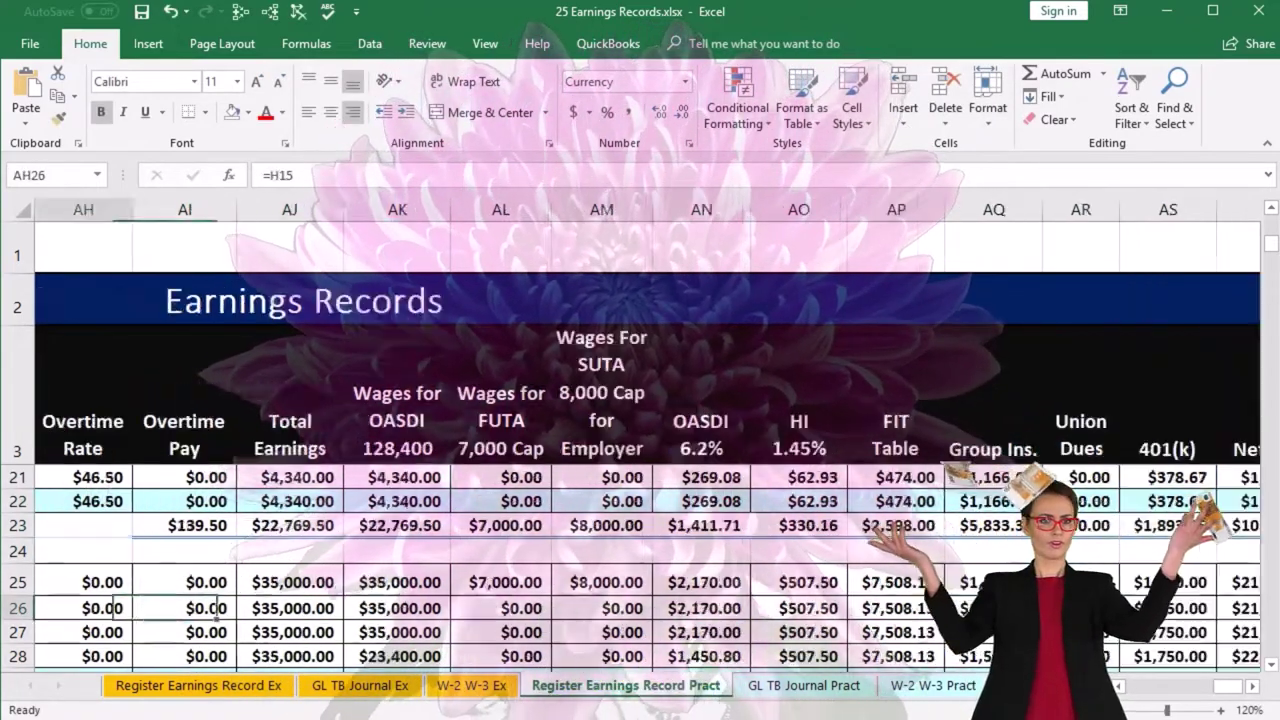
key(Left)
key(Down)
key(Down)
key(Down)
key(Down)
key(Down)
key(Down)
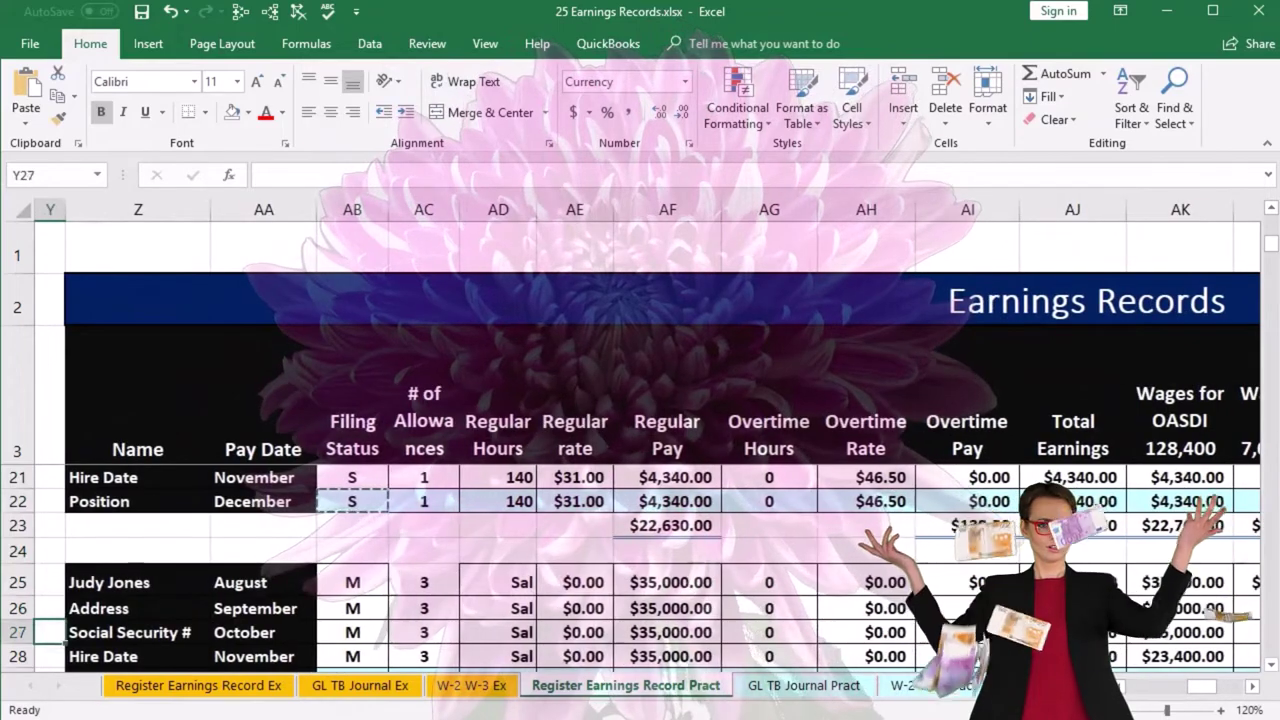
key(Up)
key(Up)
key(Up)
key(Up)
key(Up)
key(Up)
key(Up)
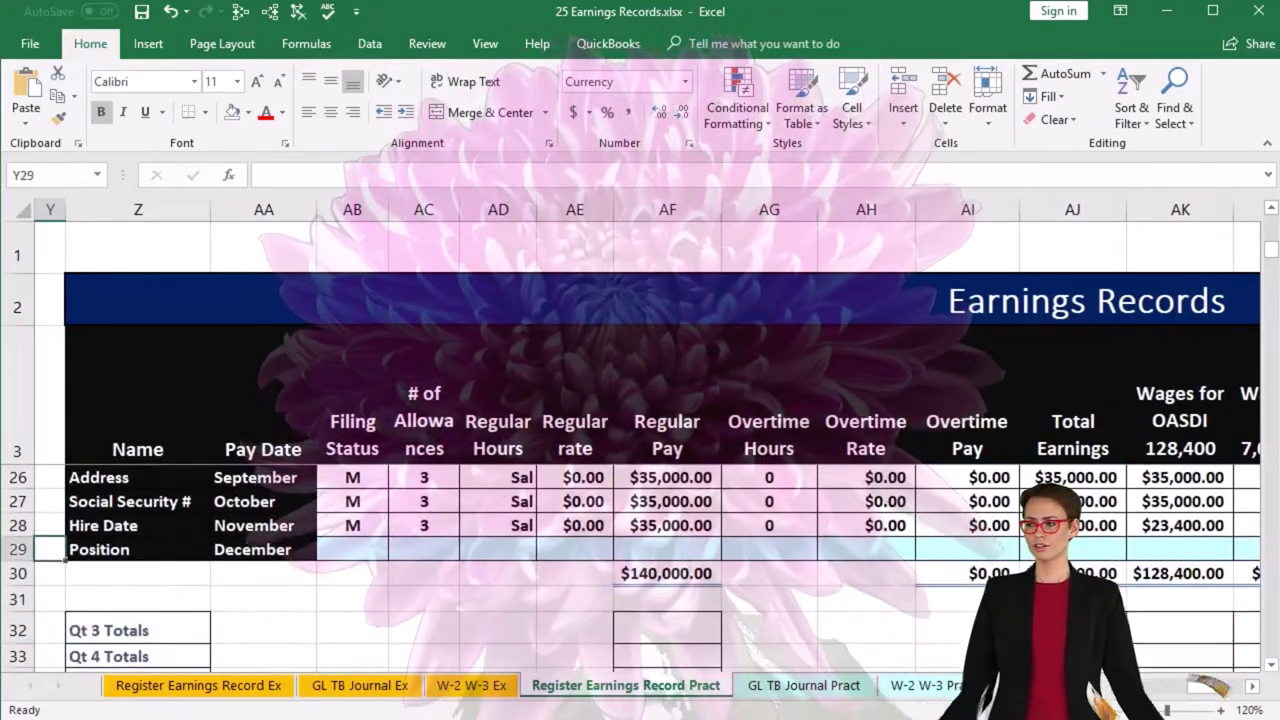
click(352, 483)
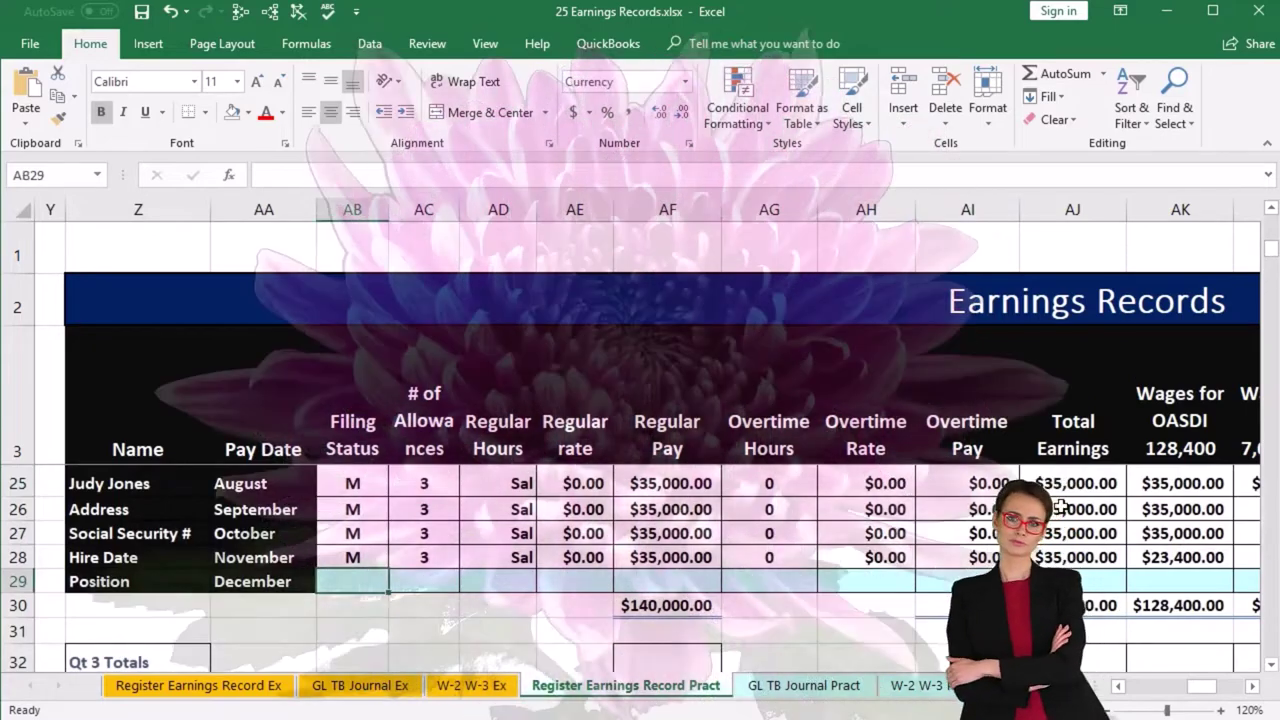
text(=)
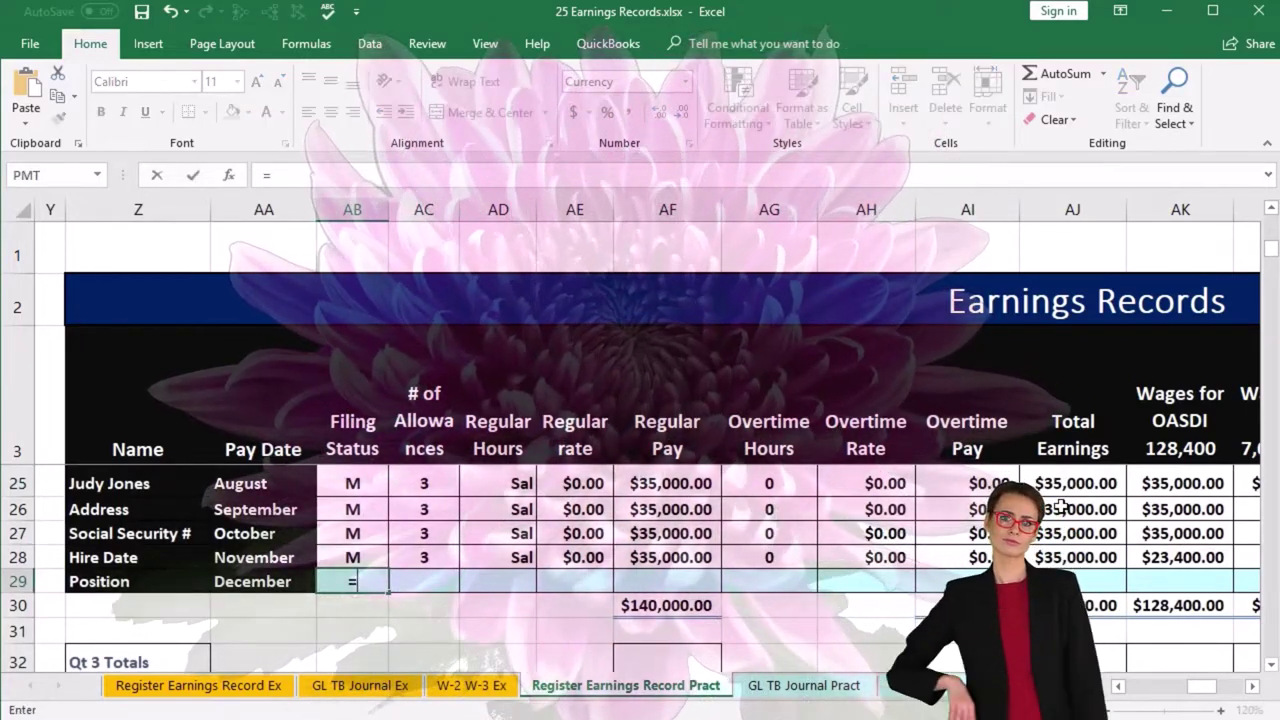
key(Left)
key(Left)
key(Left)
key(Left)
key(Left)
key(Left)
key(Left)
key(Left)
key(Left)
key(Left)
key(Left)
key(Left)
key(Left)
key(Left)
key(Left)
key(Left)
key(Left)
key(Left)
key(Left)
key(Left)
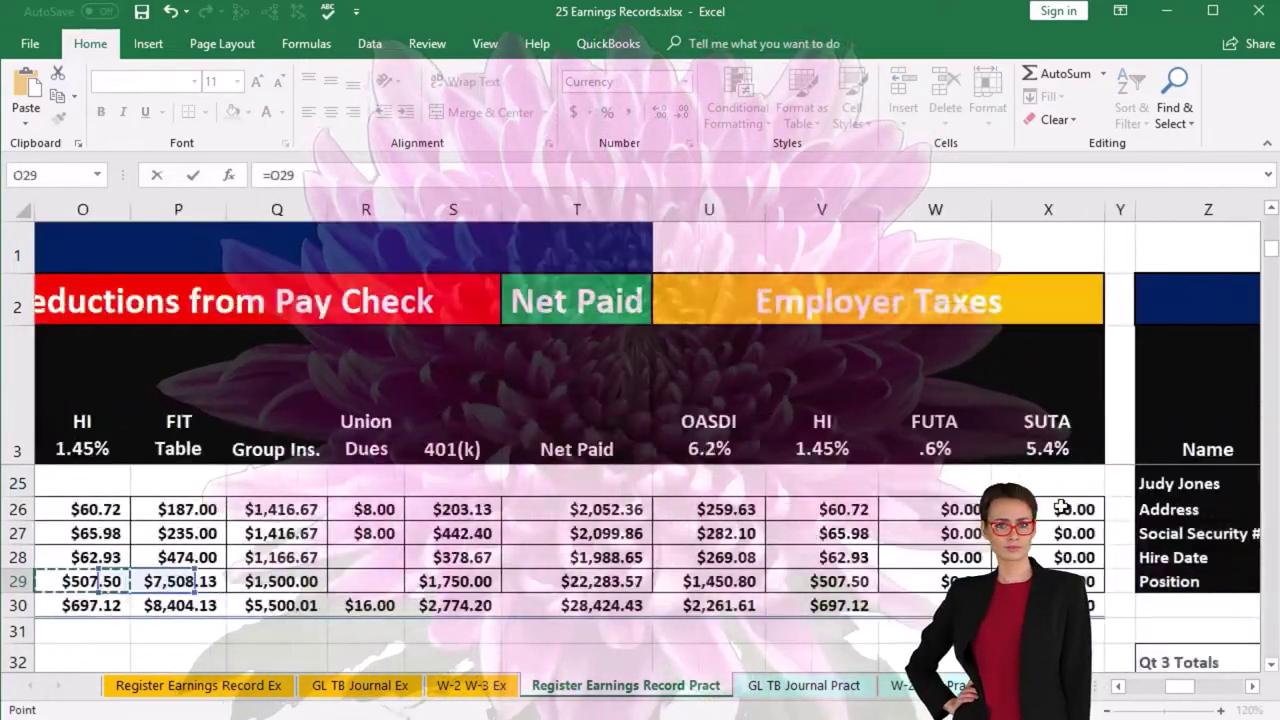
key(Down)
key(Down)
key(Down)
key(Down)
key(Down)
key(Down)
key(Down)
key(Down)
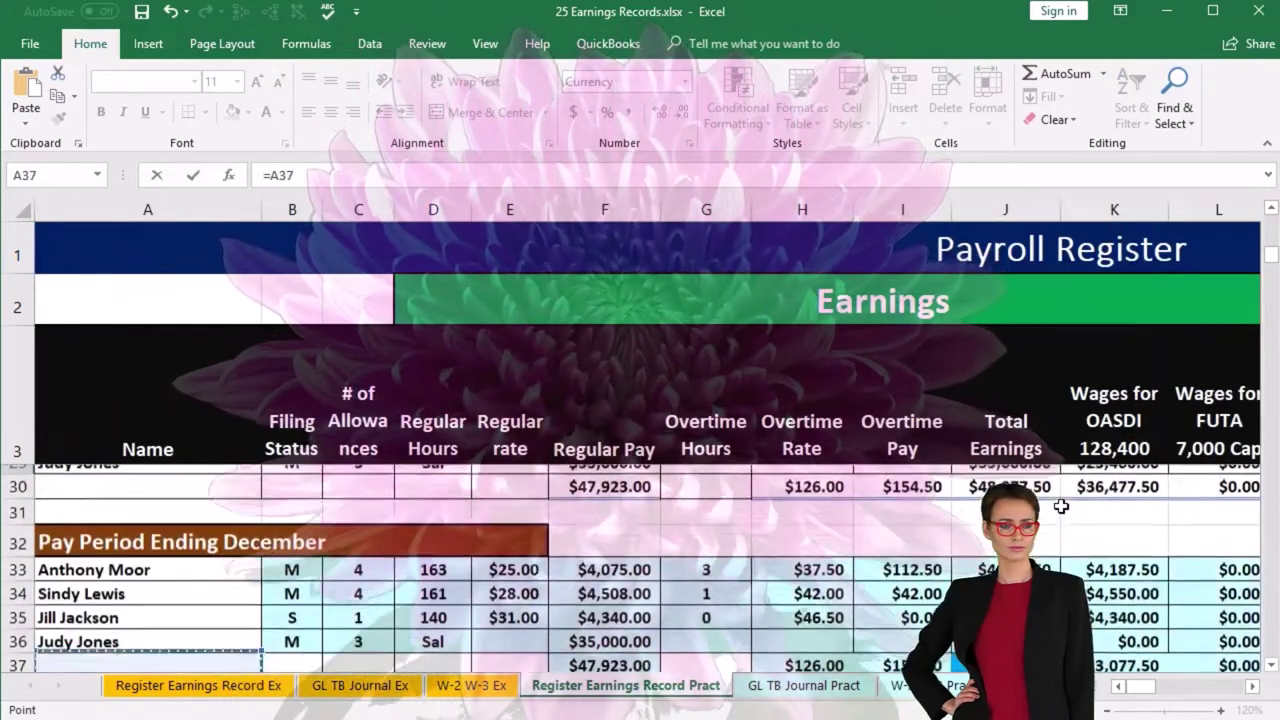
key(Right)
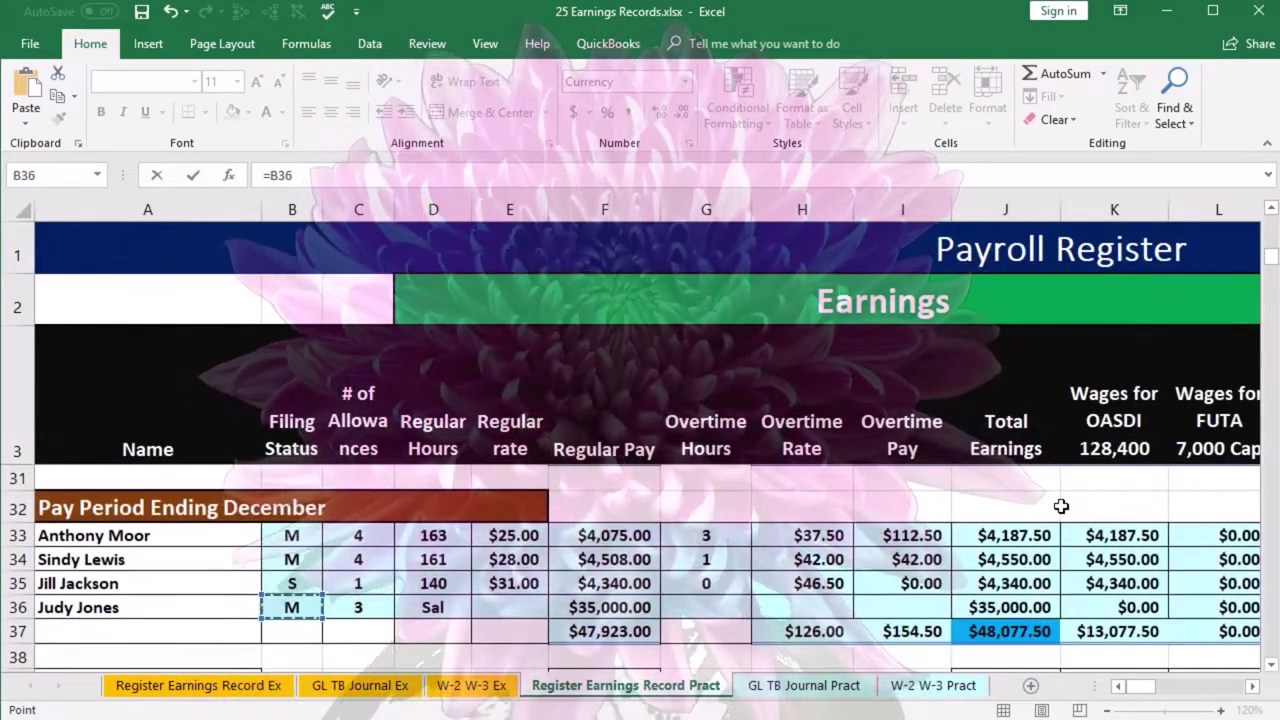
key(Escape)
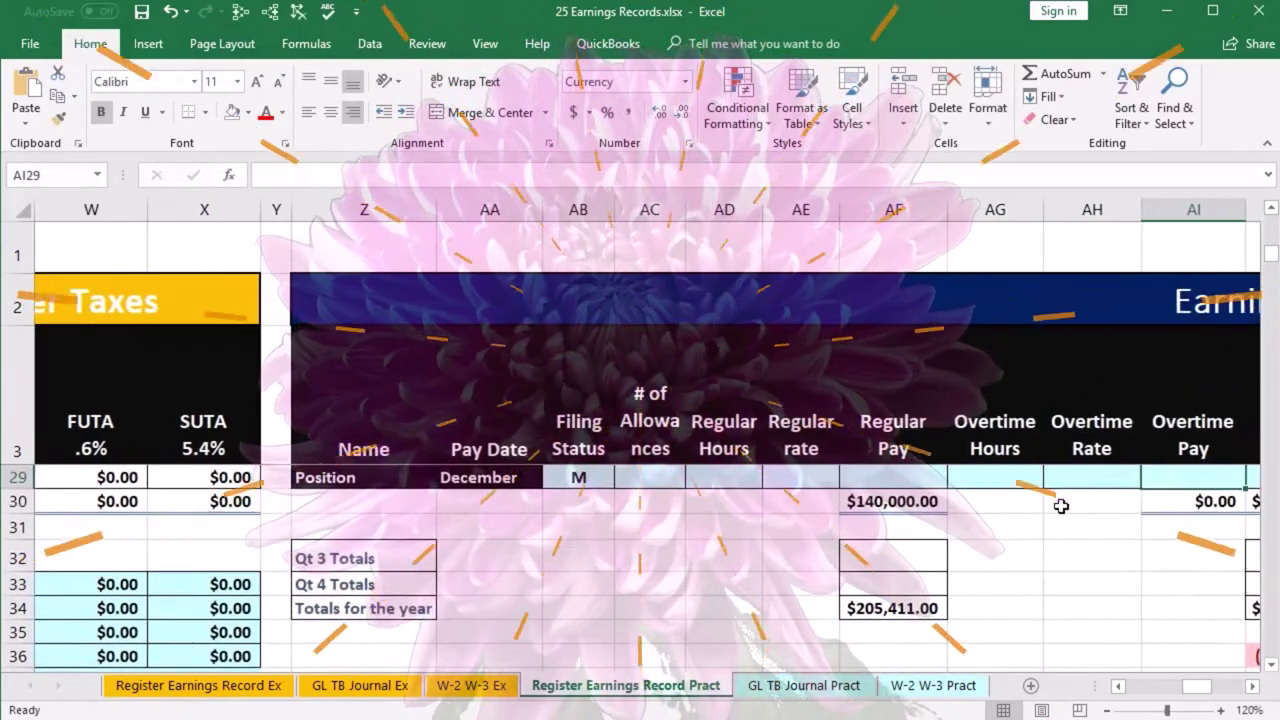
Copy the December filing status formula from AB29 and paste only the formulas across AC29:AT29.
scroll(1058, 502, up, 1)
click(597, 549)
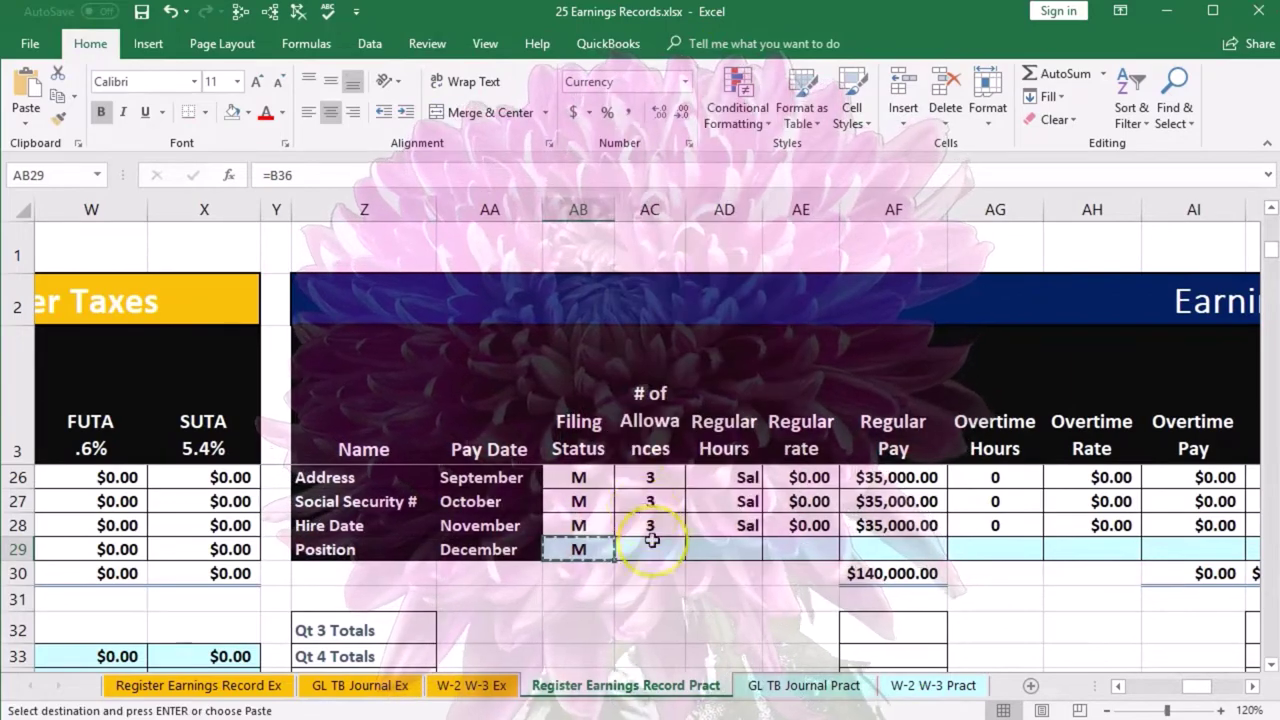
drag(651, 540, 1103, 551)
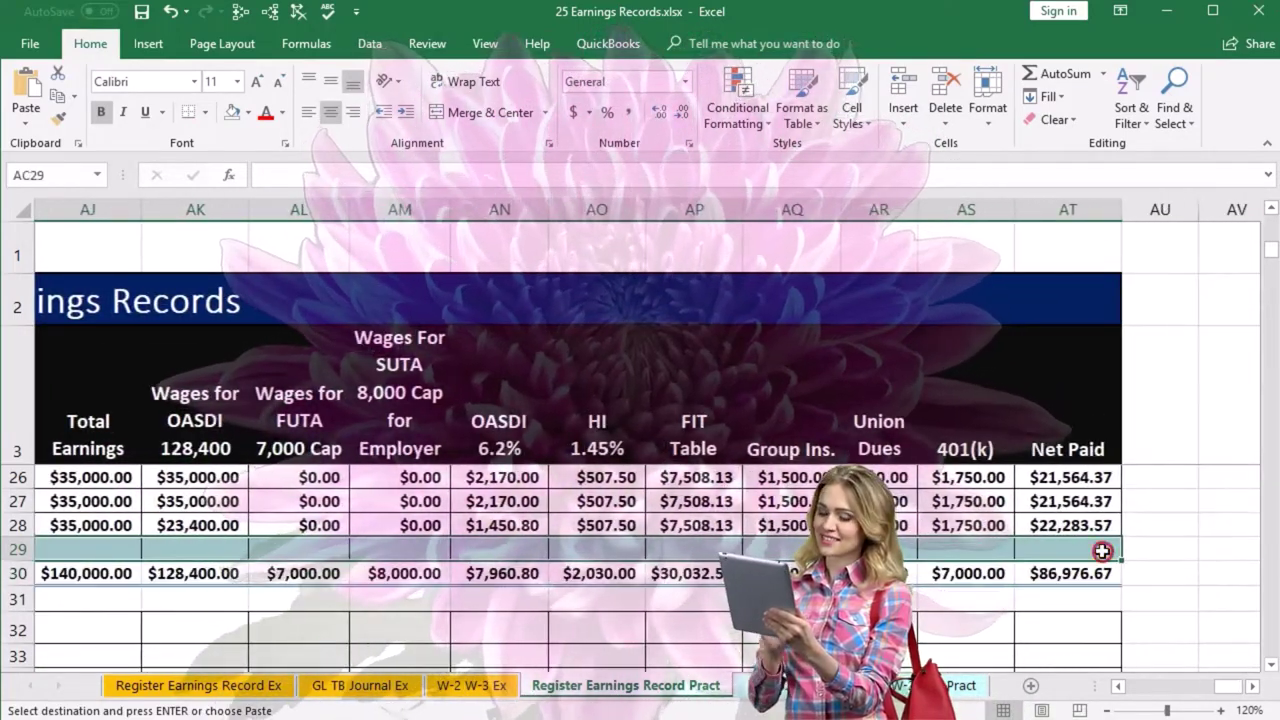
right_click(1102, 551)
click(992, 193)
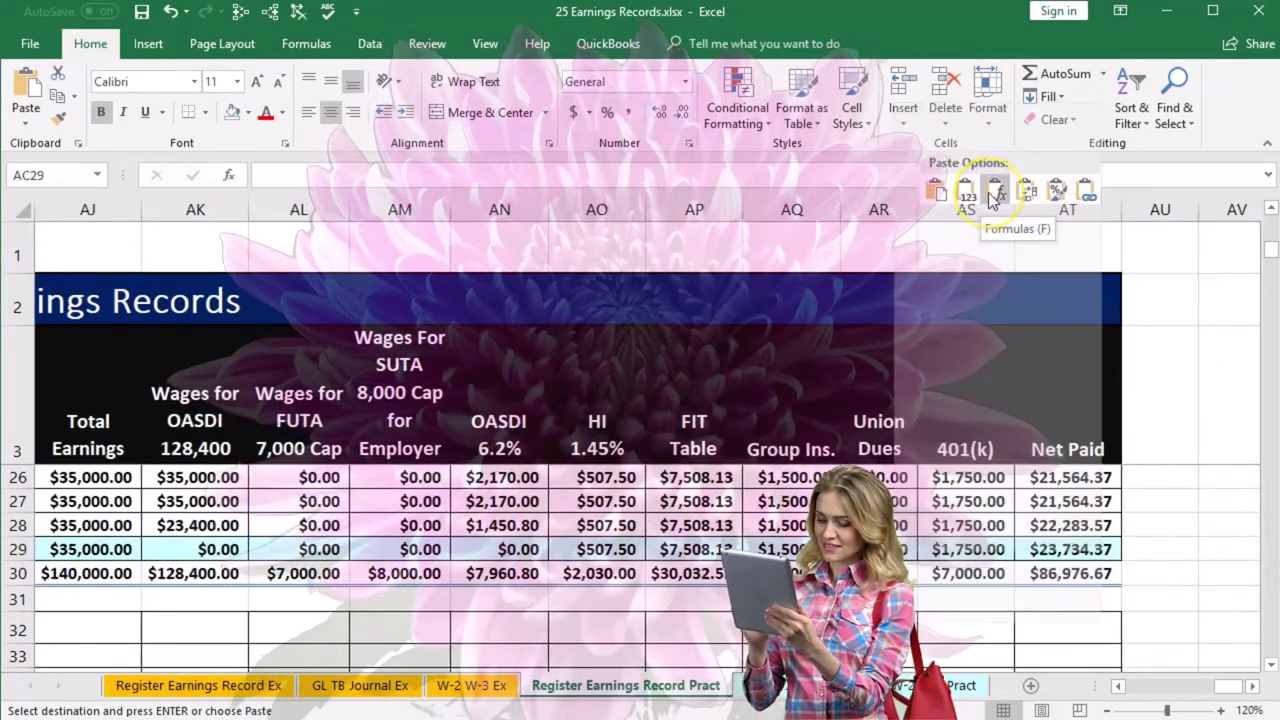
Review the fourth employee's December row in the Earnings Records, from the 401(k) column back to the name column.
click(990, 527)
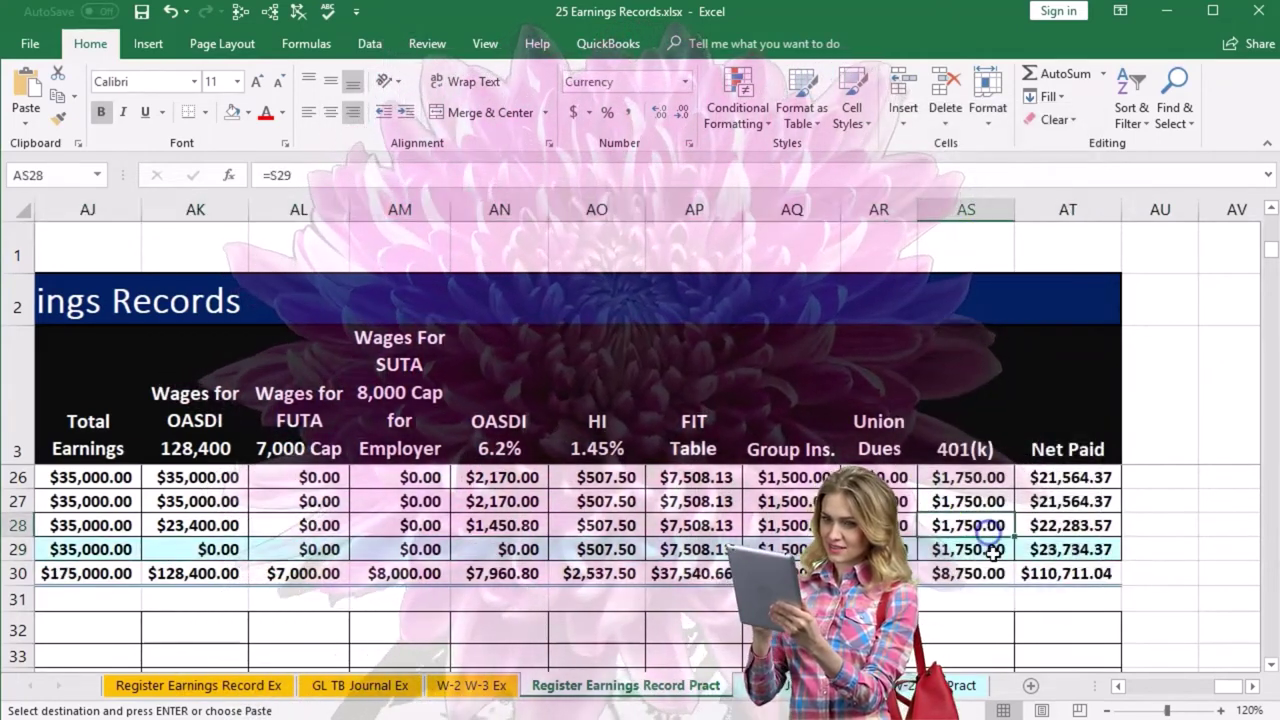
key(Left)
key(Left)
key(Left)
key(Left)
key(Left)
key(Left)
key(Left)
key(Left)
key(Left)
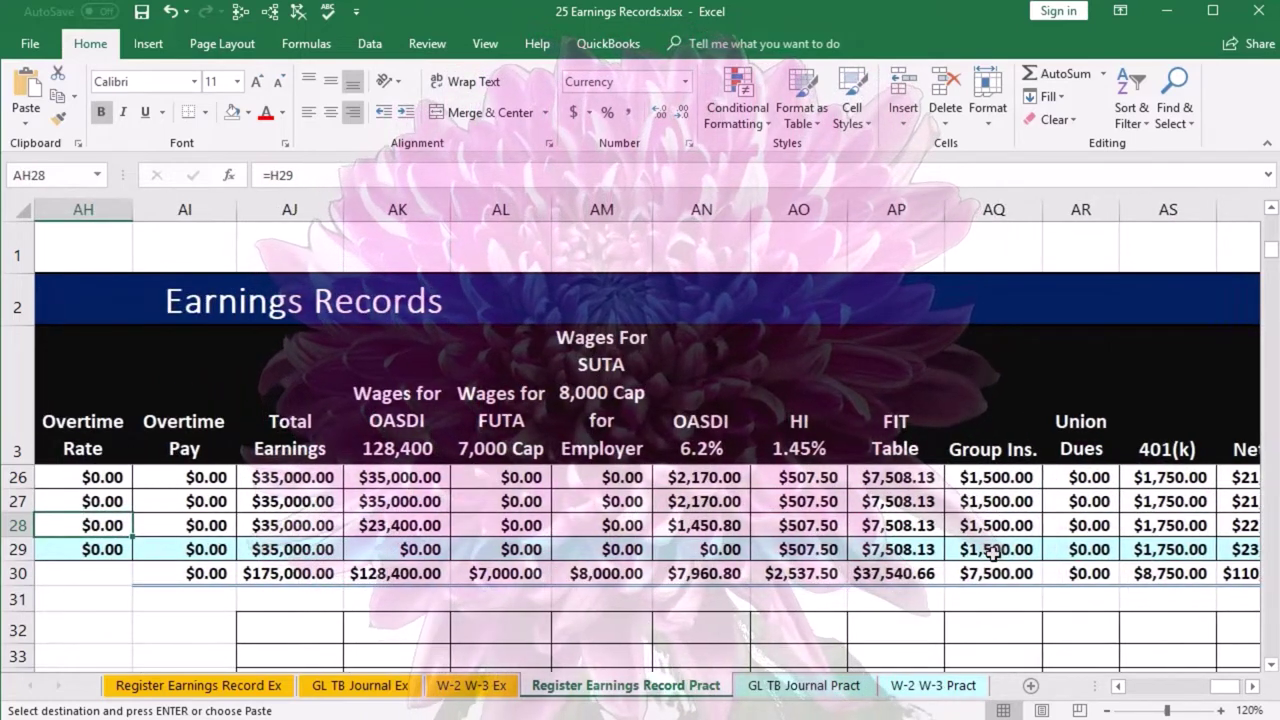
click(290, 549)
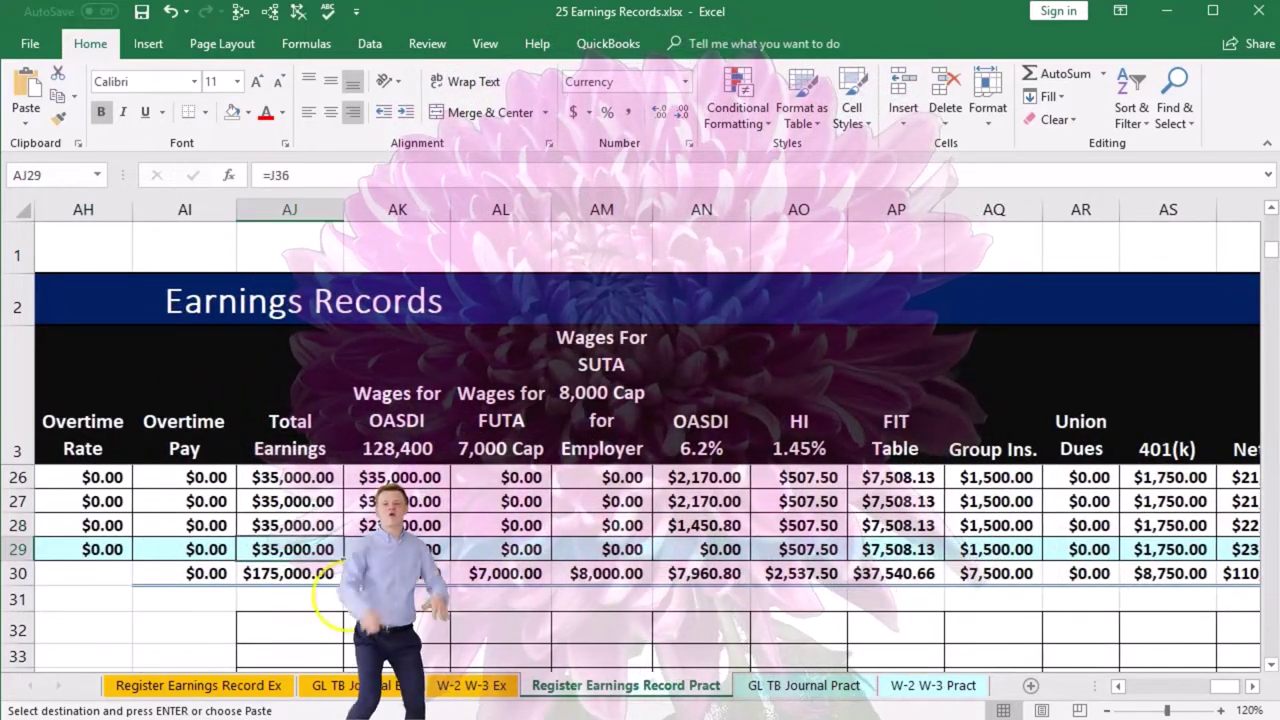
key(Left)
key(Left)
key(Left)
key(Left)
key(Left)
key(Left)
key(Left)
key(Left)
key(Left)
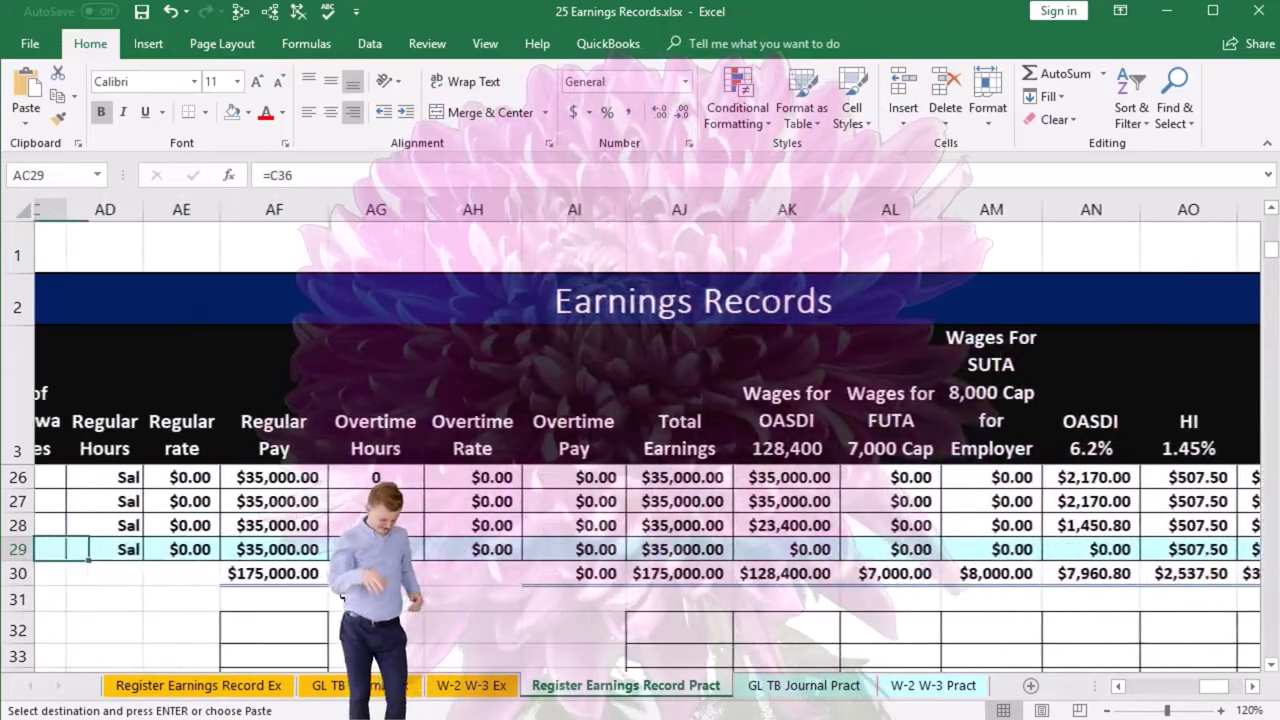
key(Left)
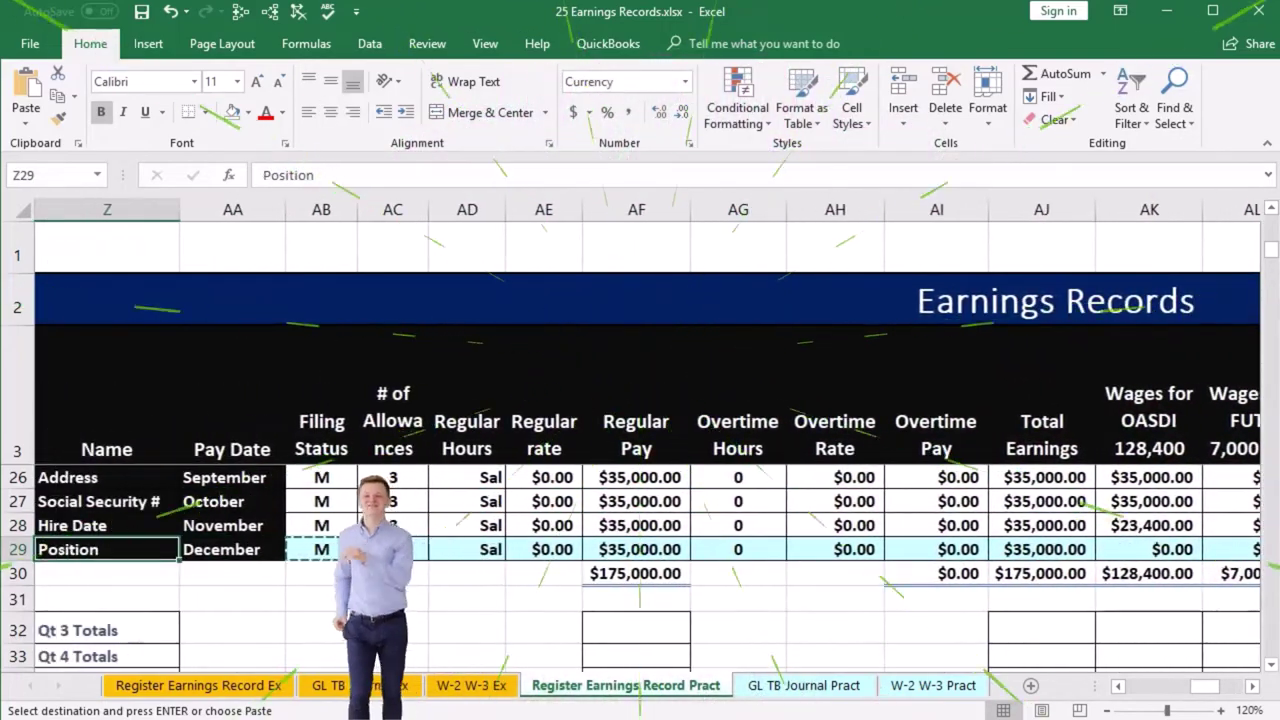
Examine the fourth employee's name in Z25 and the September to December pay dates in AA26:AA29.
key(Up)
key(Up)
key(Up)
key(Up)
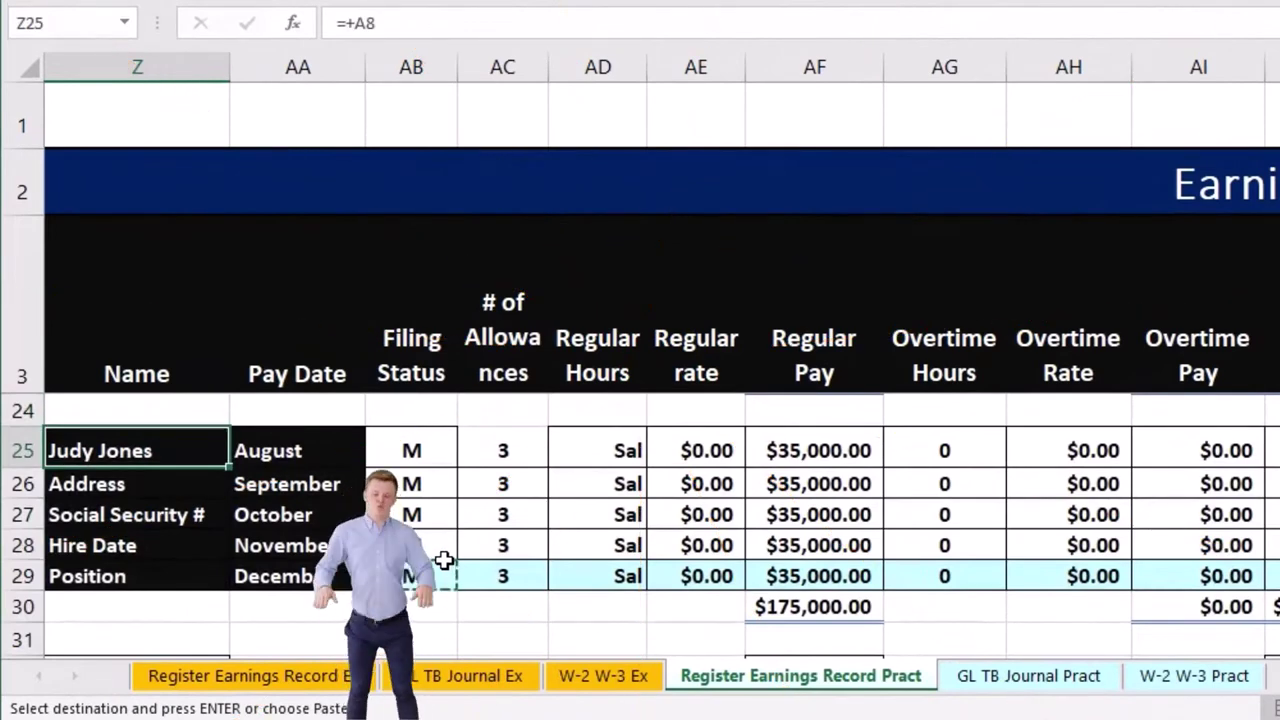
click(322, 481)
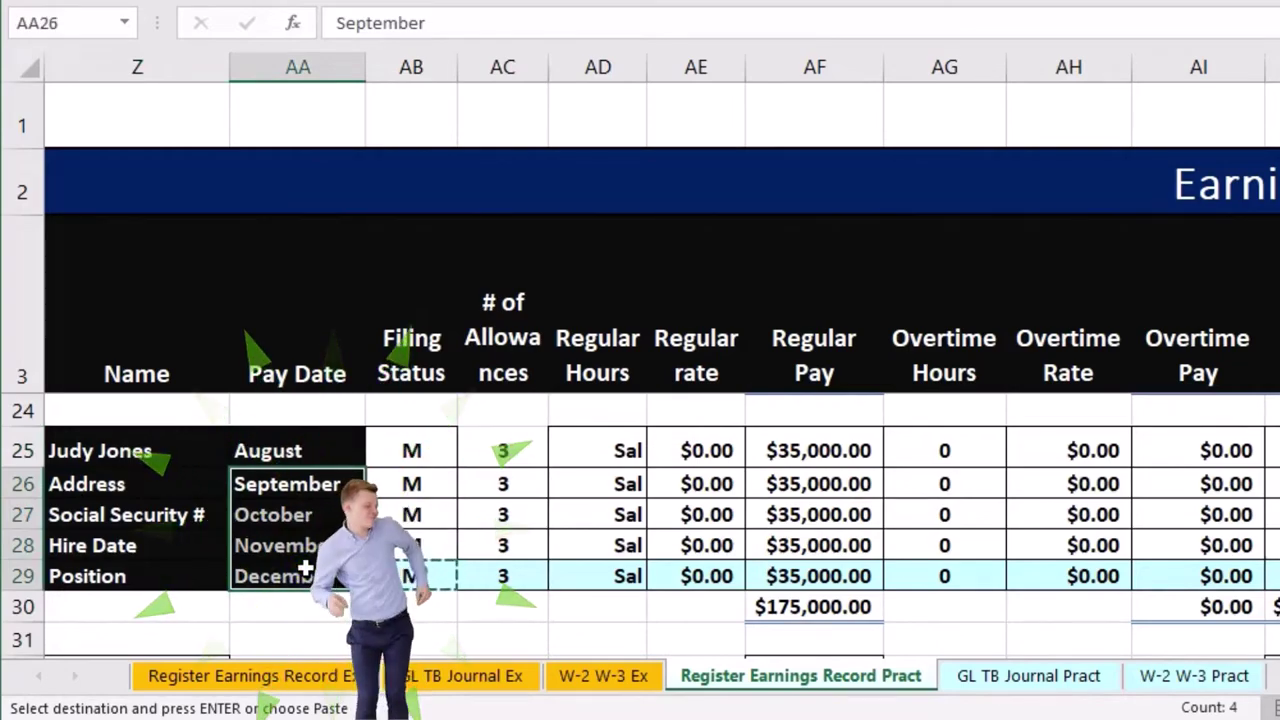
Examine the Payroll Register's November pay period heading in A25 and the employees listed beneath it.
key(Left)
key(Left)
key(Left)
key(Left)
key(Left)
key(Left)
key(Left)
key(Left)
key(Left)
key(Left)
key(Left)
key(Home)
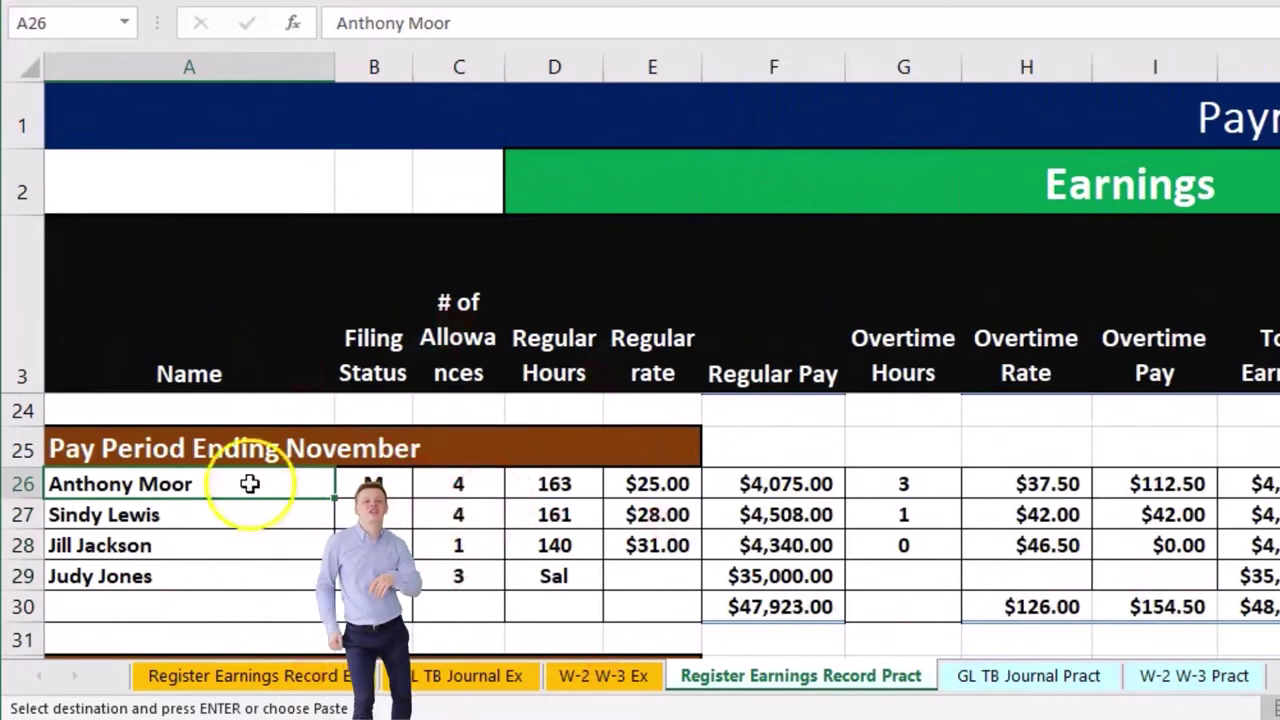
click(170, 452)
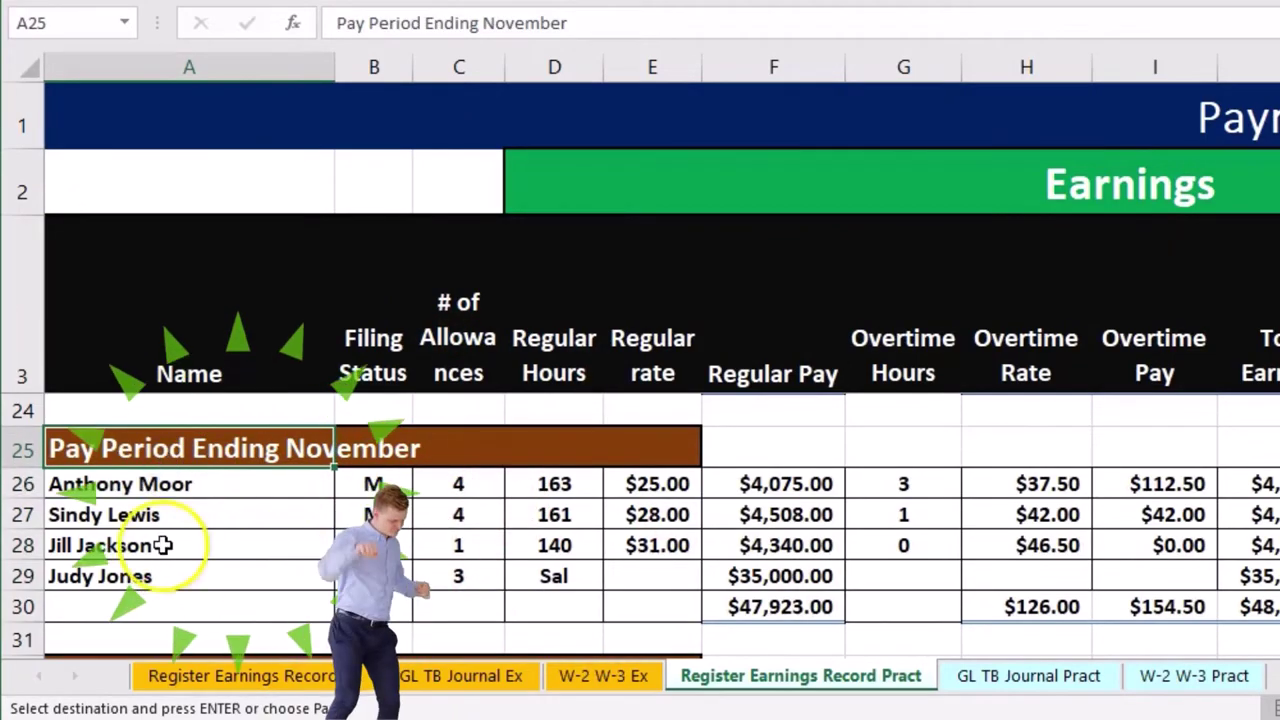